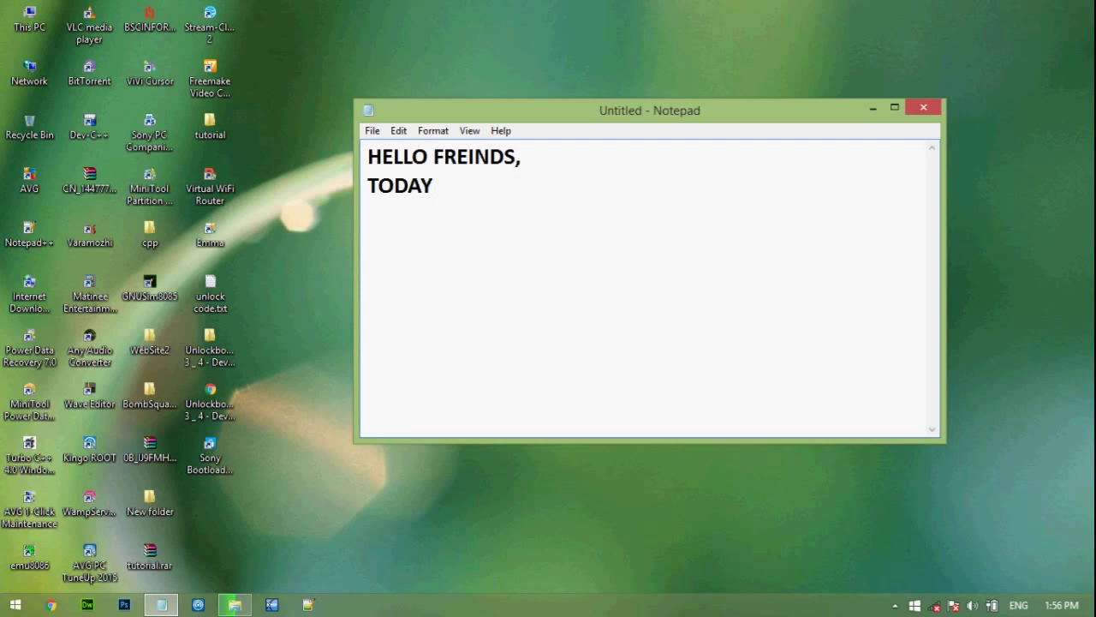
- Continue the note's second line after "TODAY" with: I WILL SHOW YOU THAT "HOW TO HIDE FILES ON WINDOW"
type("I WILL")
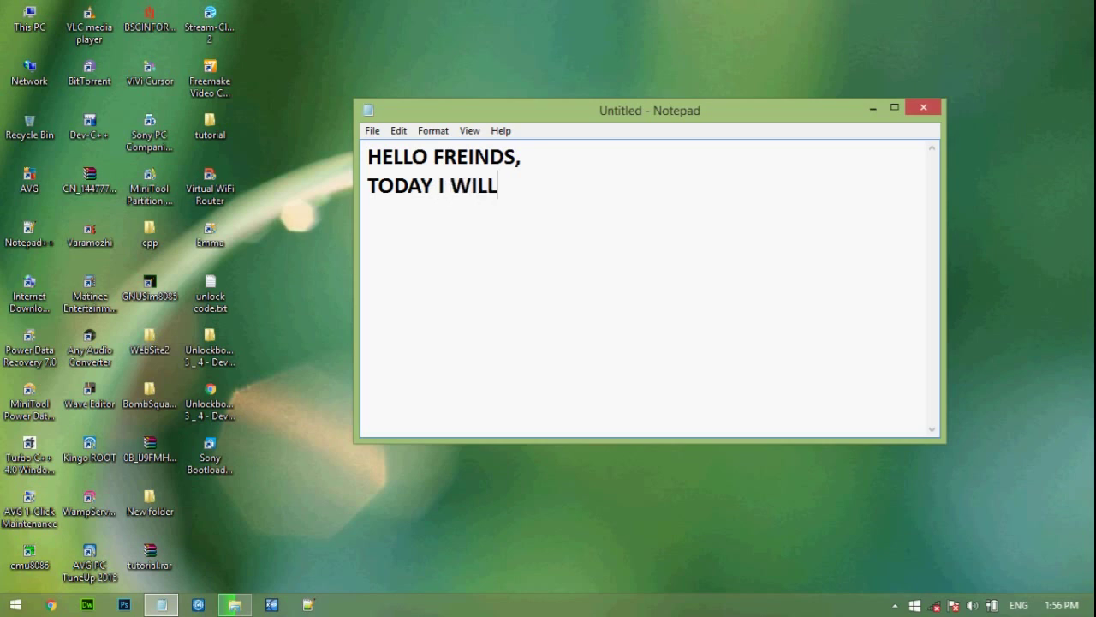
type(" SHOW ")
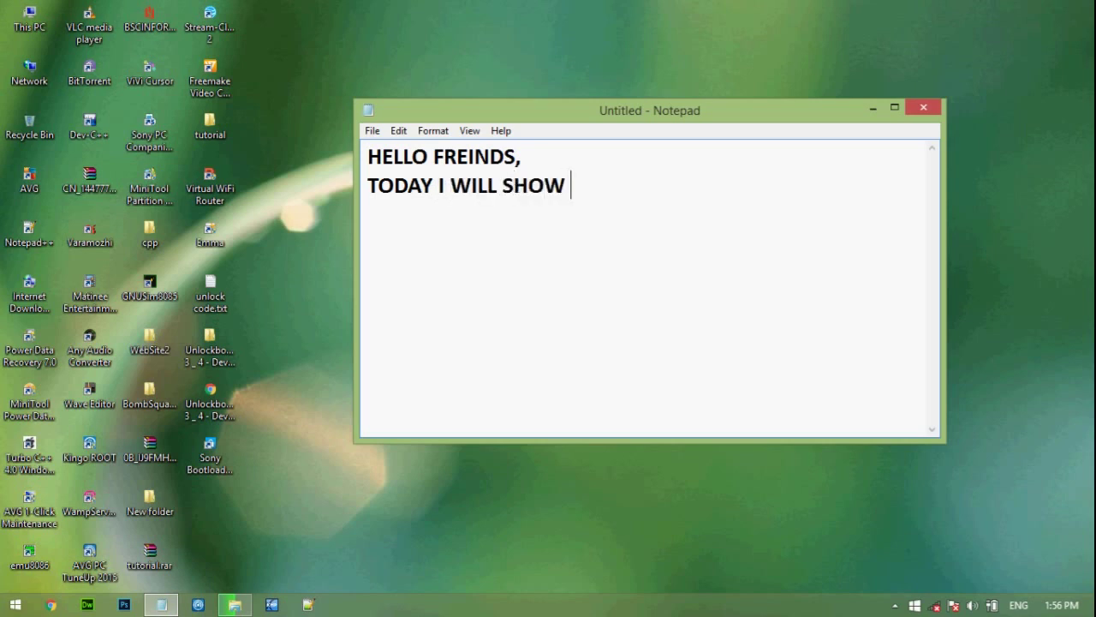
type("YOU THAT \"\"")
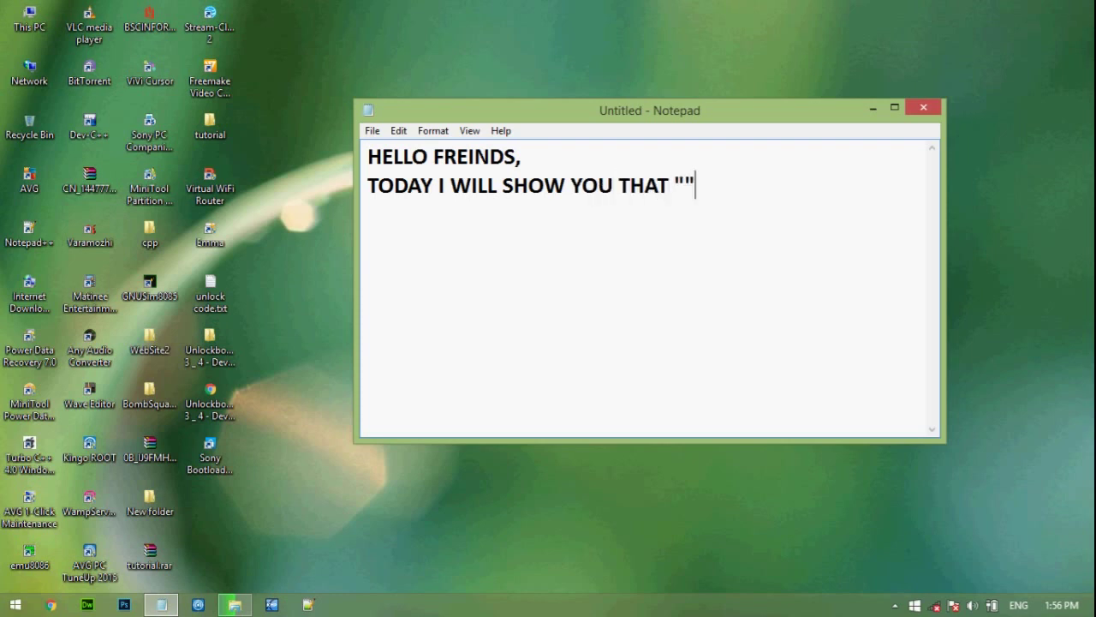
key("Left")
type("HOW TO ")
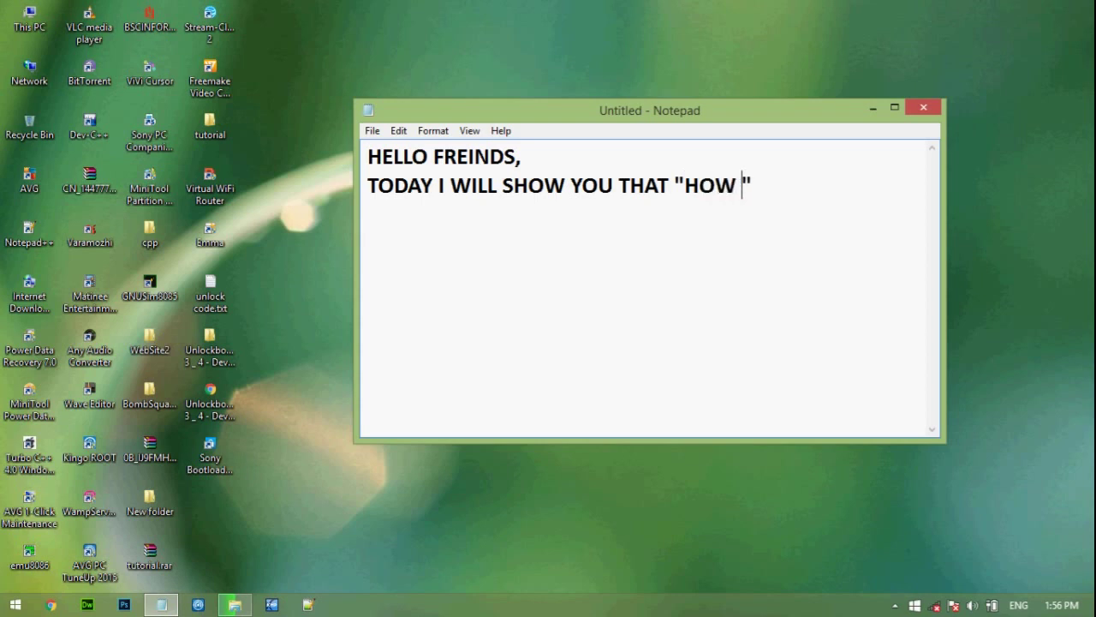
type("HIDE")
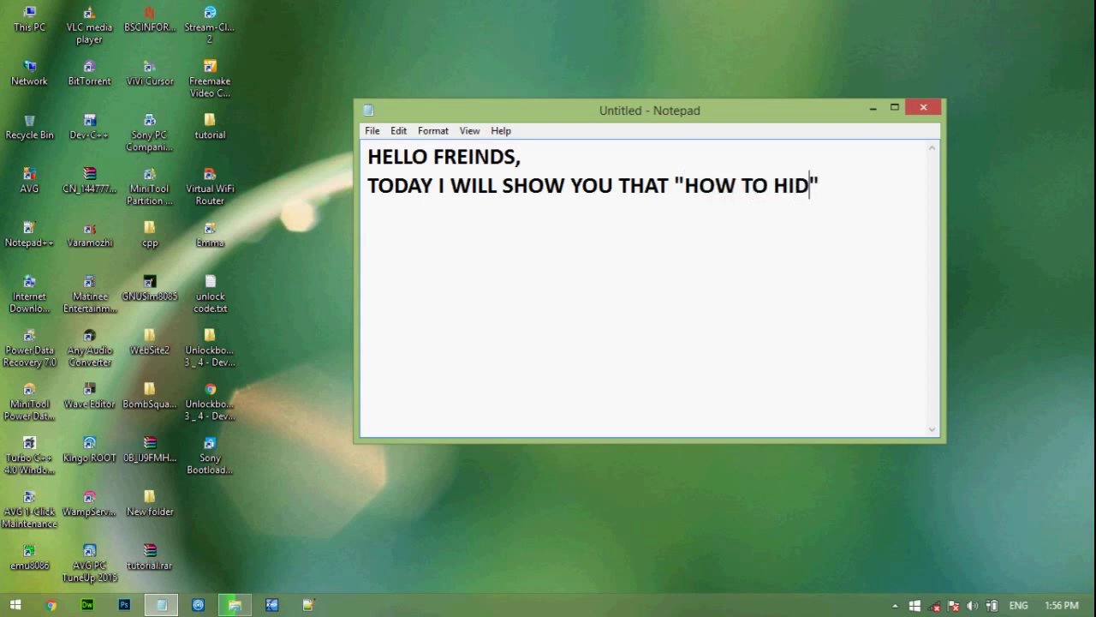
type(" FILES")
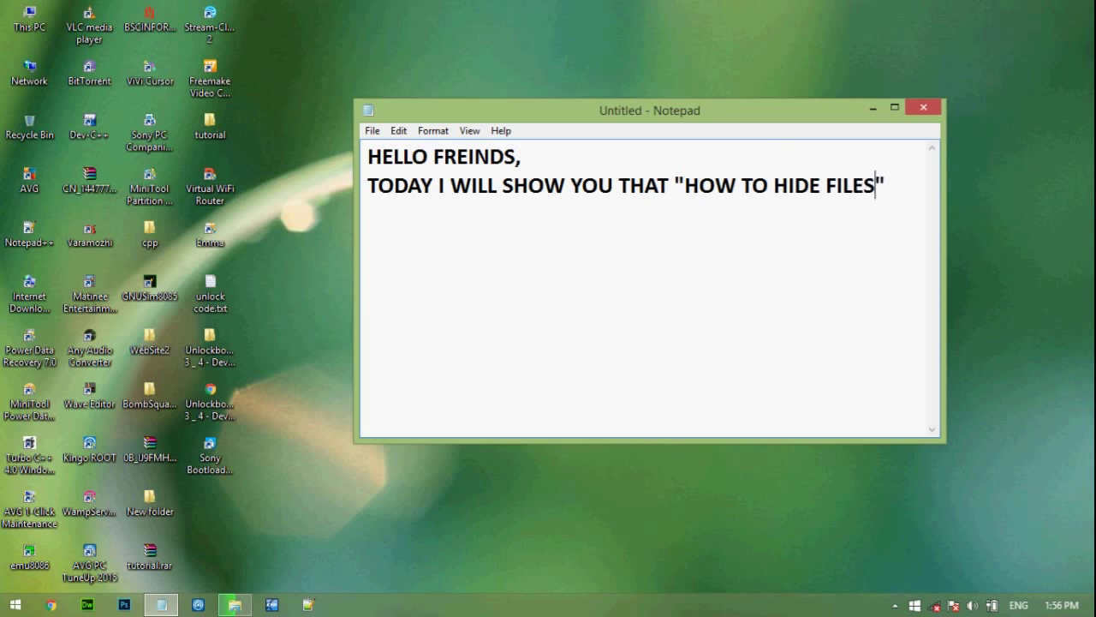
type(" ON")
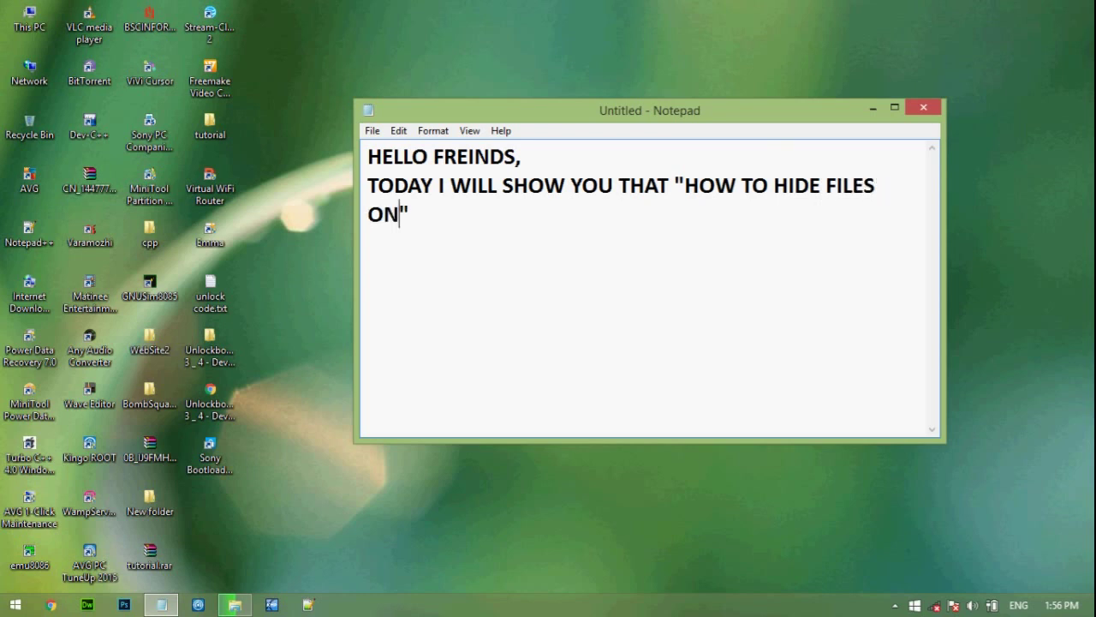
type(" WINDOW")
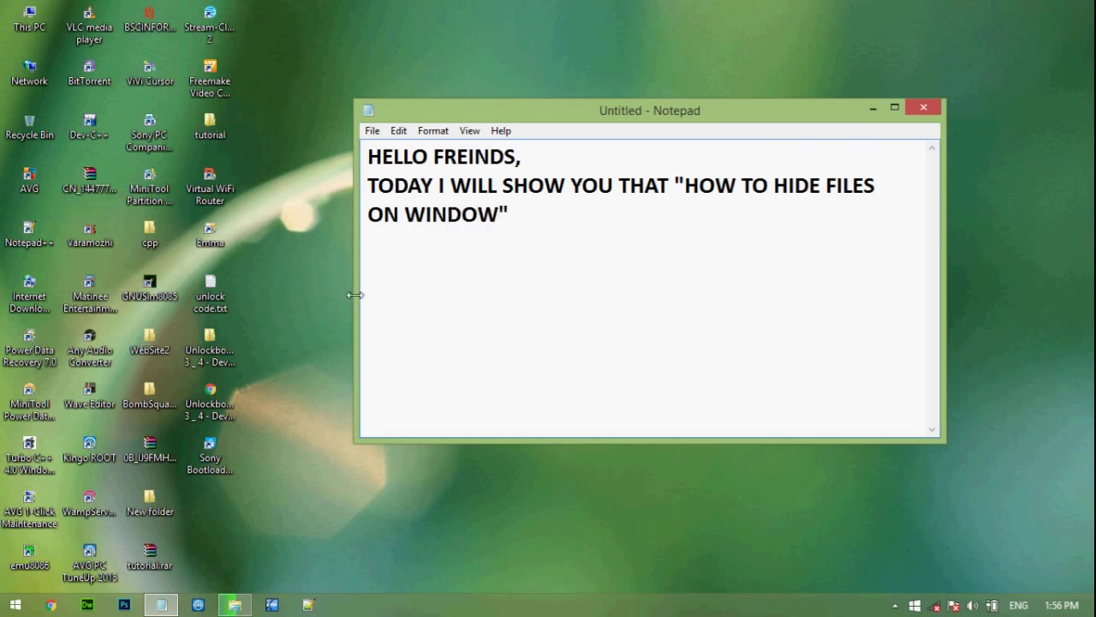
- Widen the note window so the second line fits on one row, and end that line with a period
left_click_drag(355, 295, 139, 256)
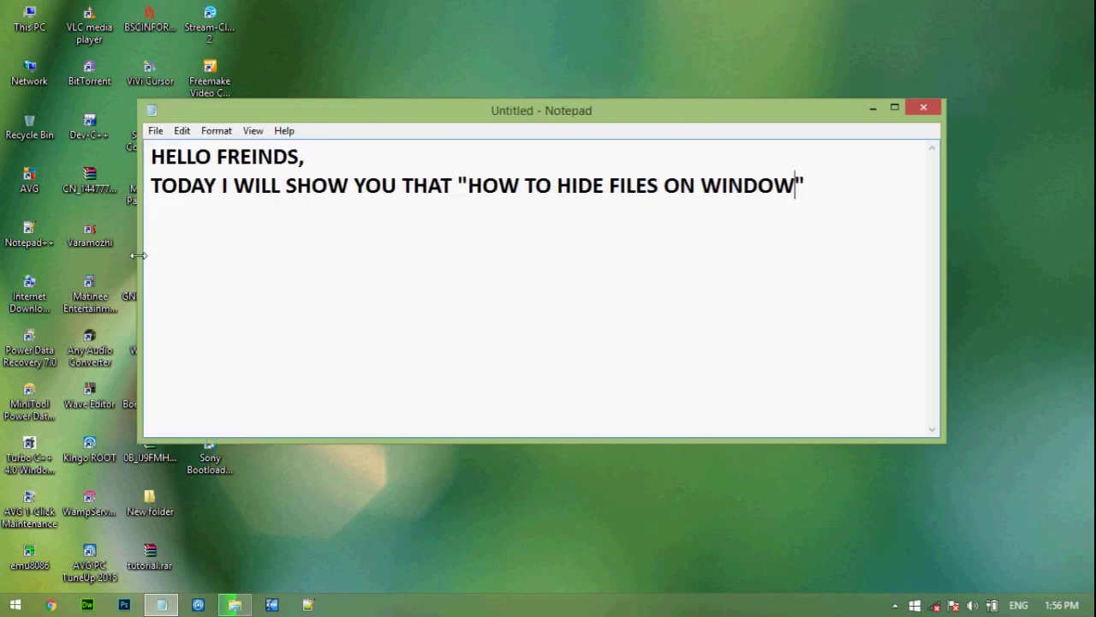
double_click(812, 187)
left_click(814, 186)
type(".")
- Add the lines "OK SO FIRST OPEN THE FILE EXPLORER OF YOUR SYSTEM." and "THEN GO TO THE FILE/FOLDER THAT YOU WANT TO HIDE"
key("Return")
type("OK ")
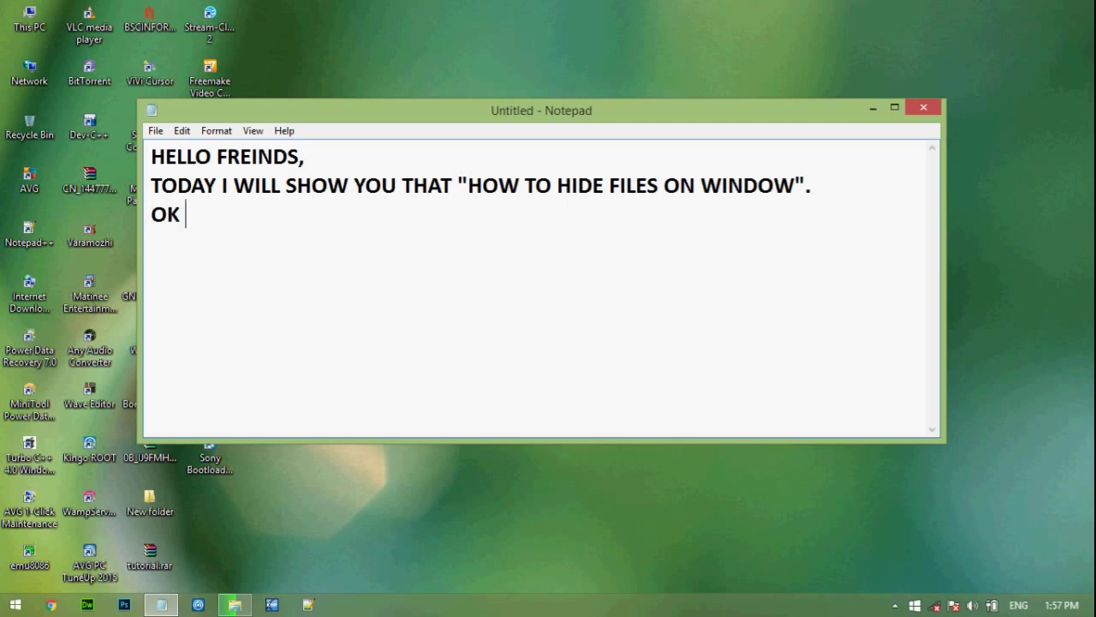
type("SO")
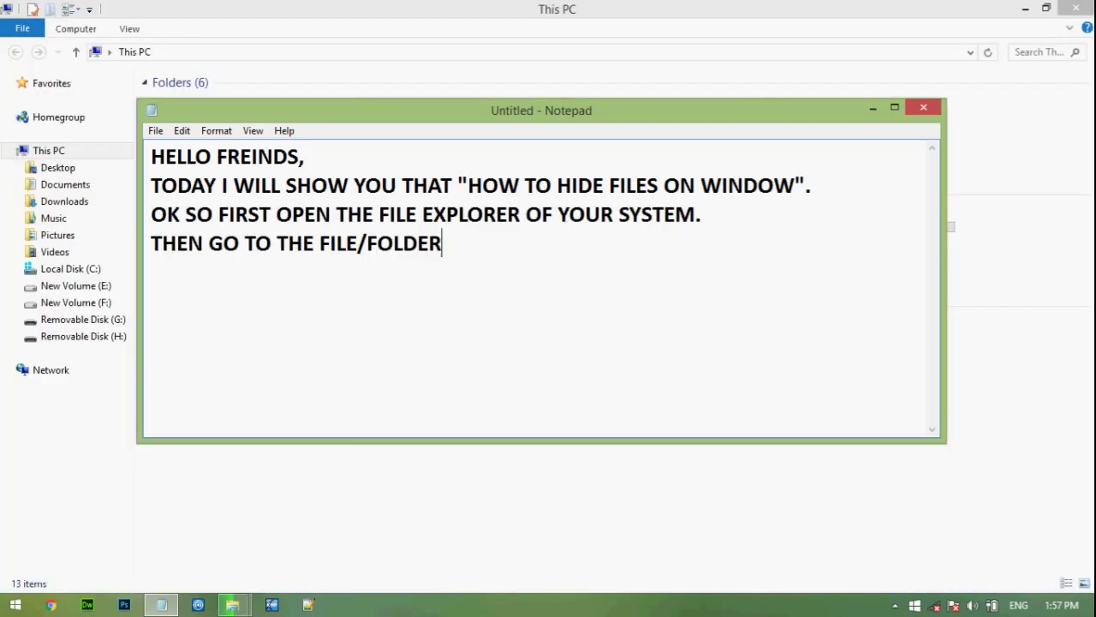
type("THAT YOU ")
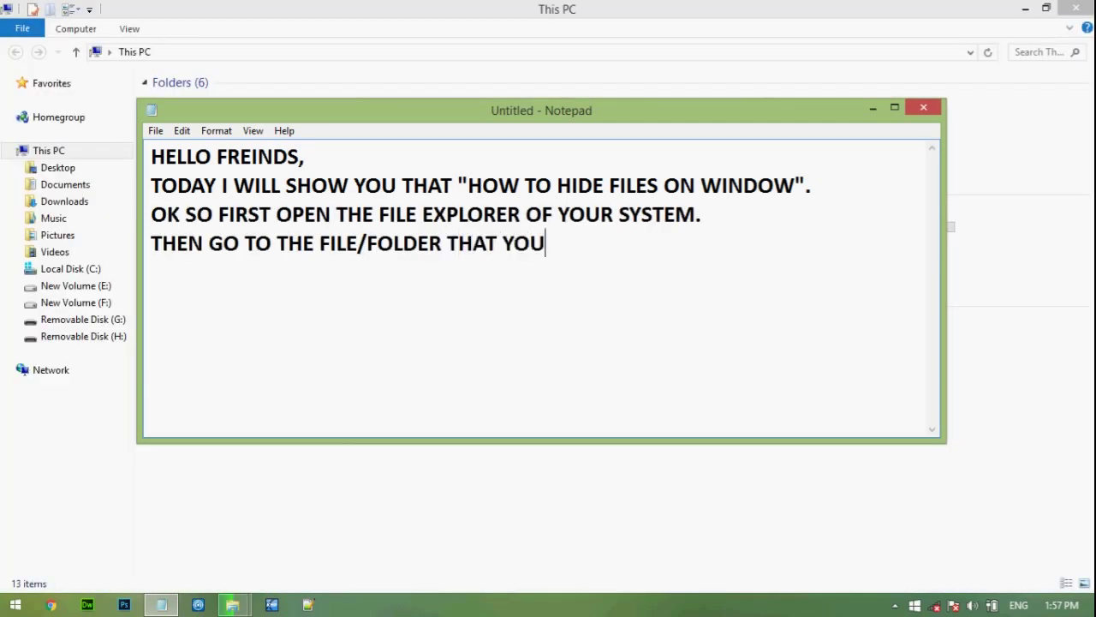
type("WANT T")
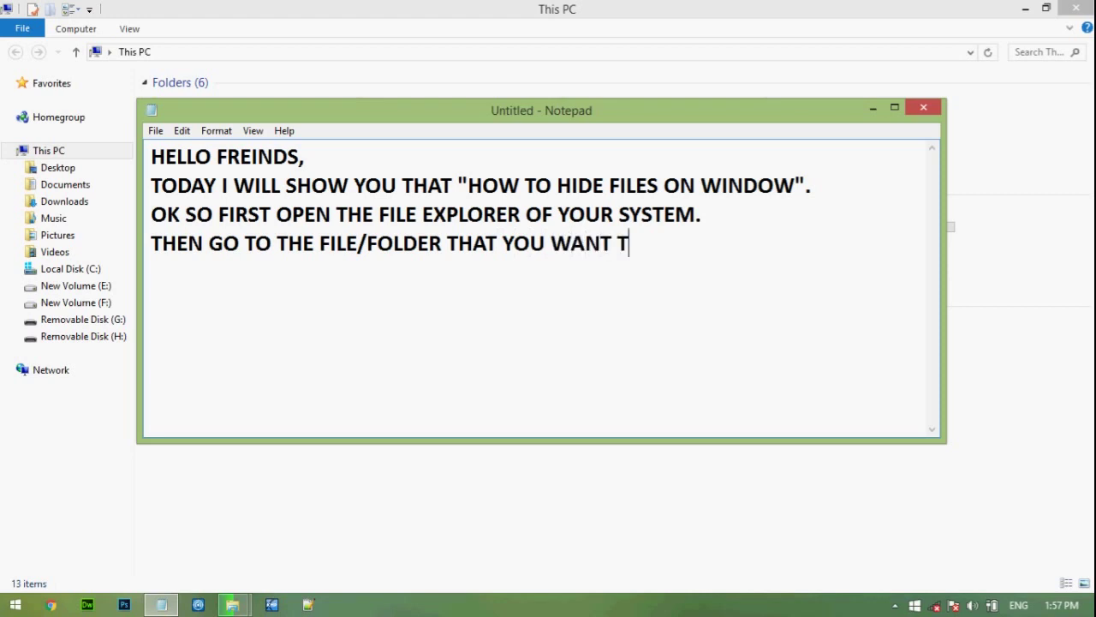
type("O HIDE")
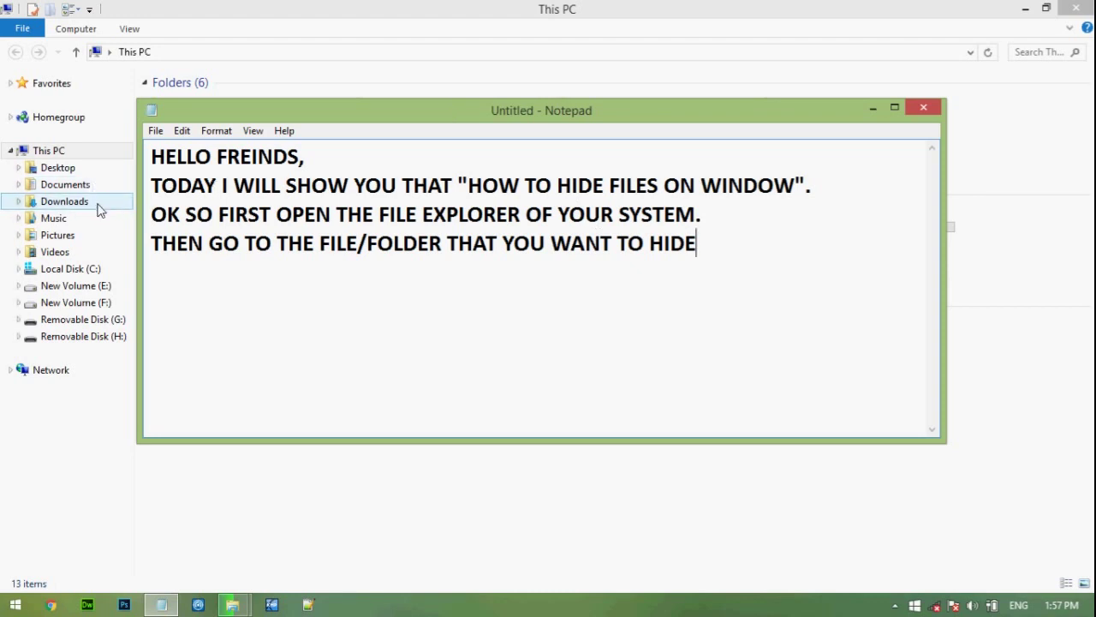
- Show the Documents folder in File Explorer, and place the Notepad note in front, just below the first row of folders
left_click(282, 492)
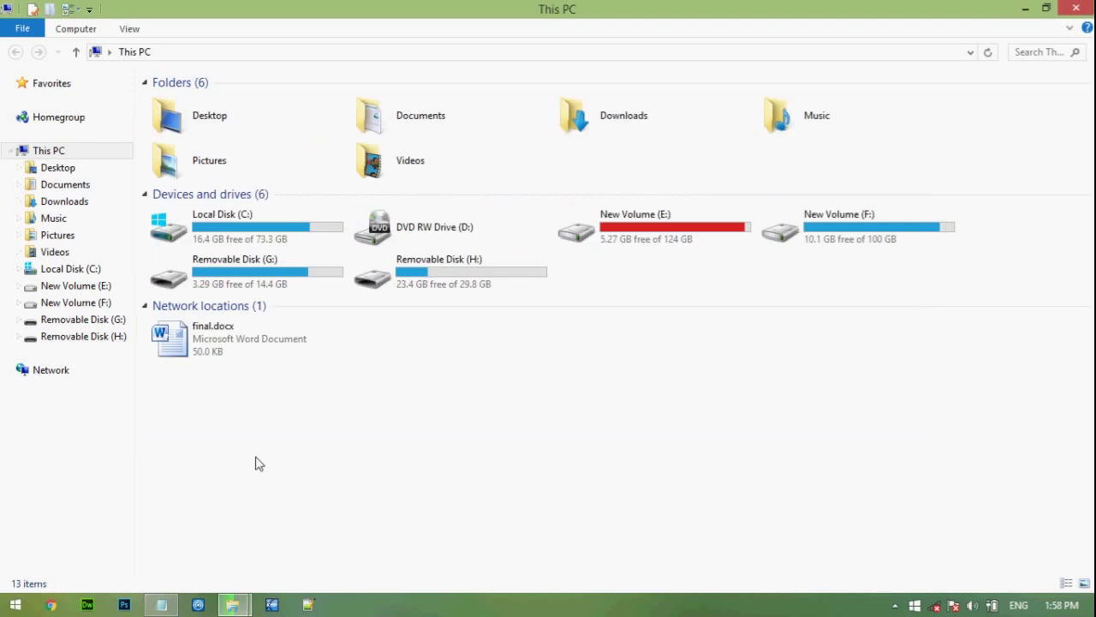
left_click(77, 185)
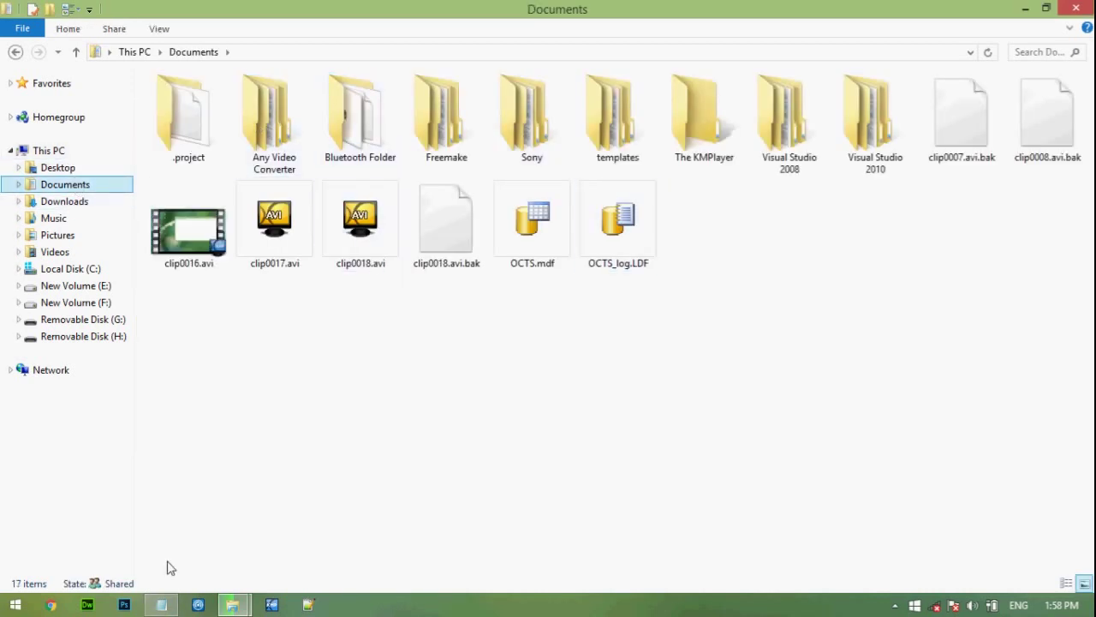
left_click(171, 603)
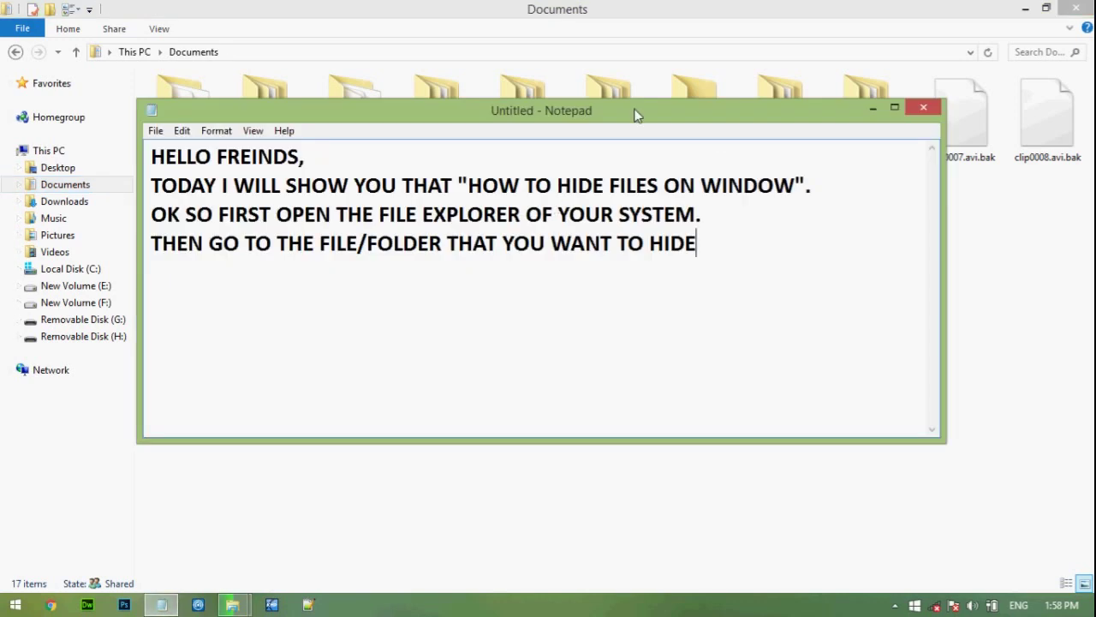
left_click_drag(637, 113, 615, 216)
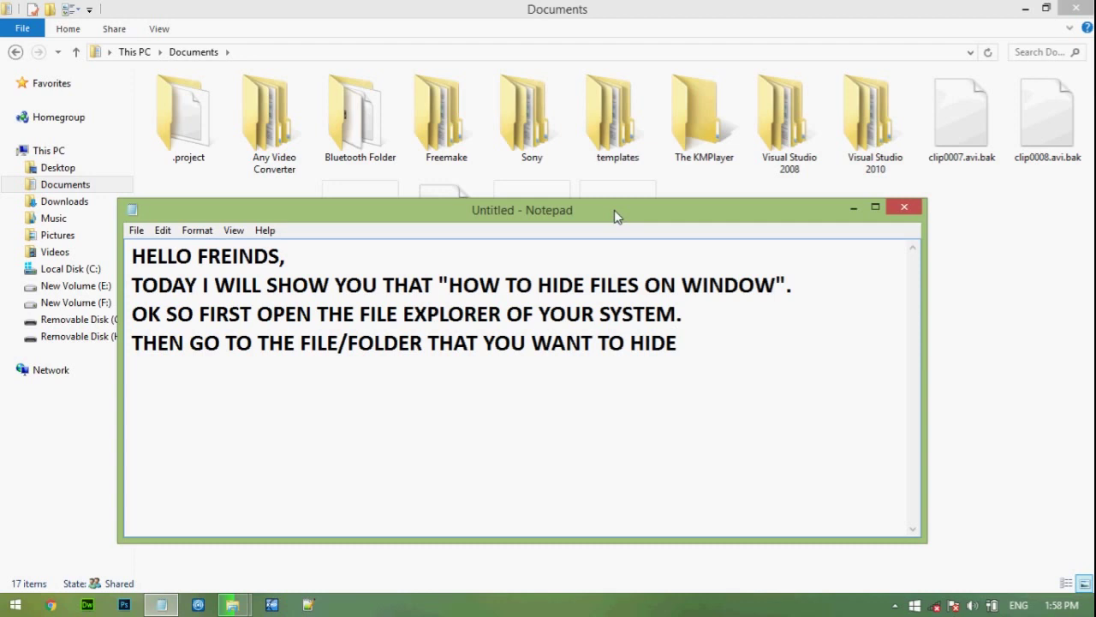
mouse_move(615, 216)
left_mouse_down()
mouse_move(591, 311)
mouse_move(611, 221)
left_mouse_up()
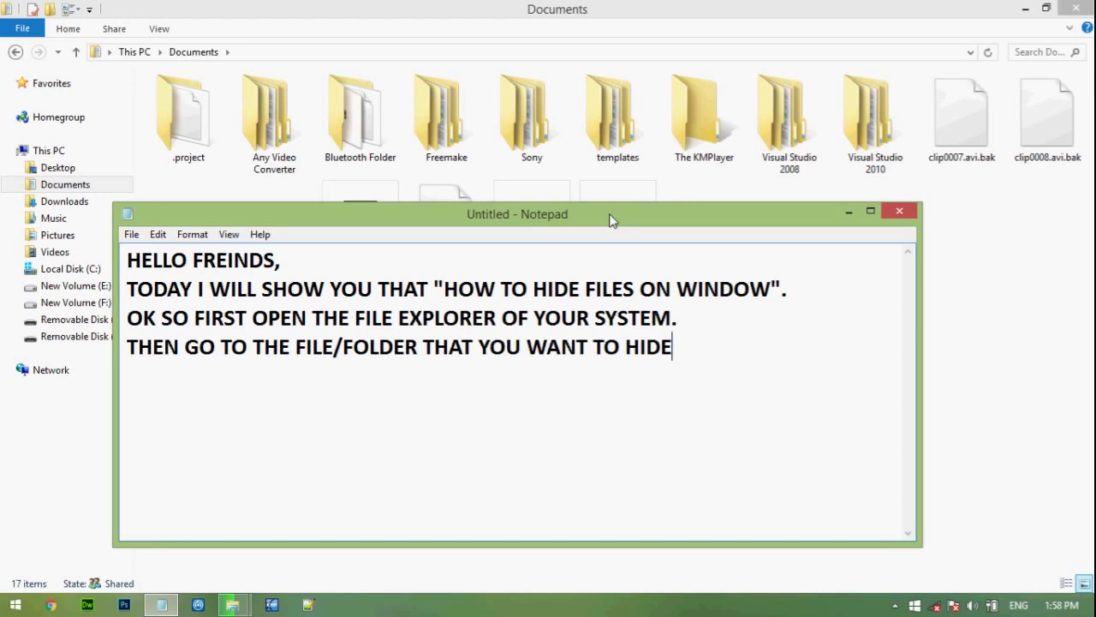
- End the current line with a period and start a new line reading "FOR EXAMPLE HERE I AM GOING TO"
type(".")
key("Return")
type("FOR")
type("EXAMPL")
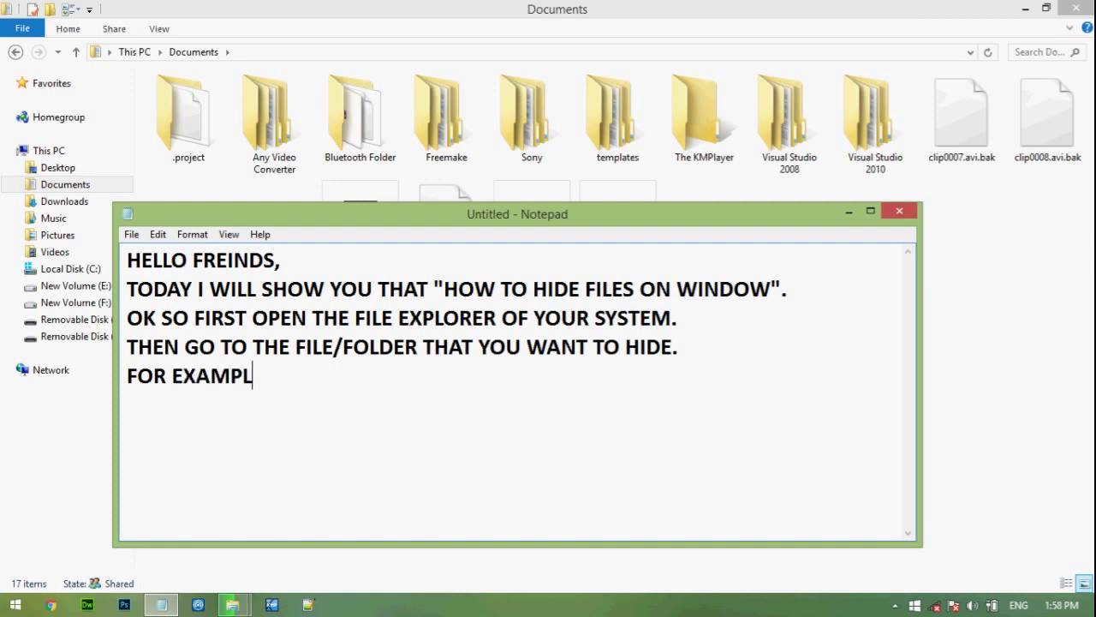
type("E HERE ")
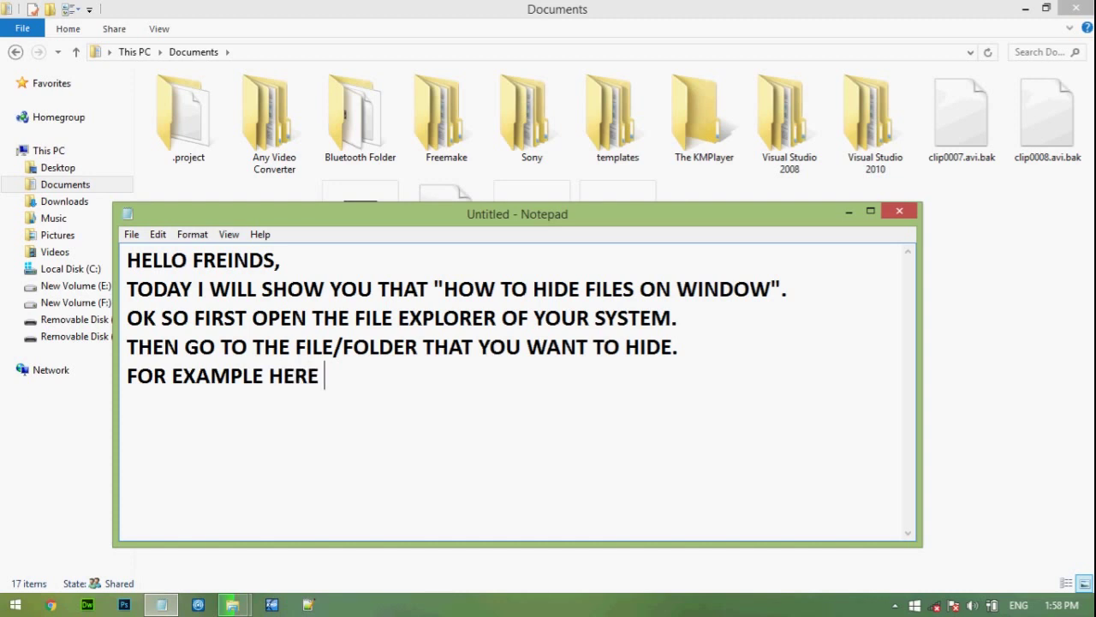
type("I AM G")
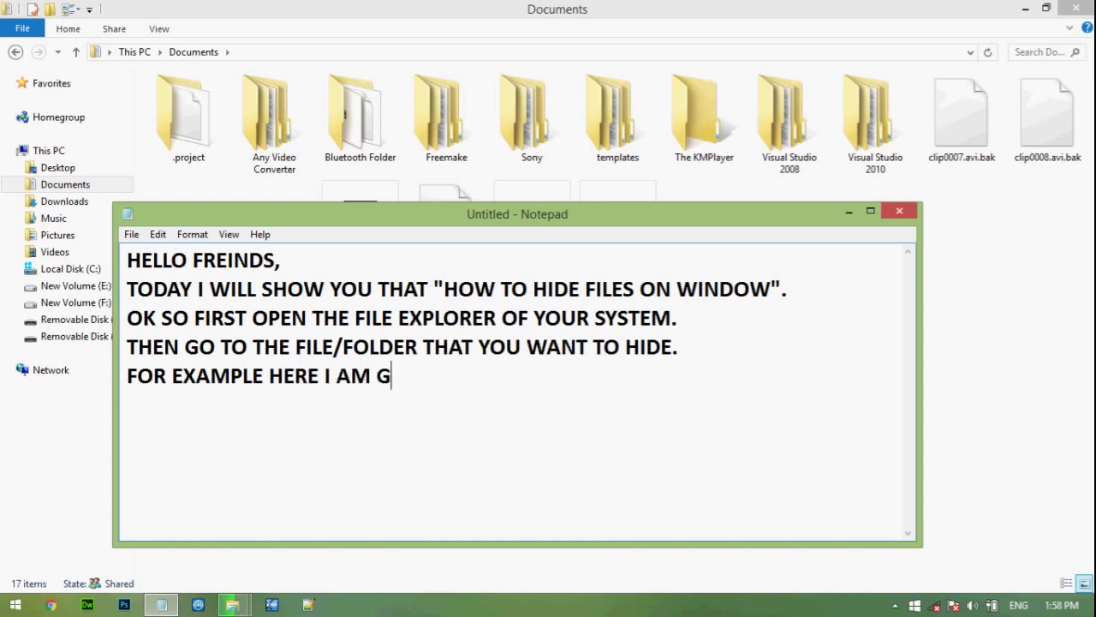
type("OING TO")
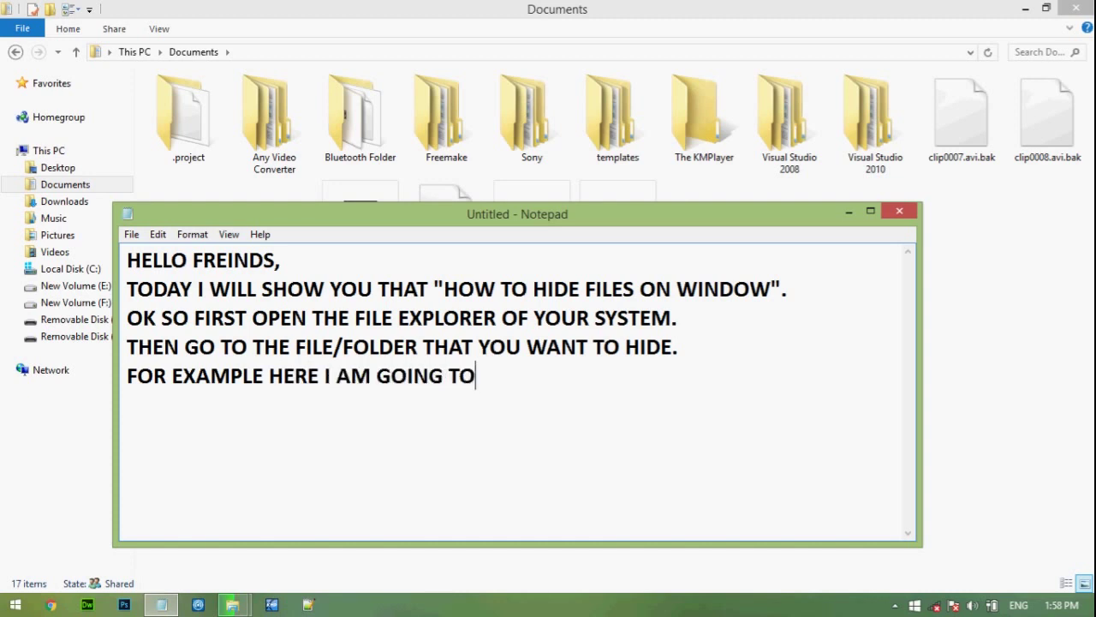
- Continue the example sentence with: HIDE THE FOLDER "SONY" IN MY COMPUTER
type(" HIDE THE FOLG")
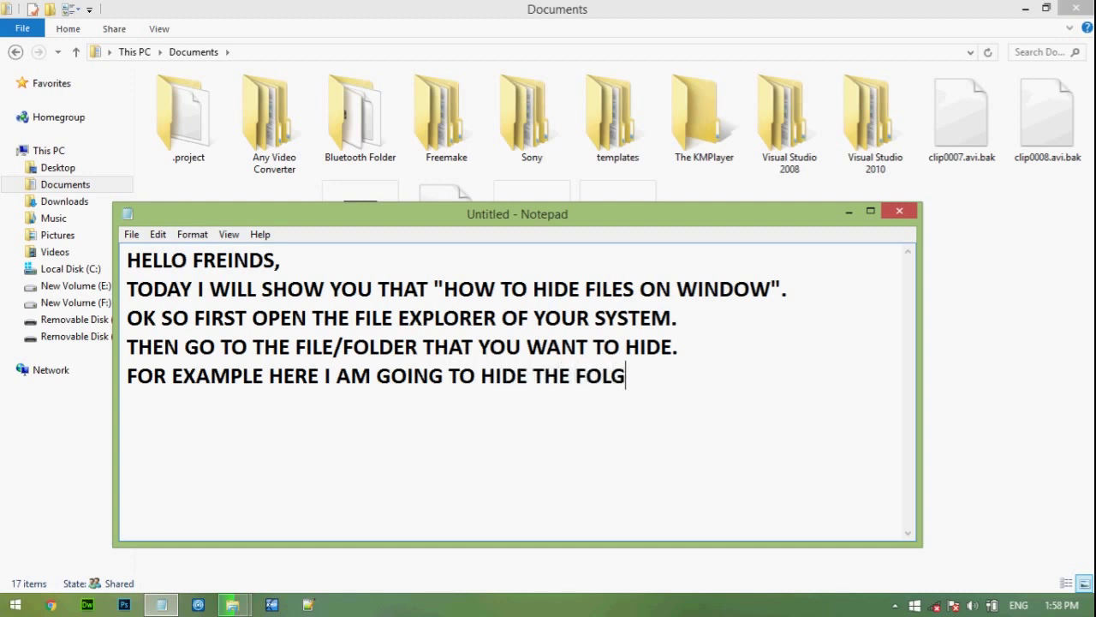
key("BackSpace")
type("DER \"S\"")
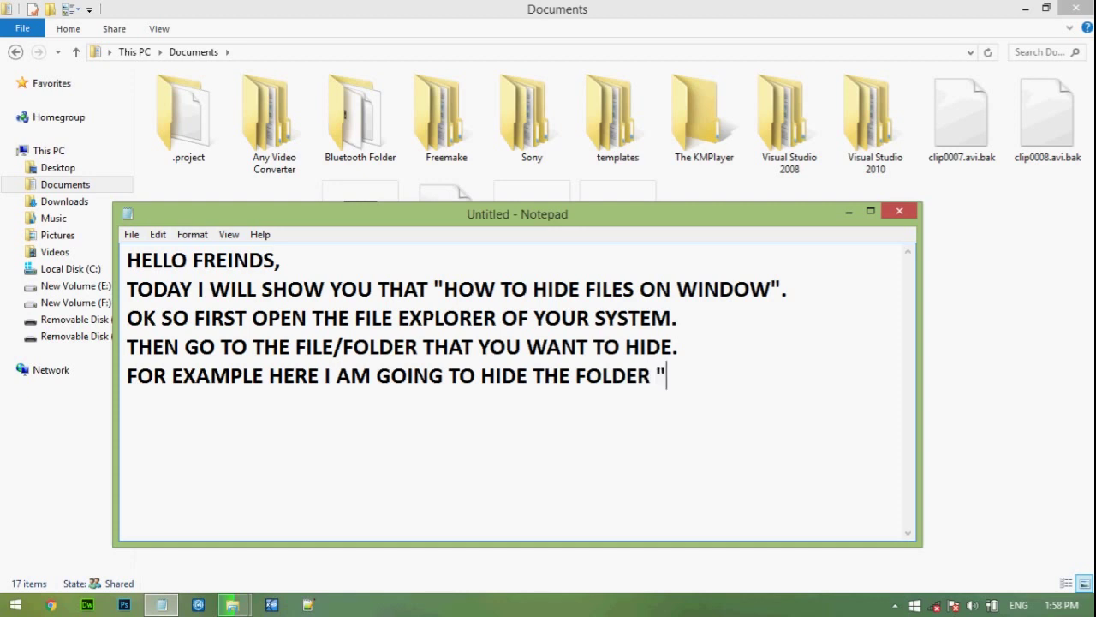
key("Left")
type("SONY")
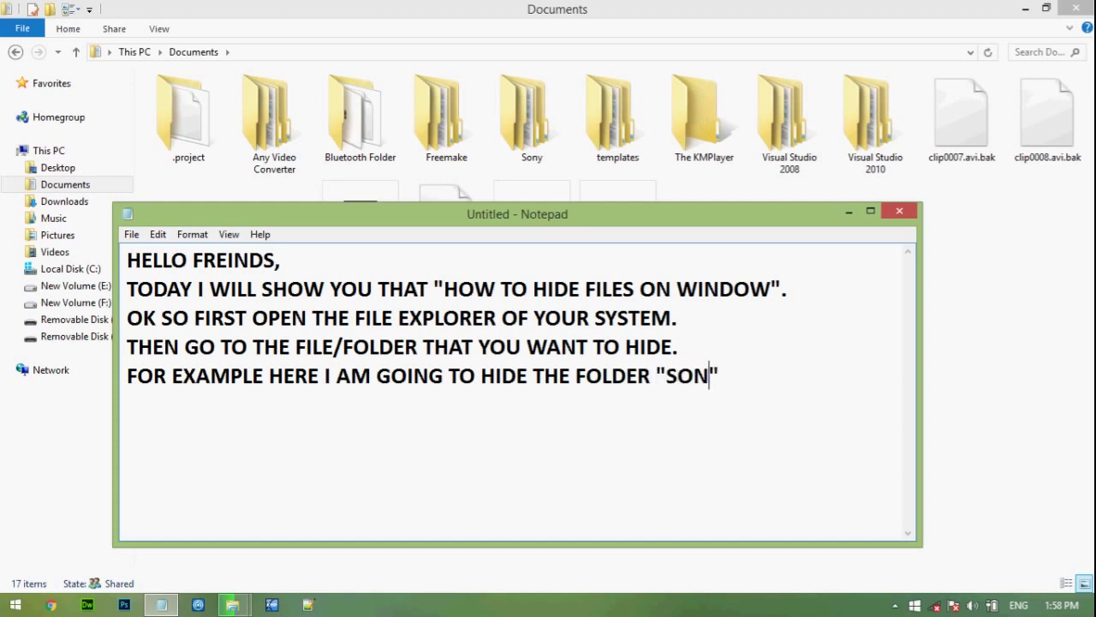
key("Right")
type("I")
key("BackSpace")
key("BackSpace")
type("IN MY ")
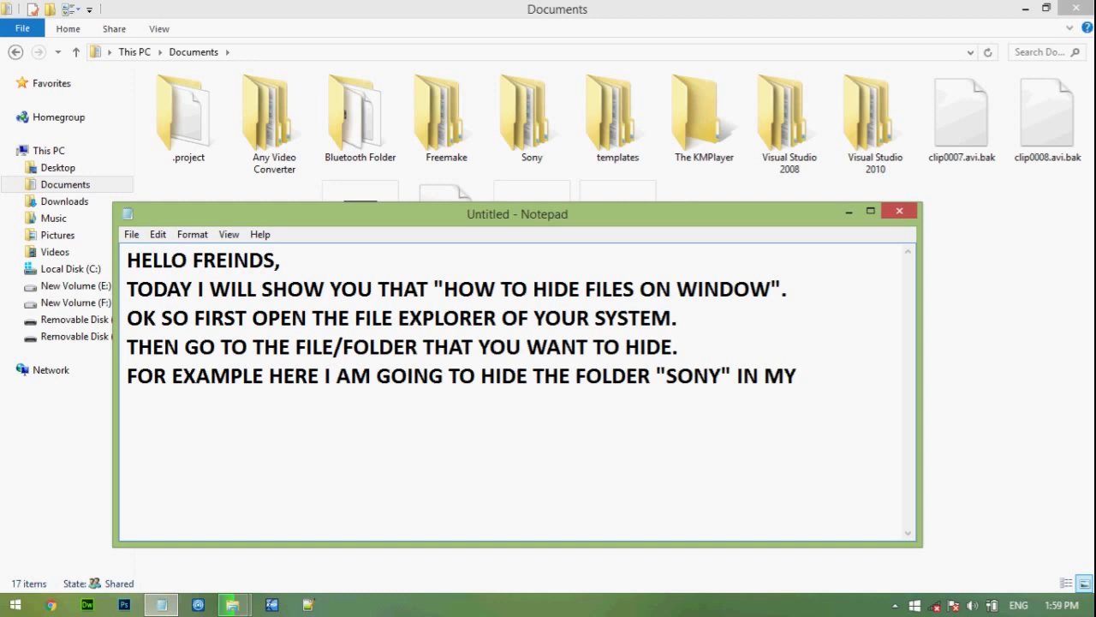
type("COMP")
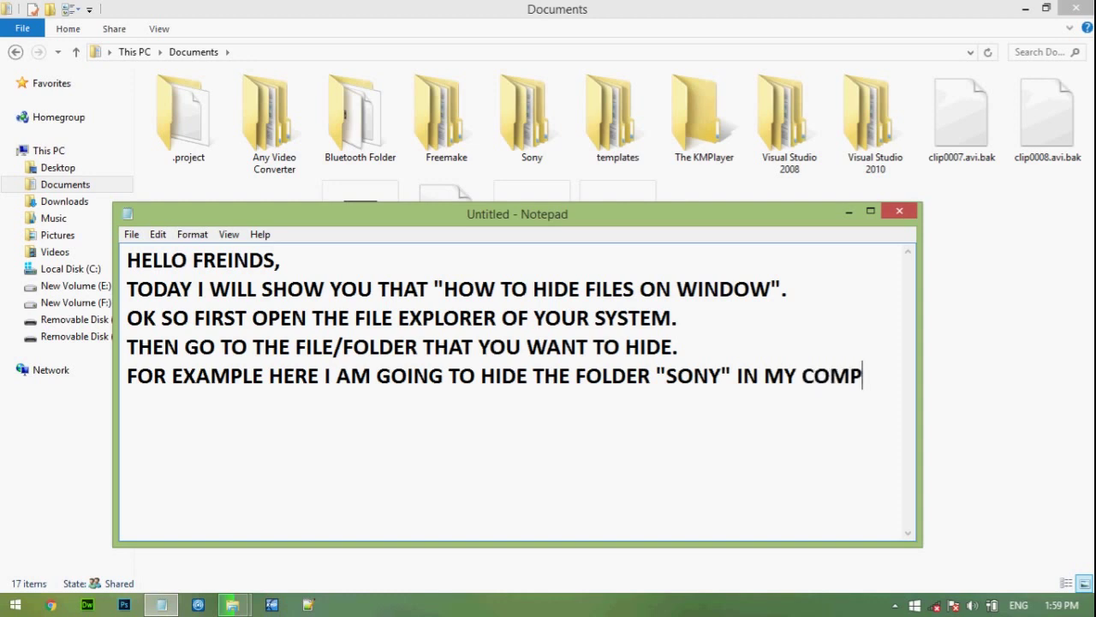
type("UTER")
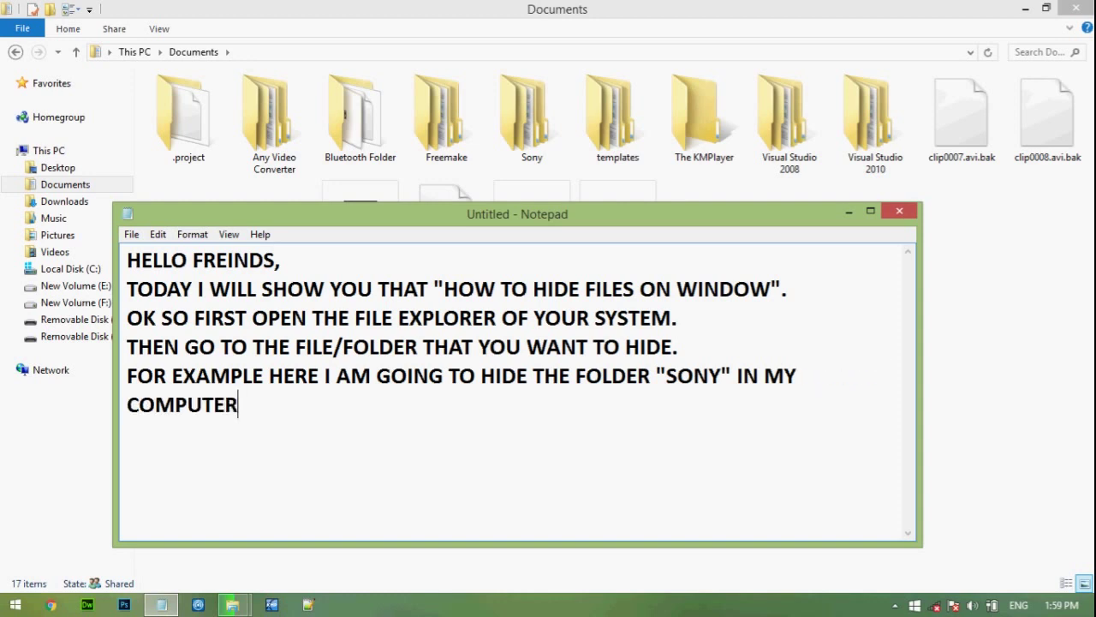
- Select the Sony folder in File Explorer, and end the example sentence in the Notepad note with a period
left_click(519, 149)
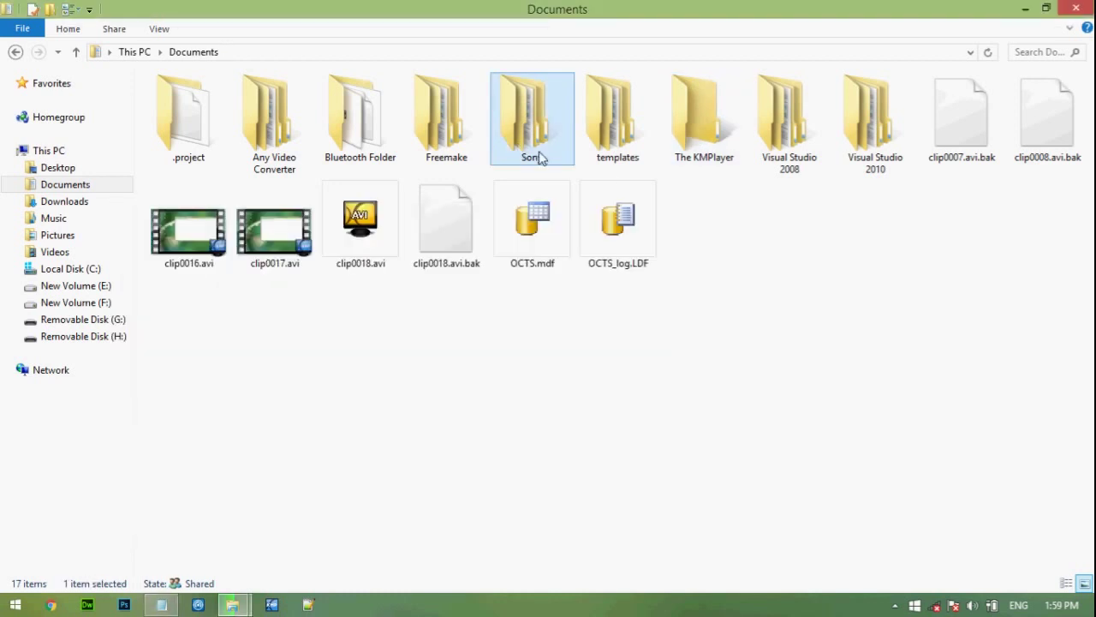
left_click(161, 604)
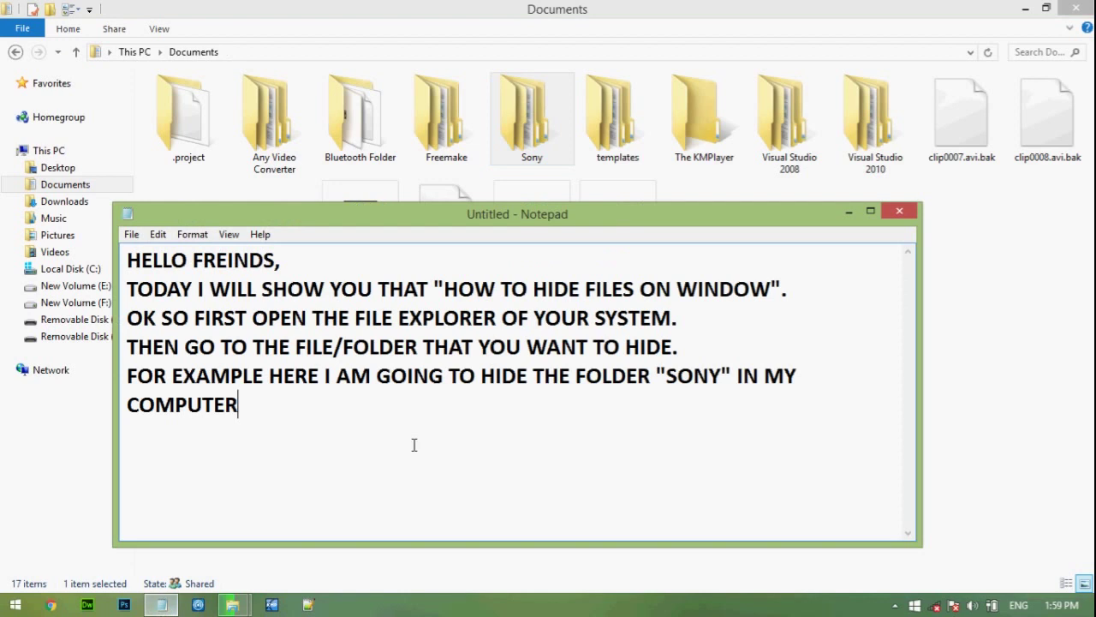
type(".")
- Add a new line to the Notepad note reading: SO FIRST RIGHT CLICK ON THE FOLDER AND SELECT PROPERTIES
key("Return")
type("SO")
key("BackSpace")
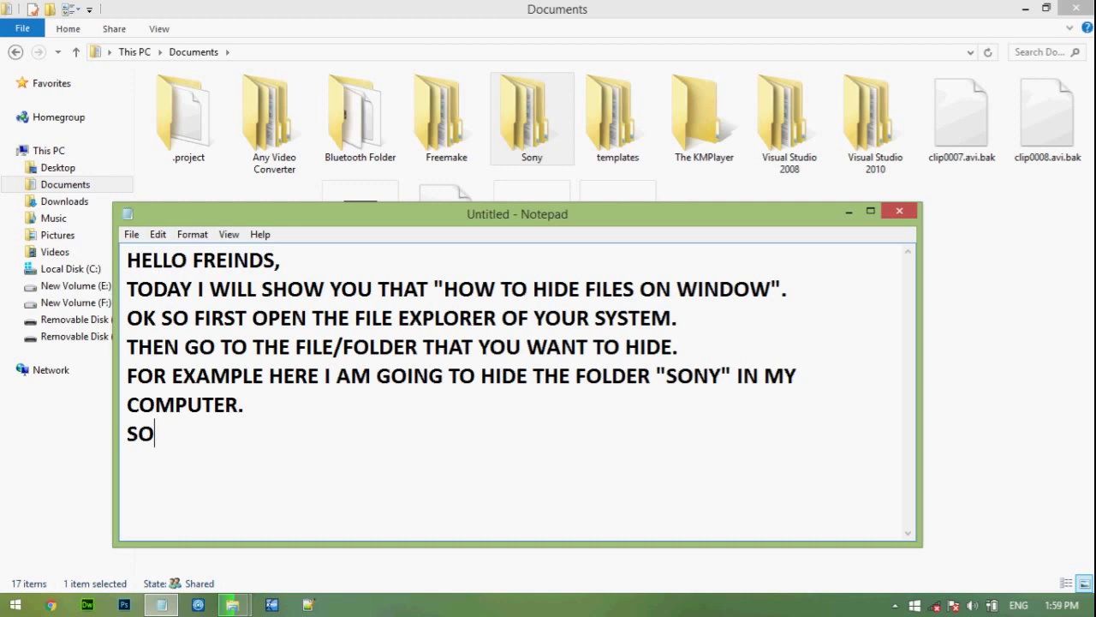
type("FIRST ")
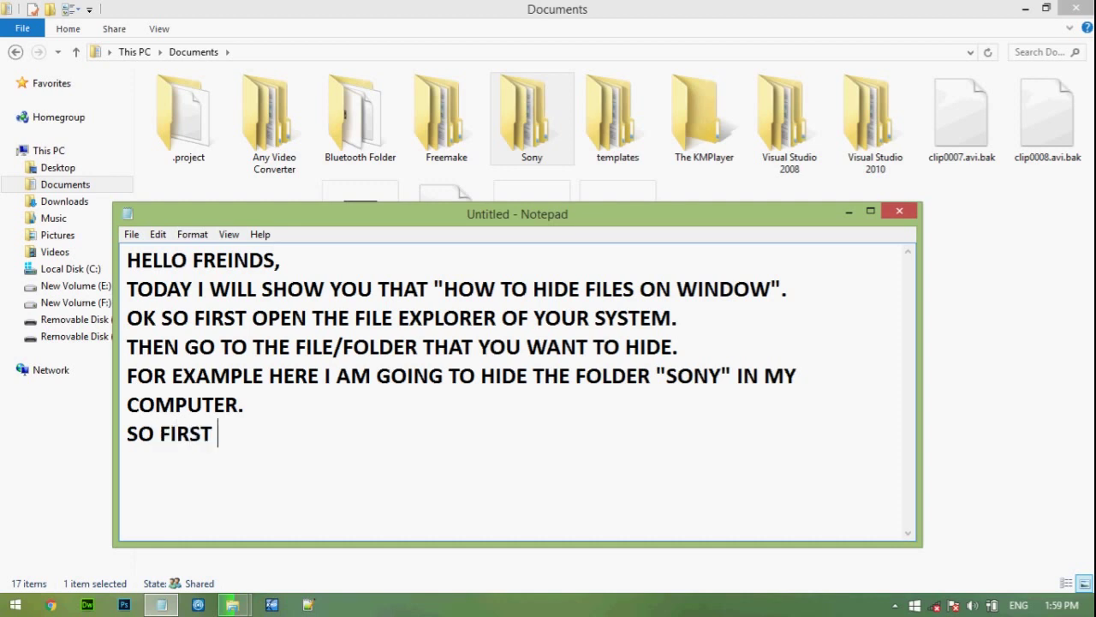
type("RIGHT ")
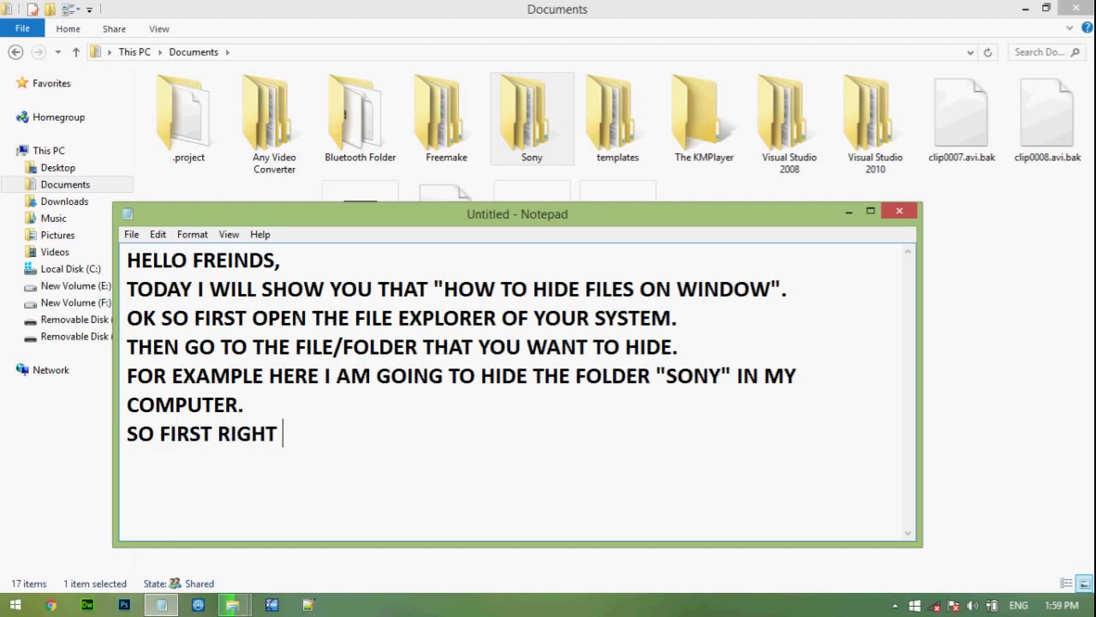
type("CLICK ON")
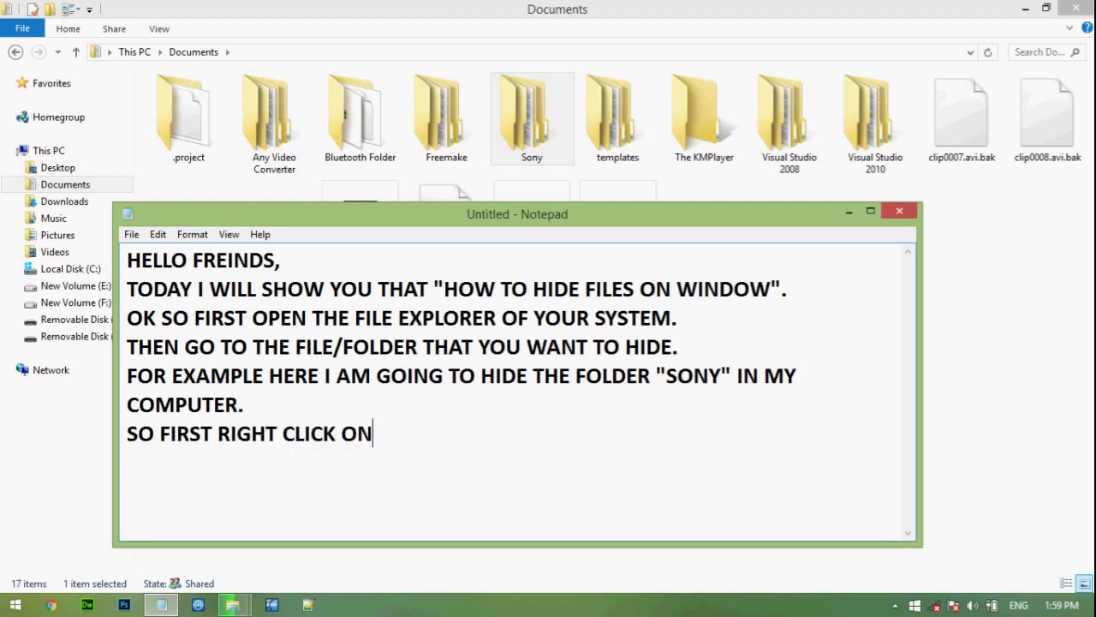
type(" THE FOLDER")
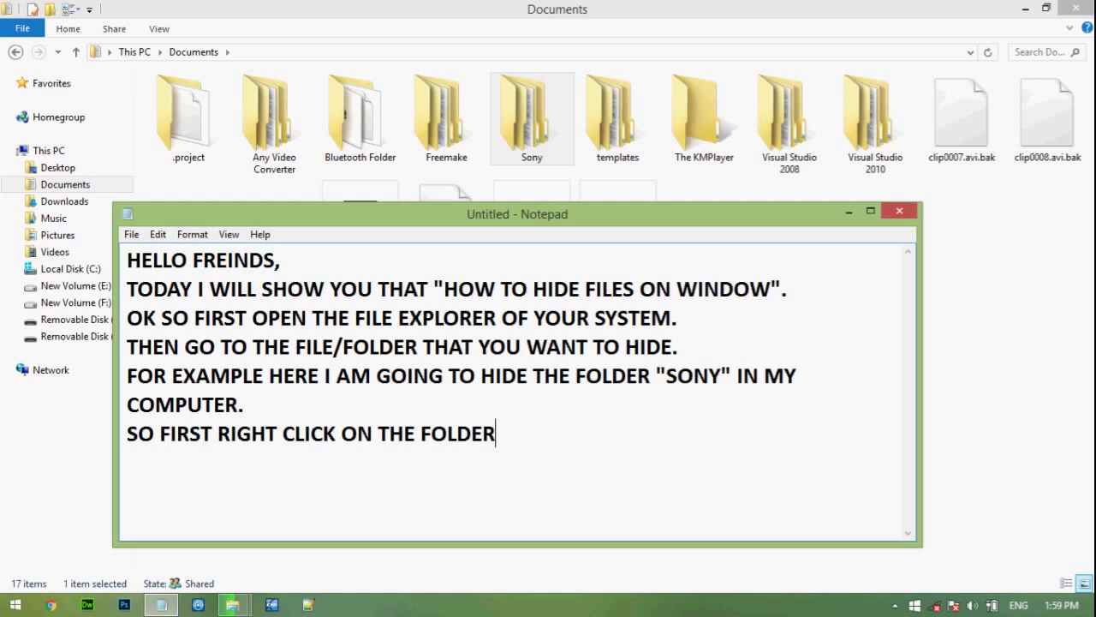
type(" AND S")
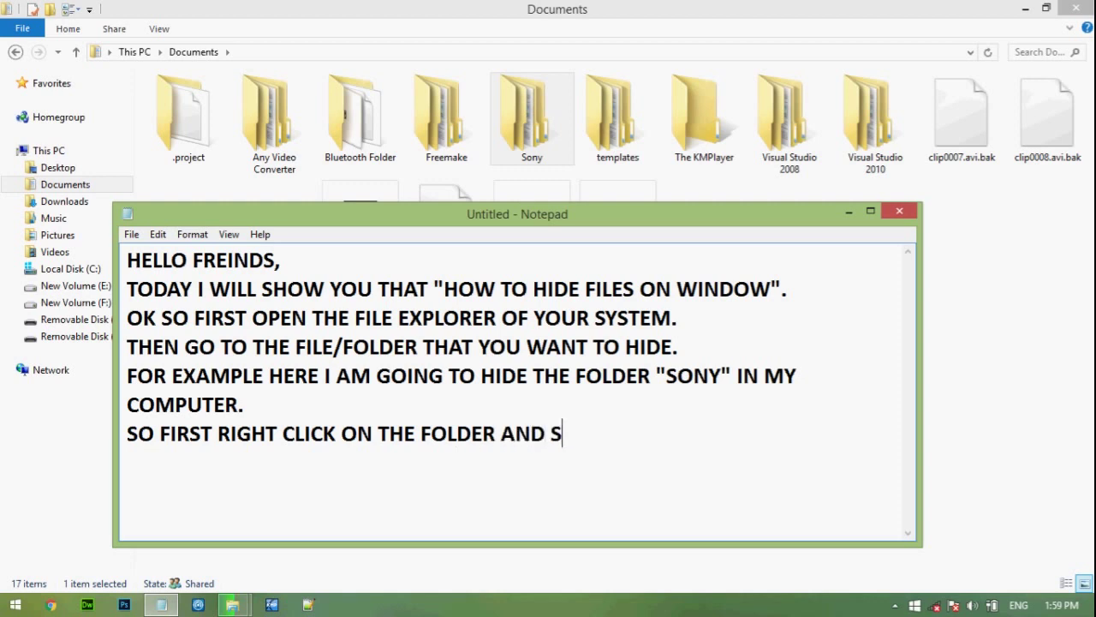
type("ELECT ")
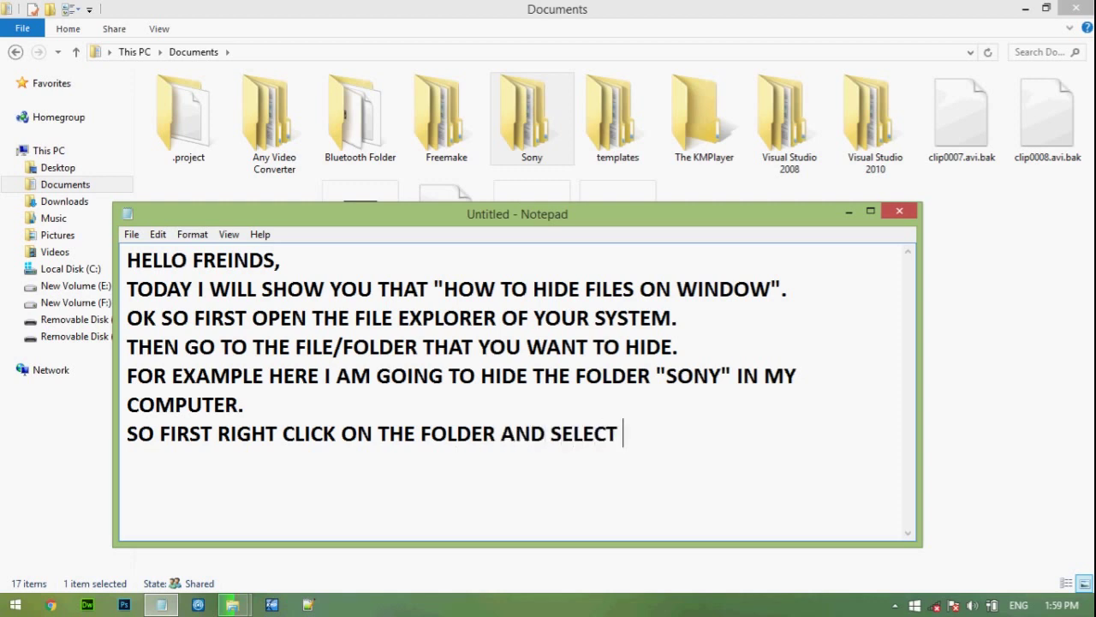
type("PROPE")
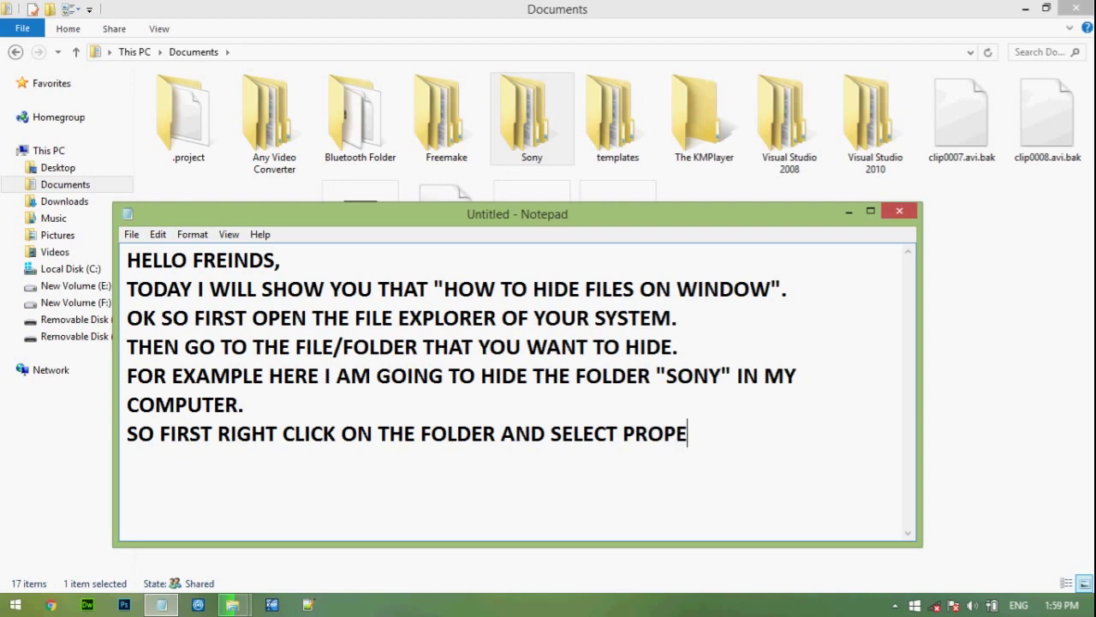
type("RTIES")
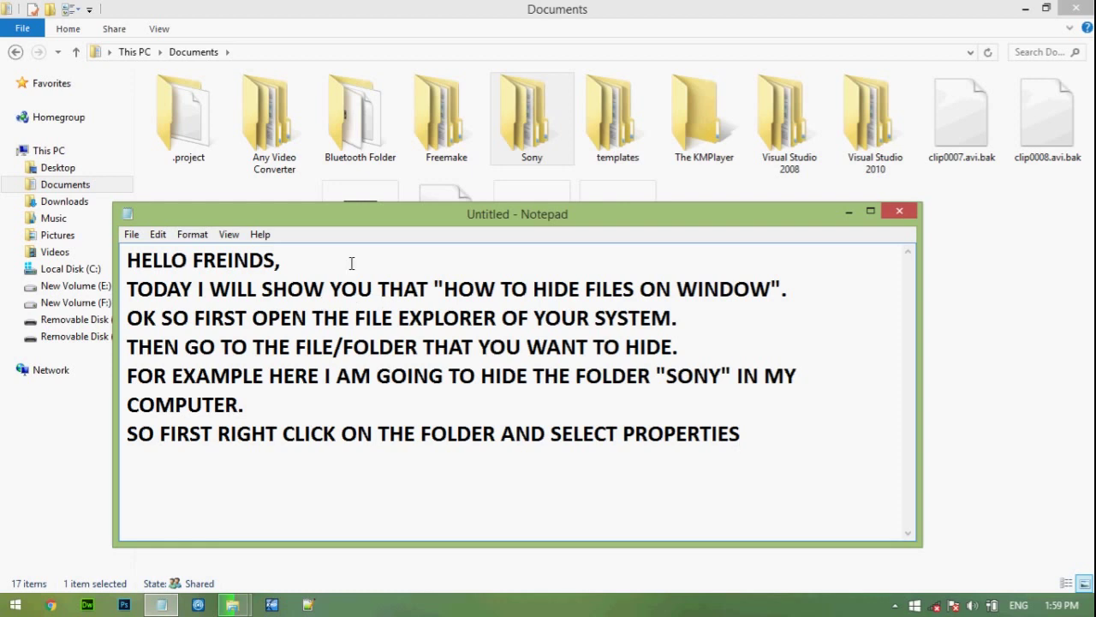
- Open the properties of the Sony folder in File Explorer
left_click(527, 129)
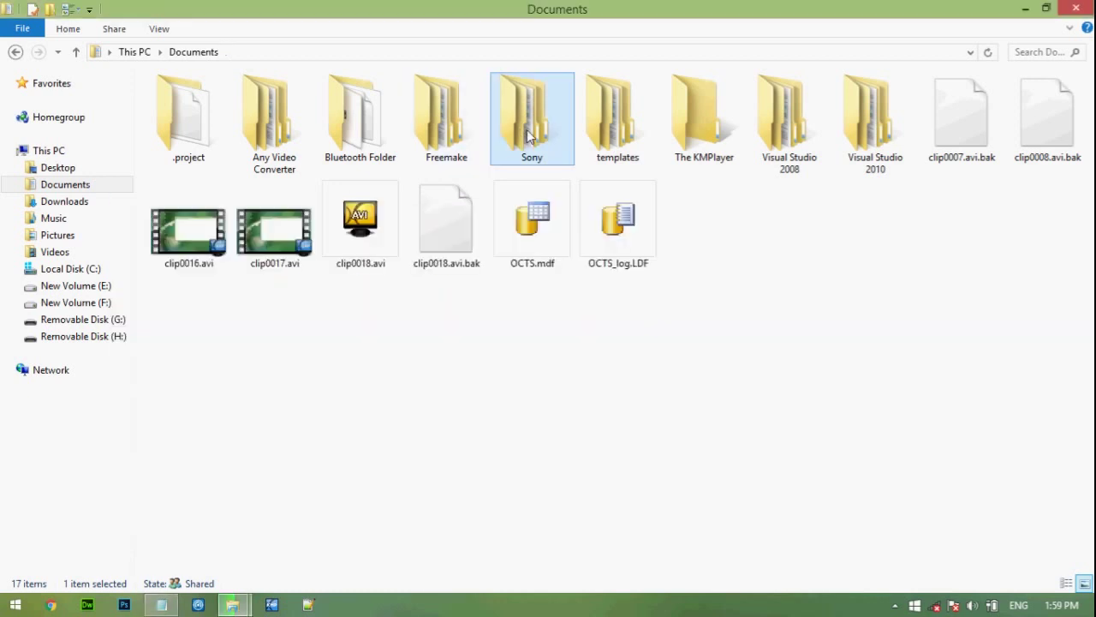
right_click(527, 129)
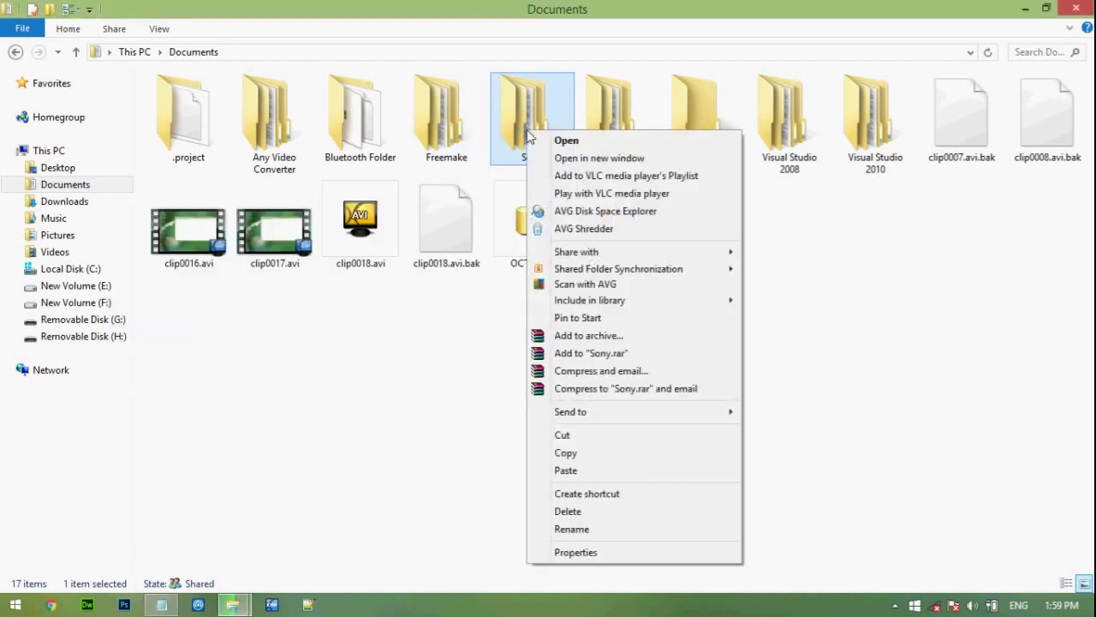
left_click(575, 552)
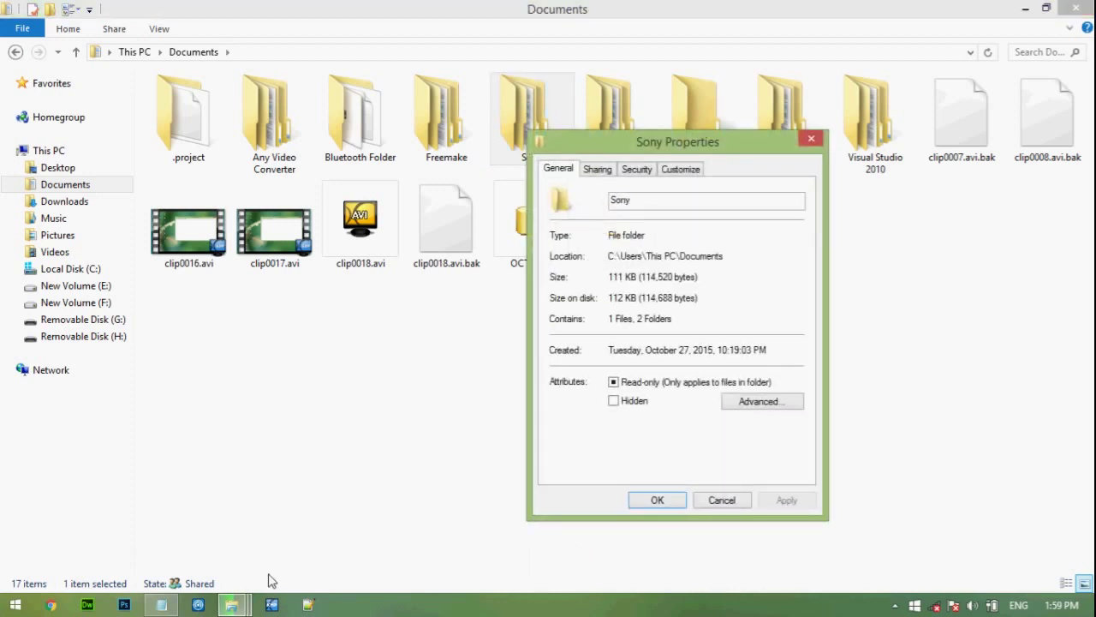
- Return to the Notepad note and add a new line reading: IN THERE YOU CAN SEE AN A SECTION AT THE LAST
left_click(173, 606)
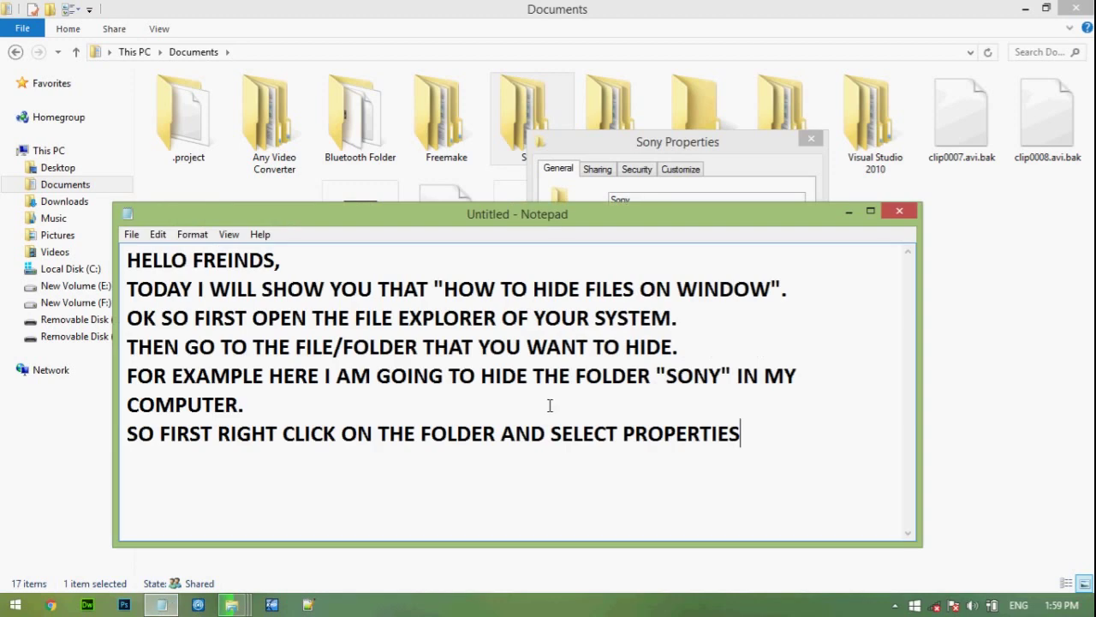
type("IN THERE YOU ")
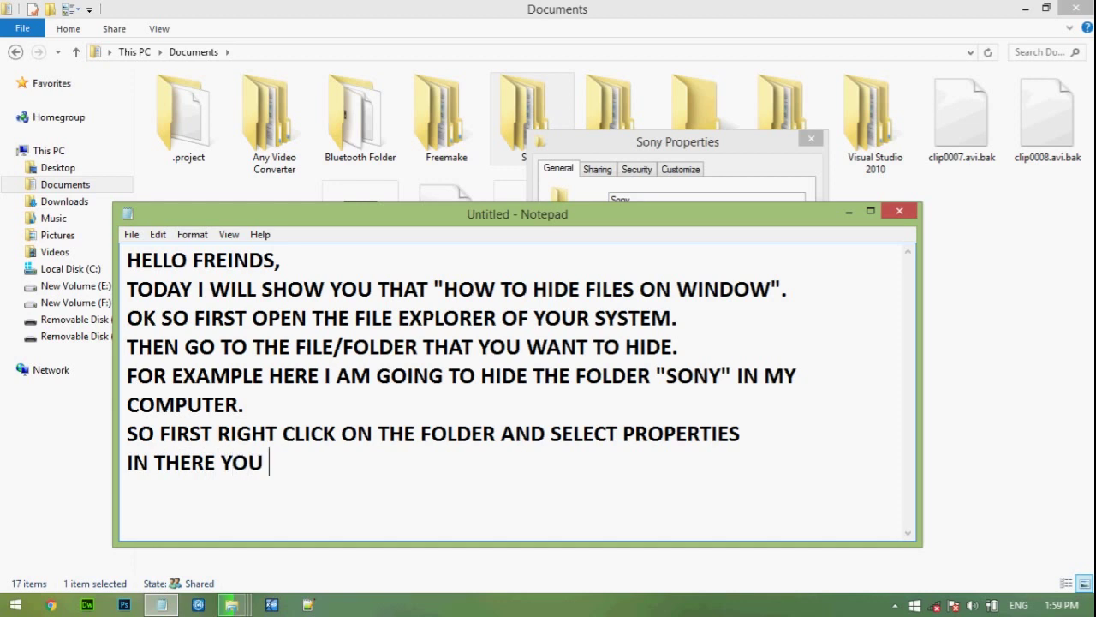
type("CAN SEE")
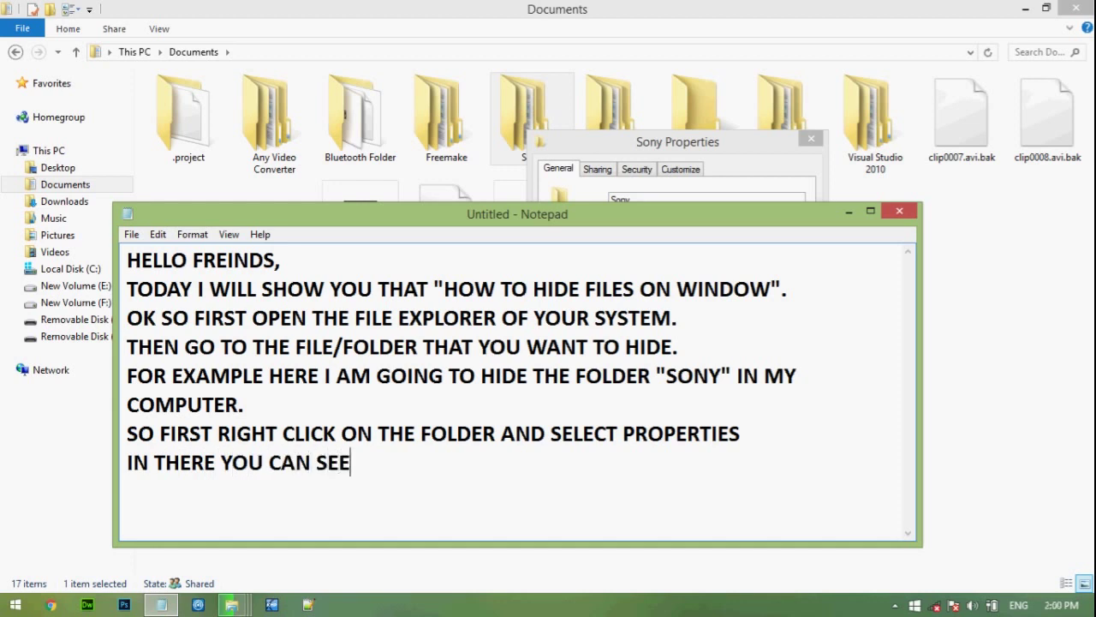
type(" AN A")
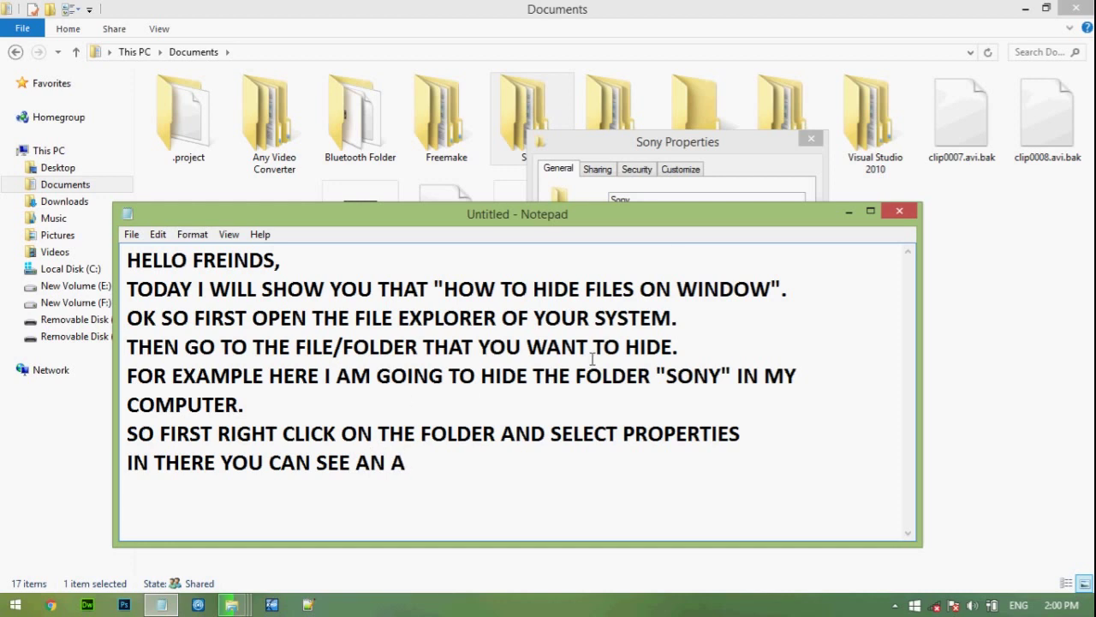
type("N")
key("BackSpace")
type("A")
key("BackSpace")
type("SECT")
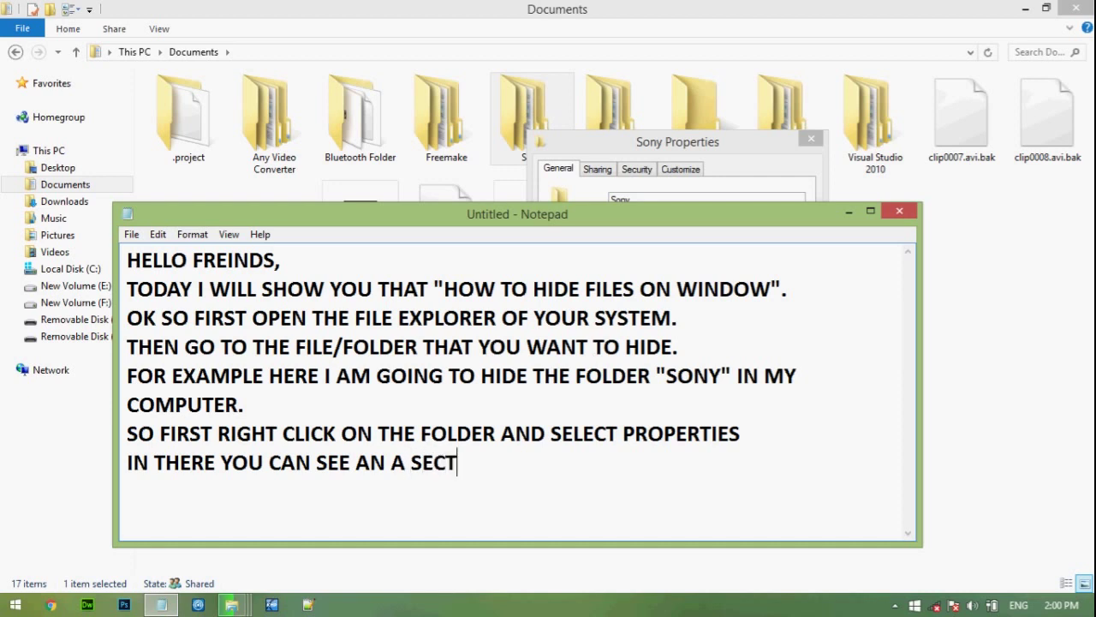
type("ION AT THE LST")
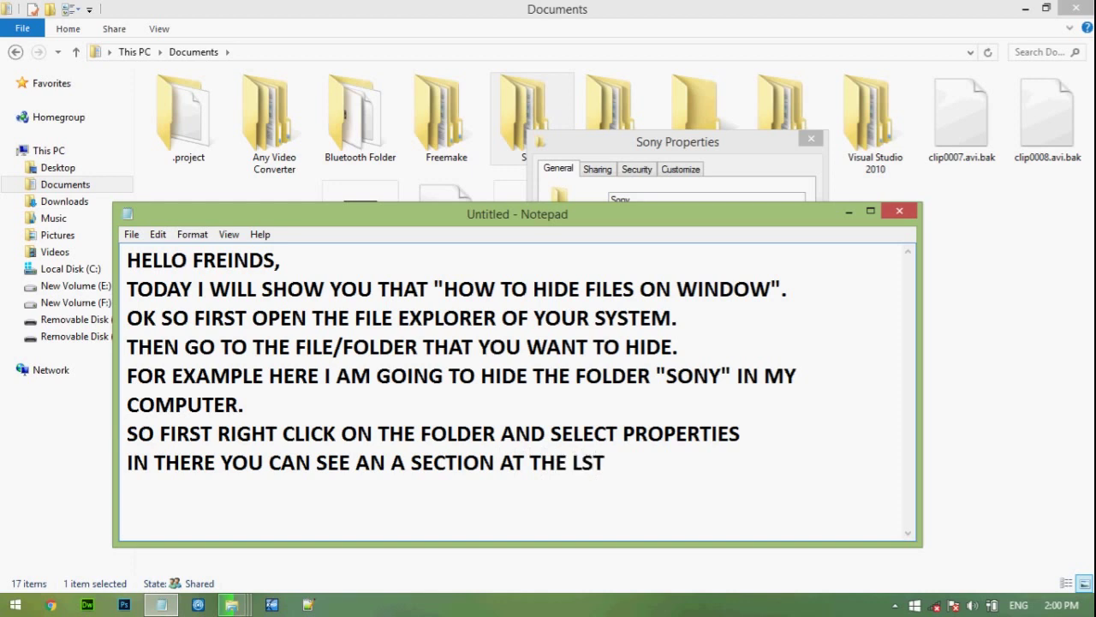
key("BackSpace")
key("BackSpace")
type("AST")
- View the attributes section in the Sony Properties dialog, and end the note's current line with: "ATTRIBUTES"
left_click(657, 144)
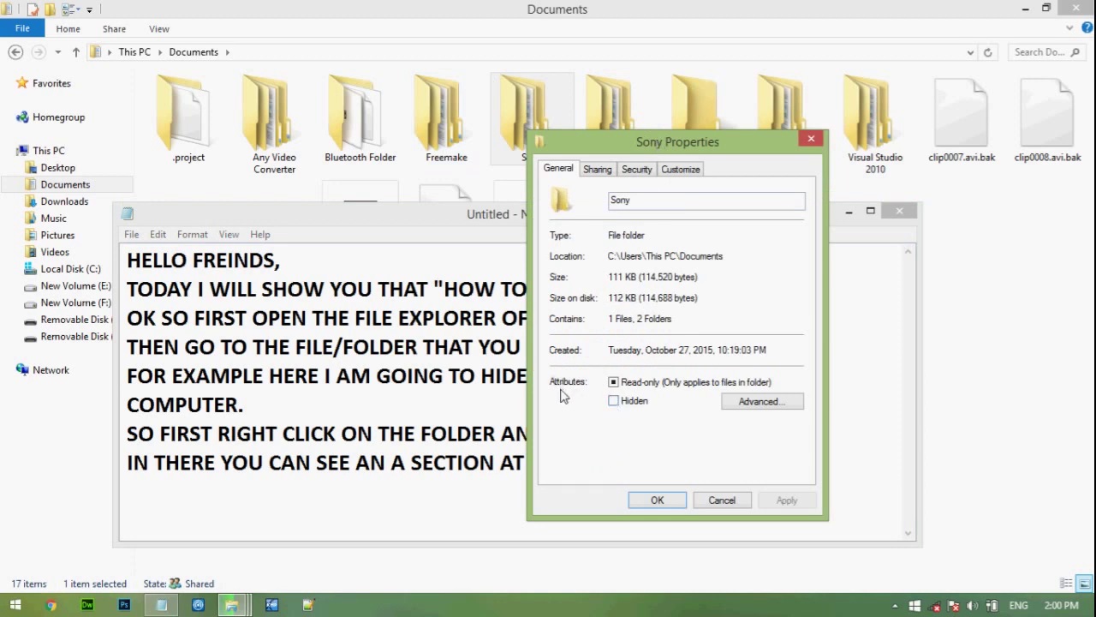
left_click(484, 514)
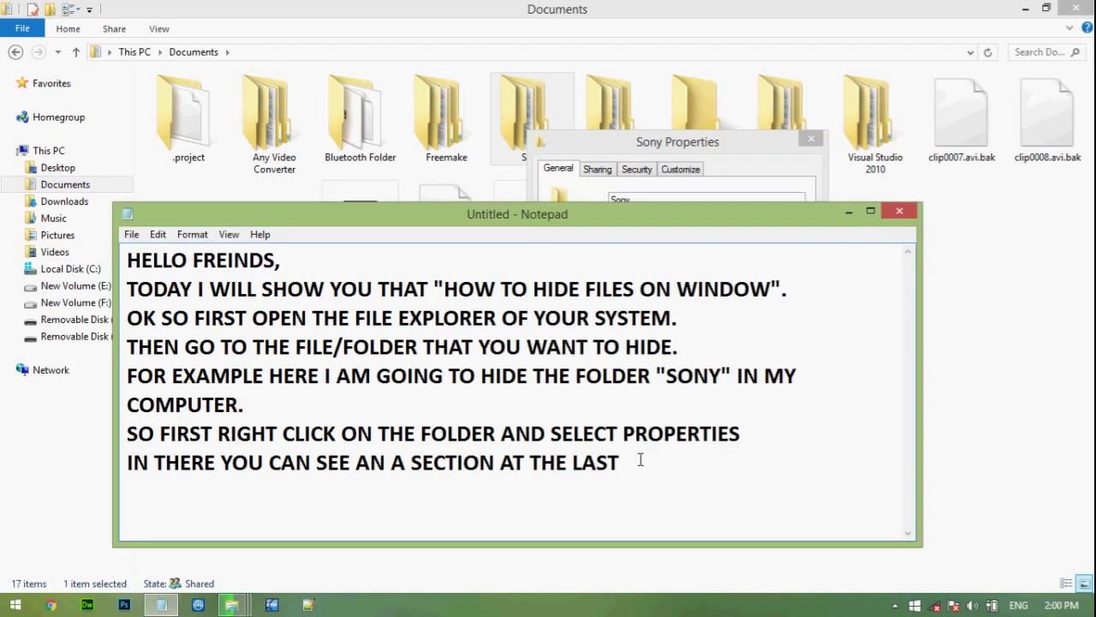
type("\"\"")
key("Left")
type("ATTRIBUTES")
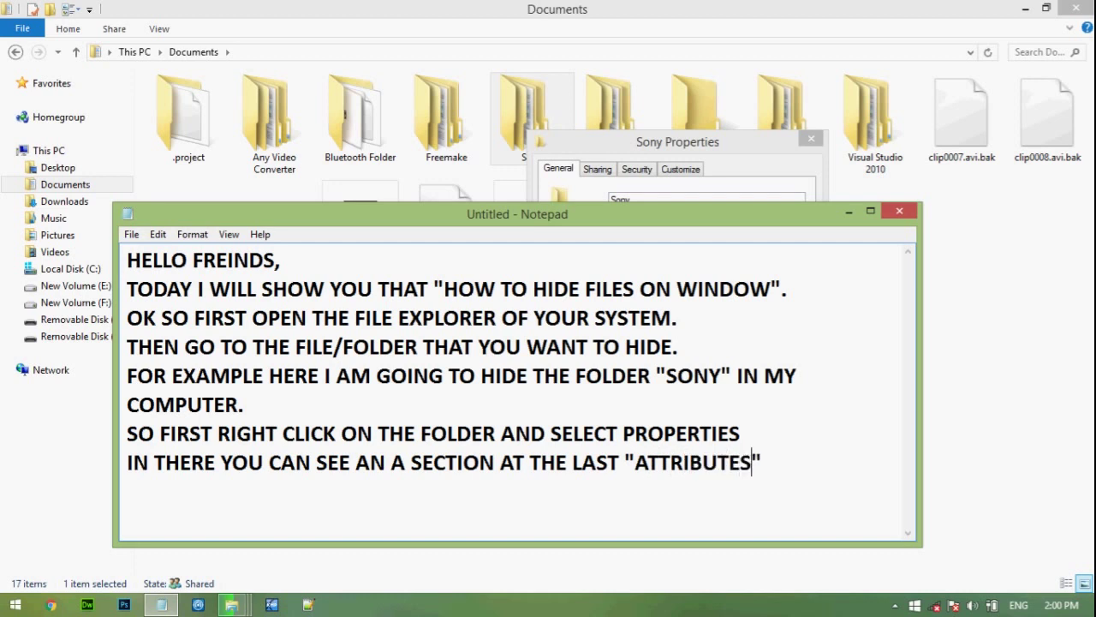
key("Right")
type(".")
- Start a new note line reading "IN ATTRIBUTES", and look at the Hidden option in the Sony Properties dialog before returning to Notepad
key("Return")
type("IN ATTR")
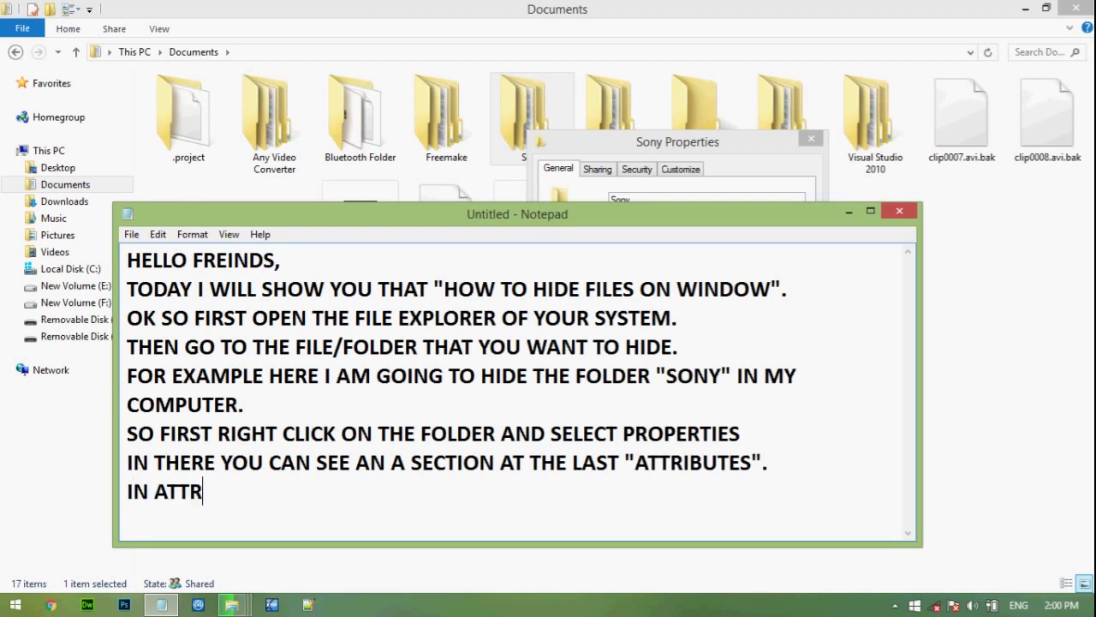
type("IBUTES")
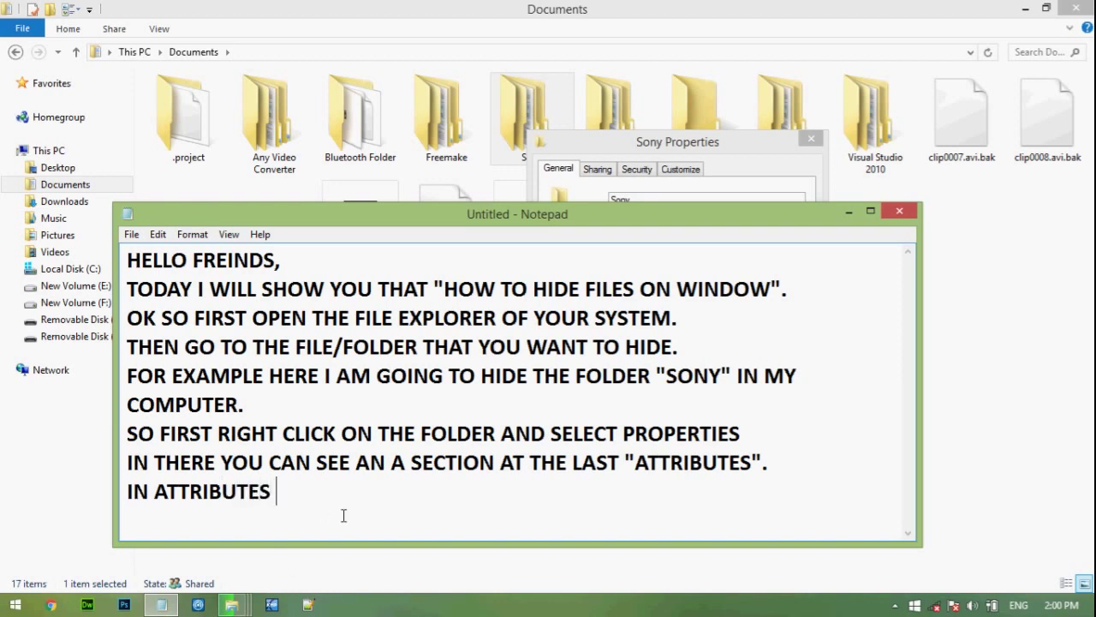
mouse_move(231, 604)
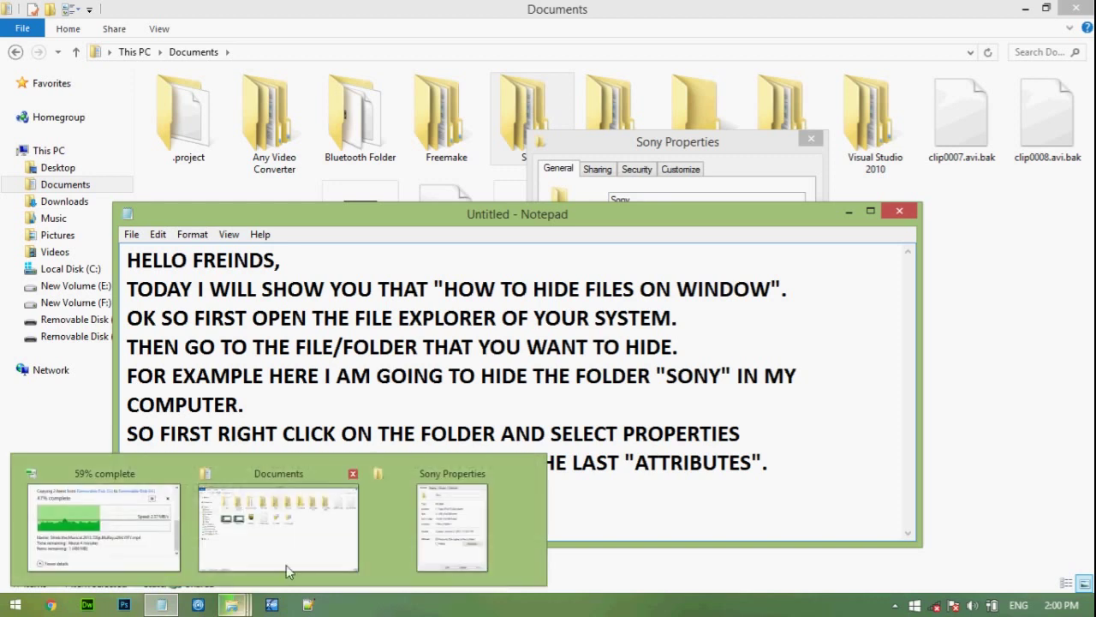
left_click(452, 527)
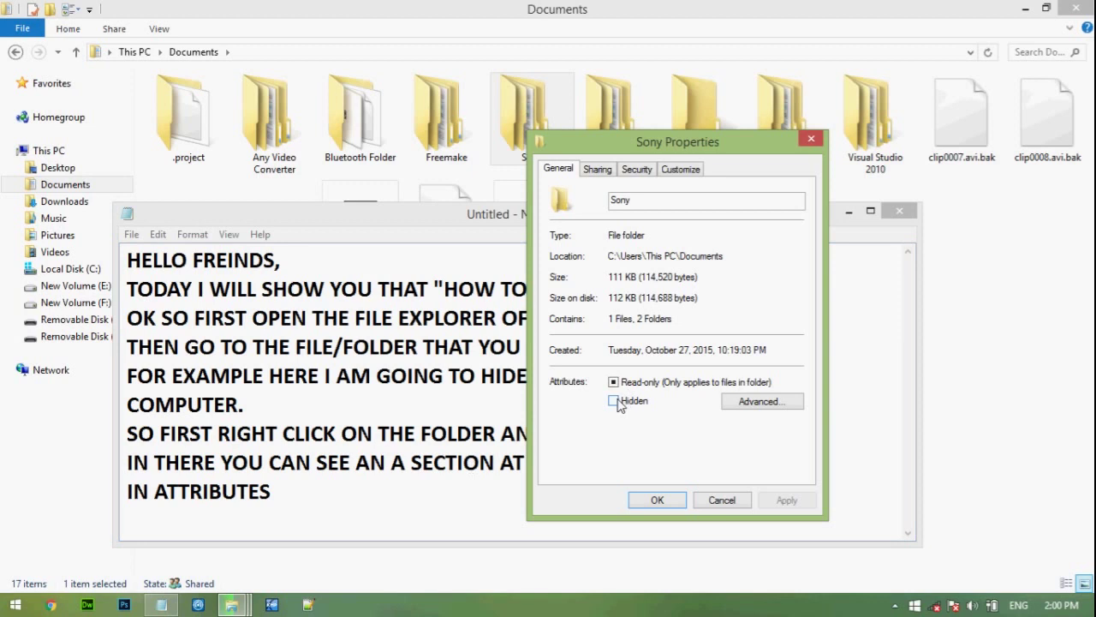
left_click(494, 489)
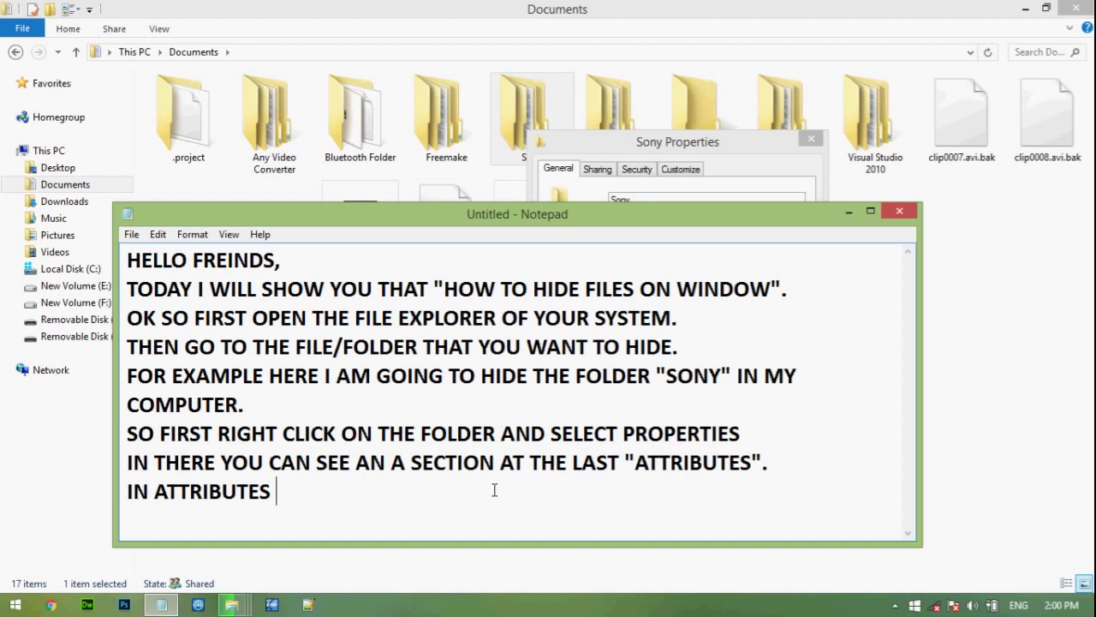
- Continue the note's last line with: CLICK ON "HIDDEN", keeping the option name in quotation marks
type("CLICK ON")
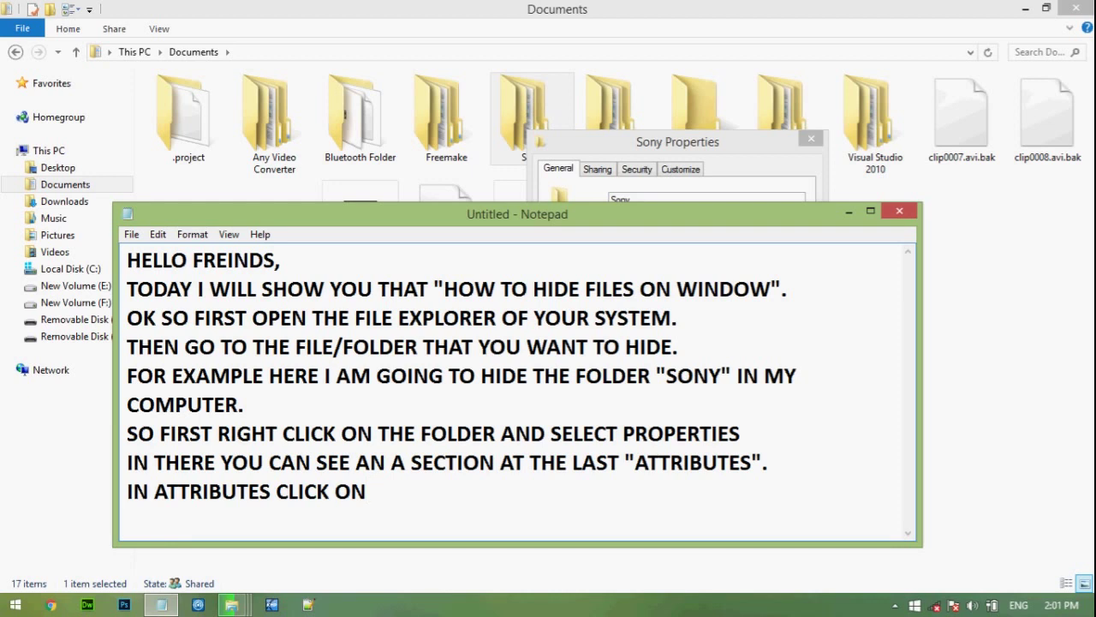
type("HIDDEN\"")
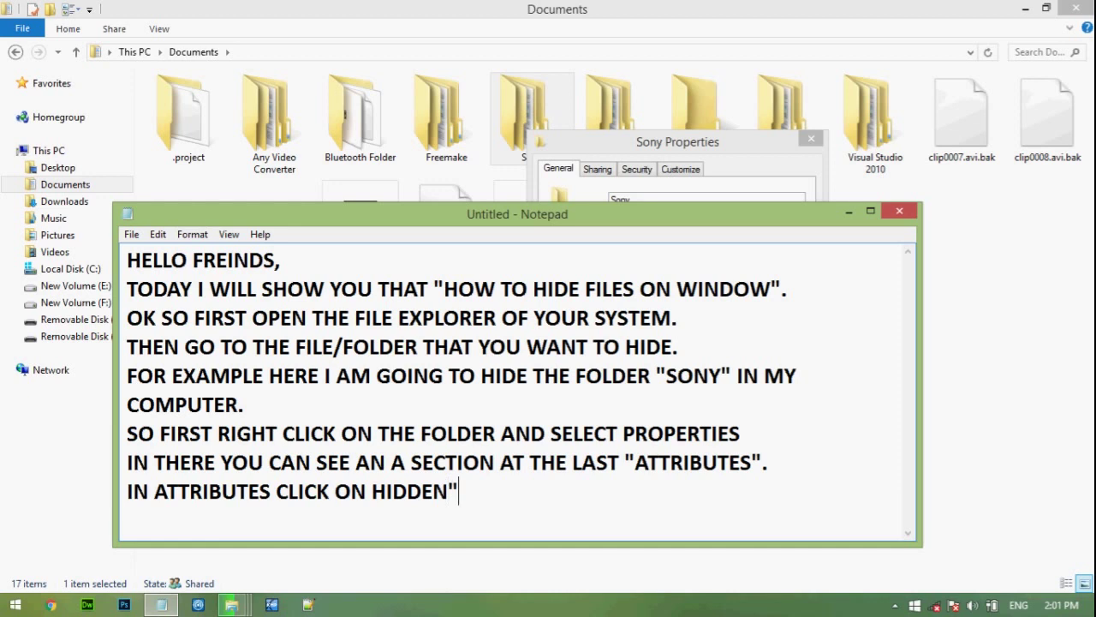
key("Left")
key("Left")
key("Left")
key("Left")
key("Left")
key("Left")
key("Left")
type("\"")
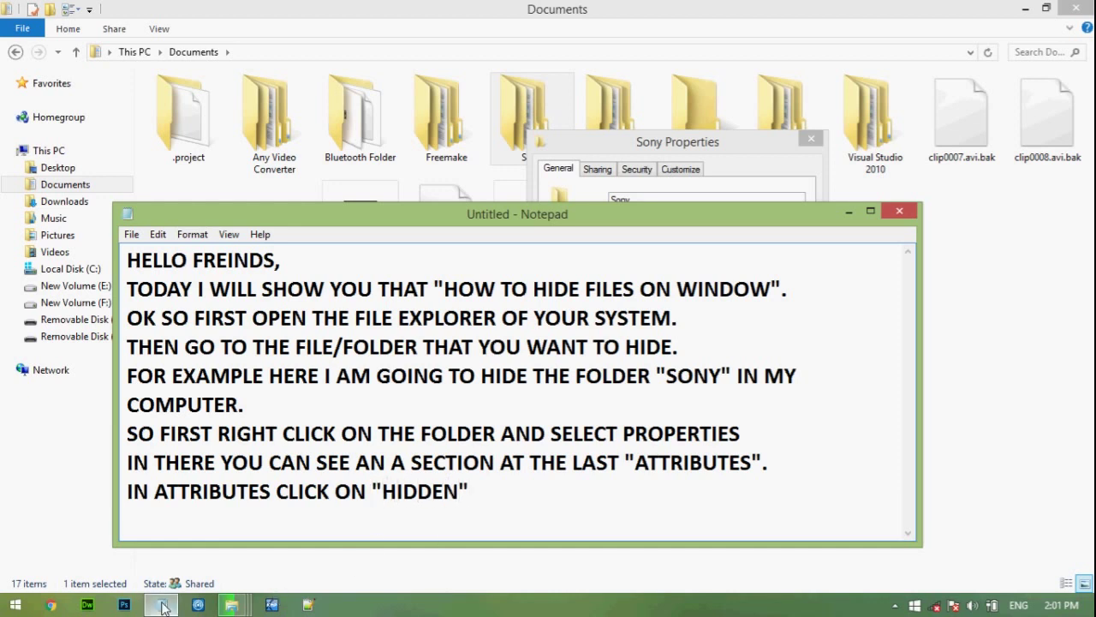
- Bring up the Sony Properties dialog and turn on the Hidden attribute
mouse_move(231, 605)
left_click(419, 541)
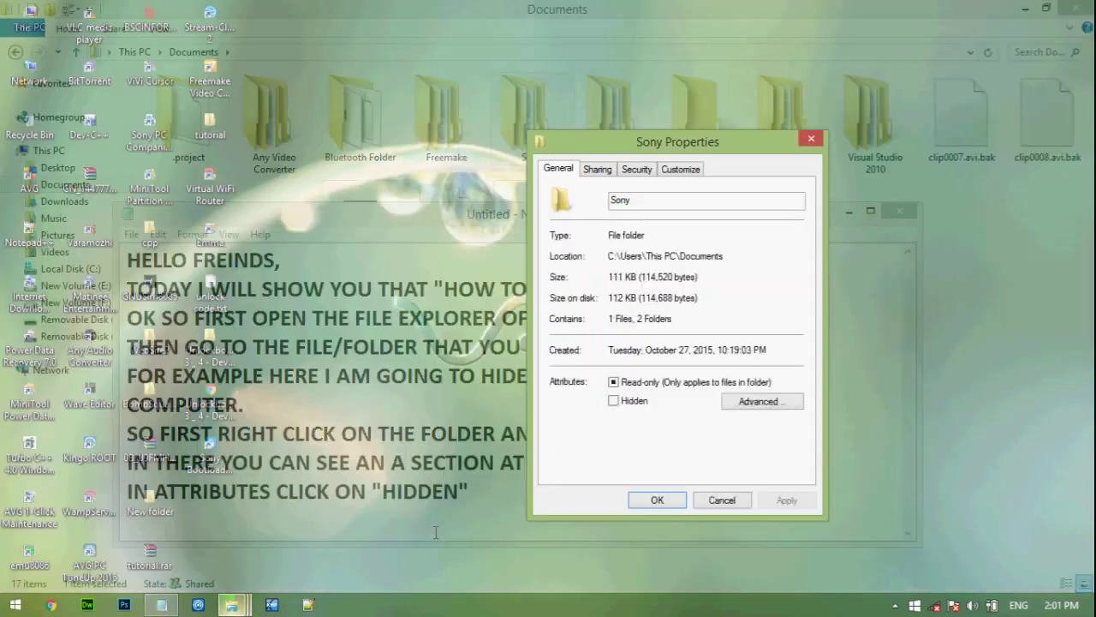
left_click(622, 406)
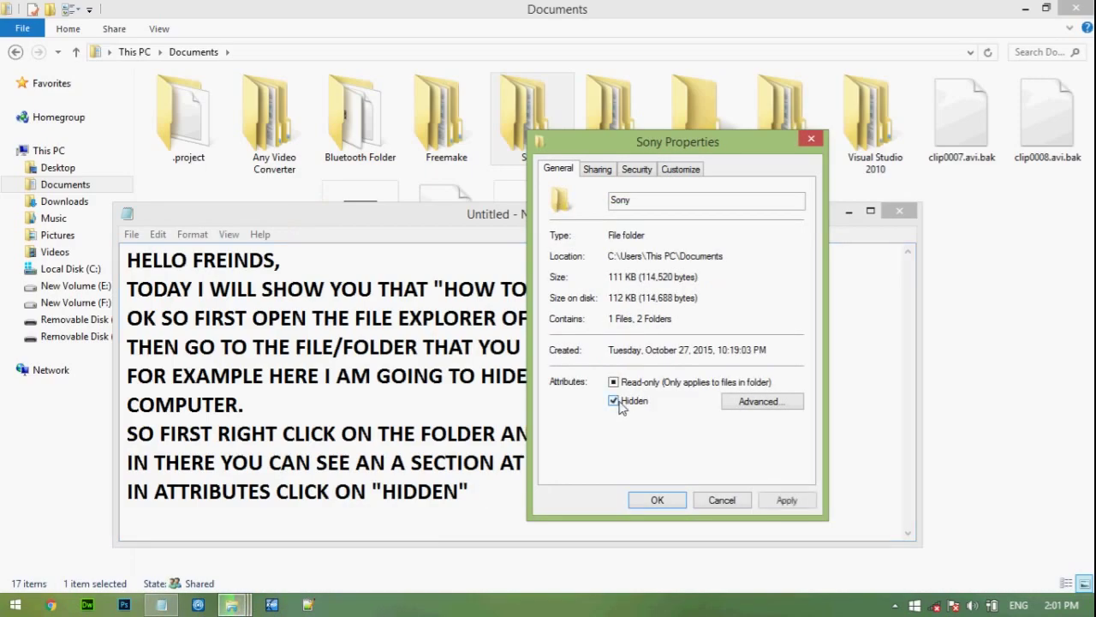
- Return to the note and extend its last line with: .THEN CLICK APPLY AND AFTER CLICK OK
left_click(502, 493)
type(".TH")
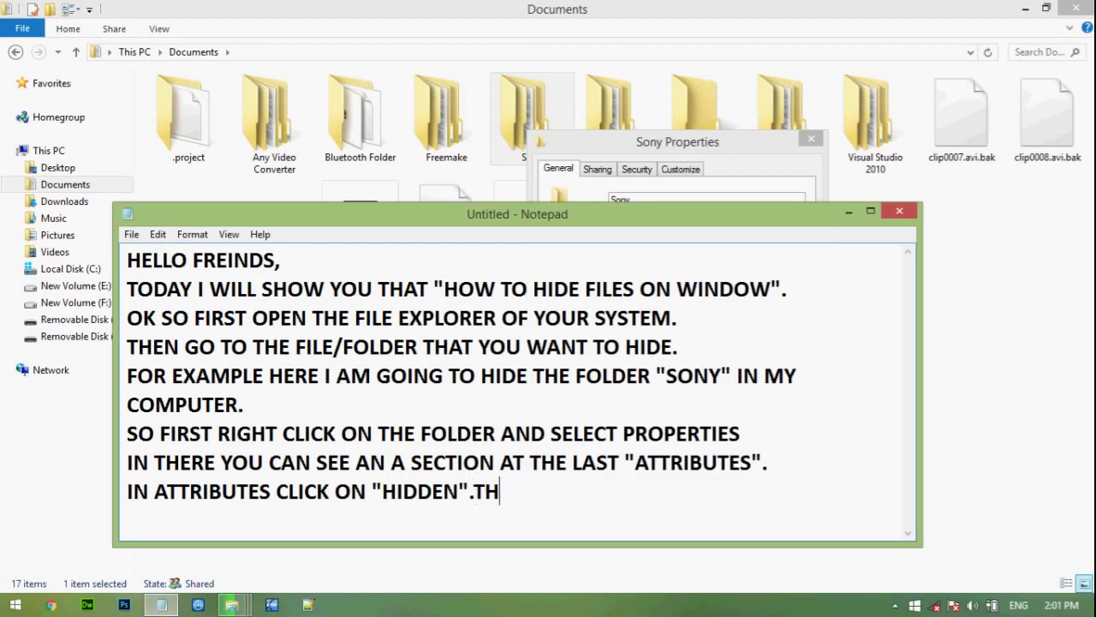
type("EN CLICK ")
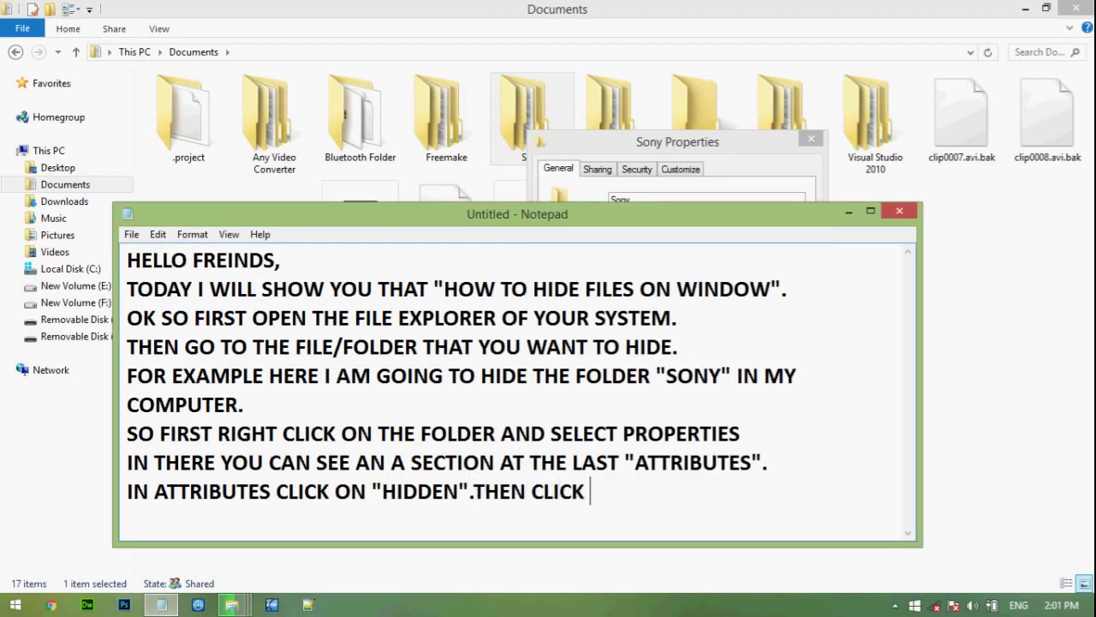
type("APPLY AND O")
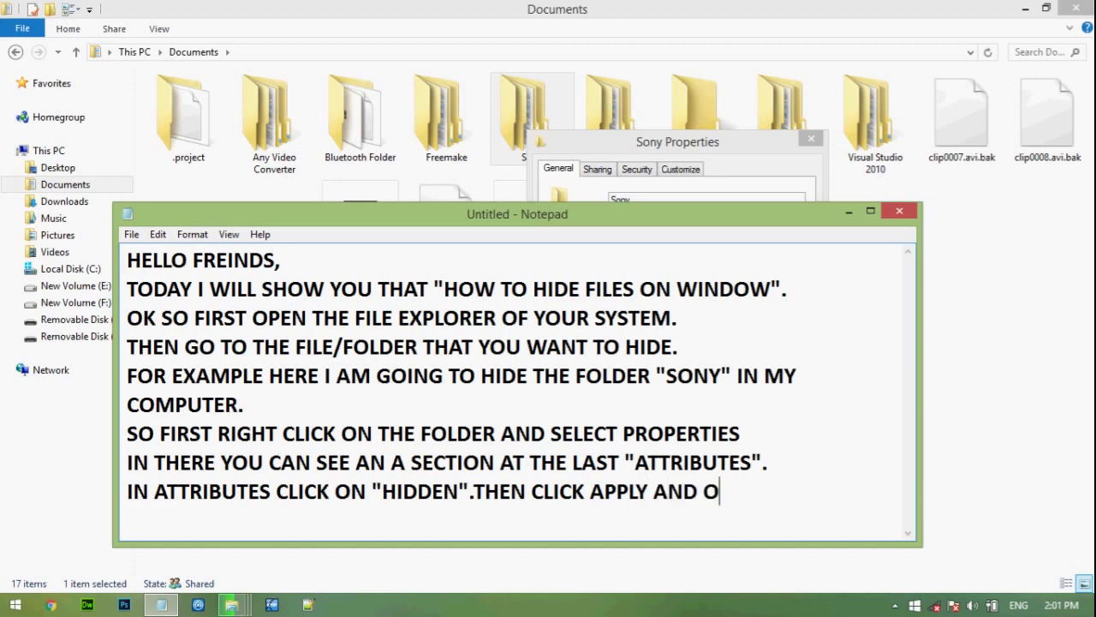
key("BackSpace")
type("AFTER")
type(" CLICK O")
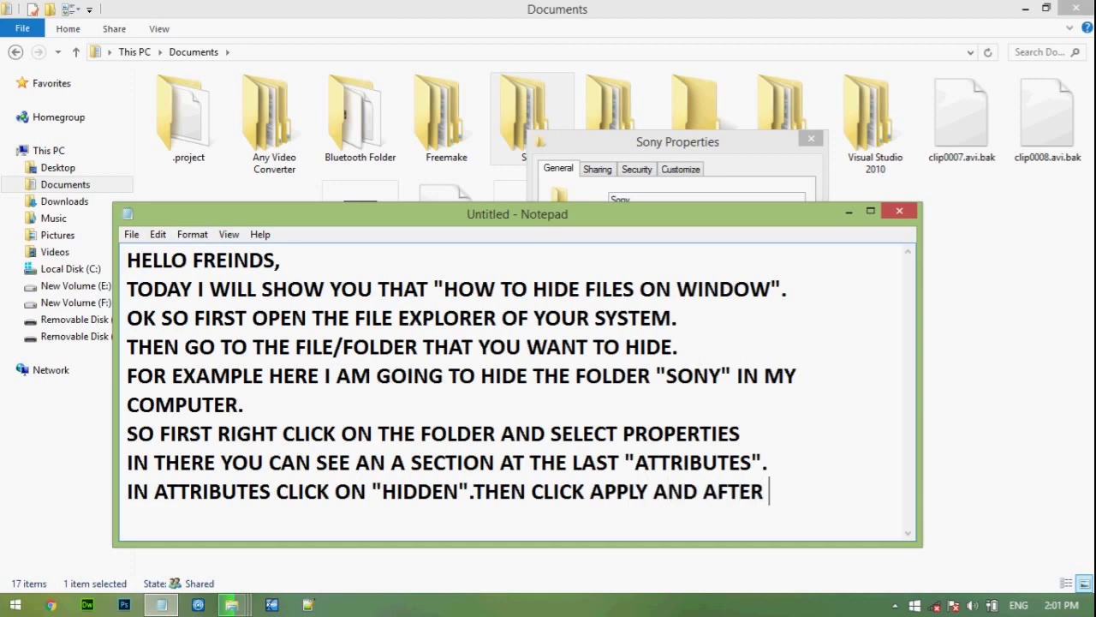
type("K.")
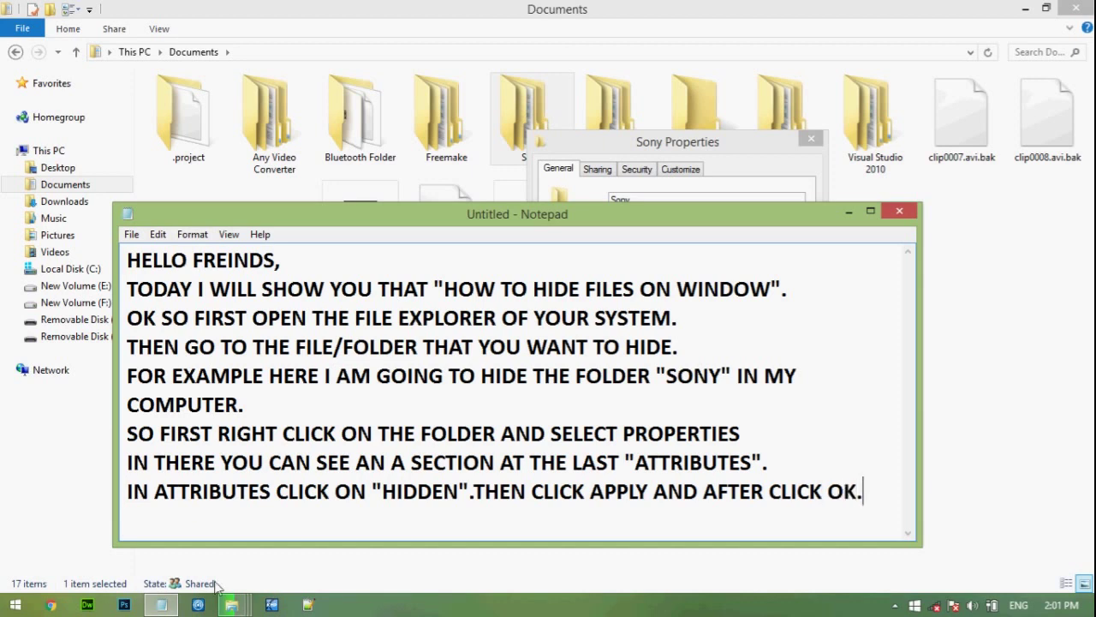
- Bring up the Sony Properties dialog and apply the Hidden attribute, opening the attribute change confirmation
mouse_move(231, 604)
left_click(486, 517)
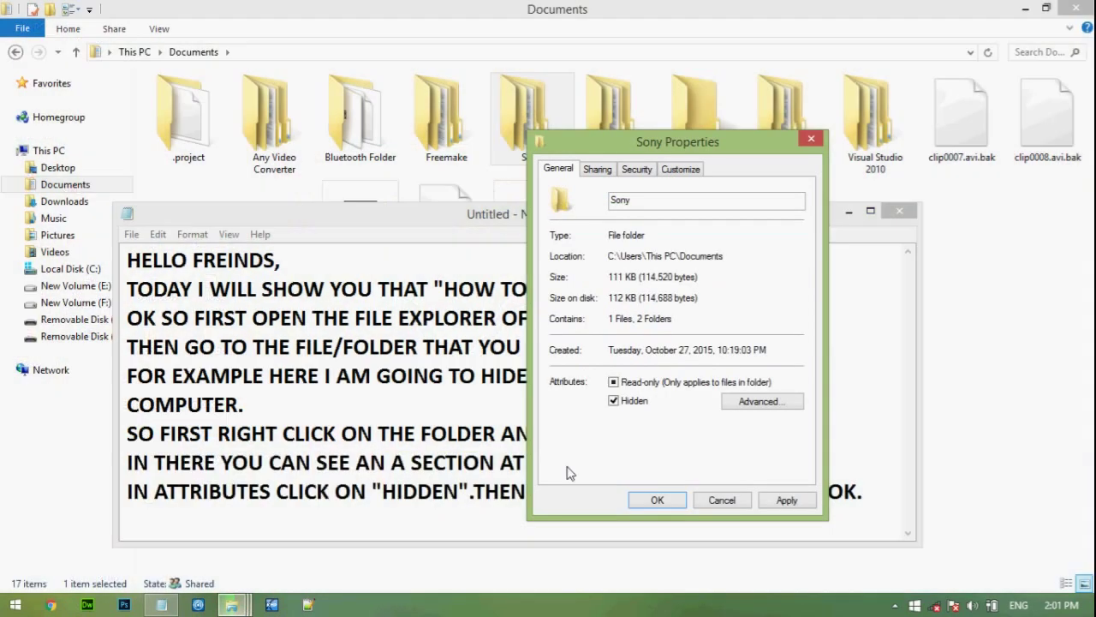
left_click(786, 500)
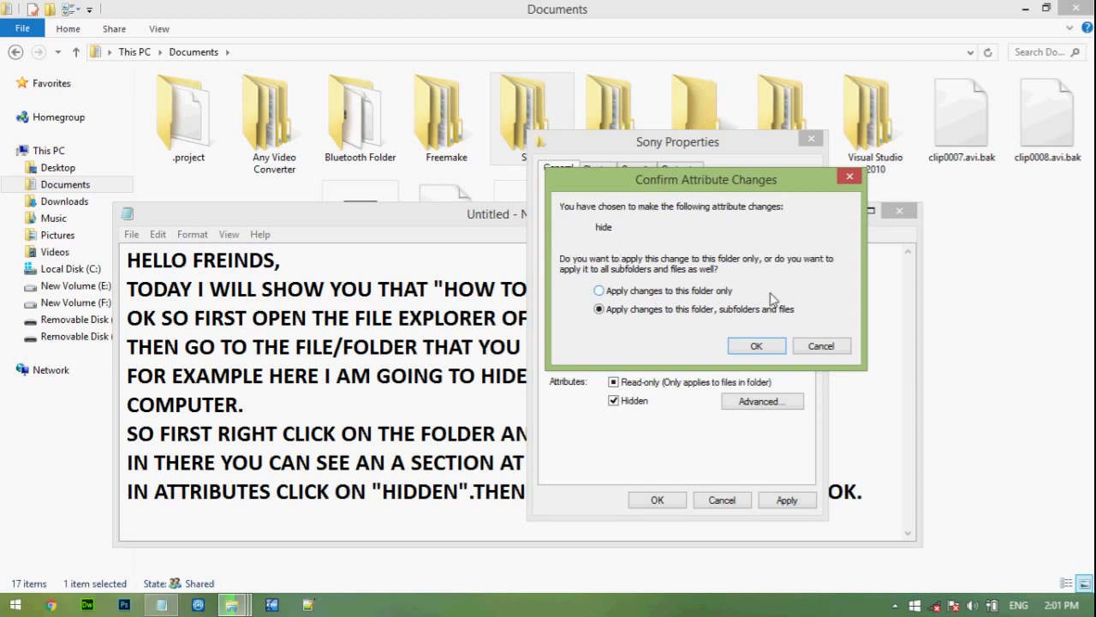
- Return to the note and write on a new line: FROM THERE THE SYSTEM WILL ASK YOU THAT
left_click(876, 501)
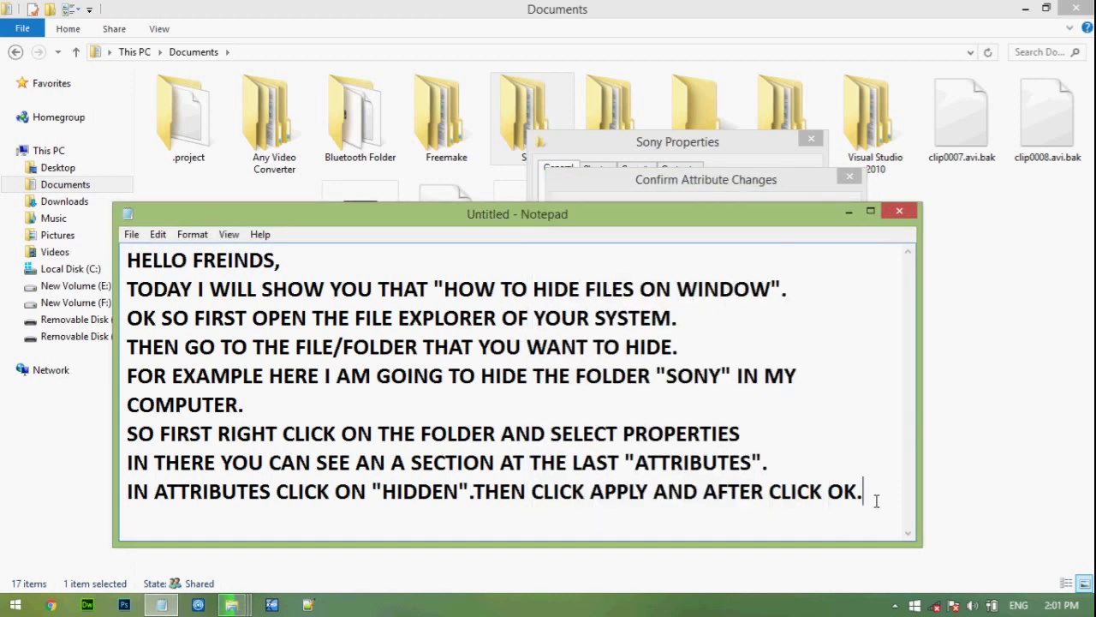
key("Return")
type("FROM THERE ")
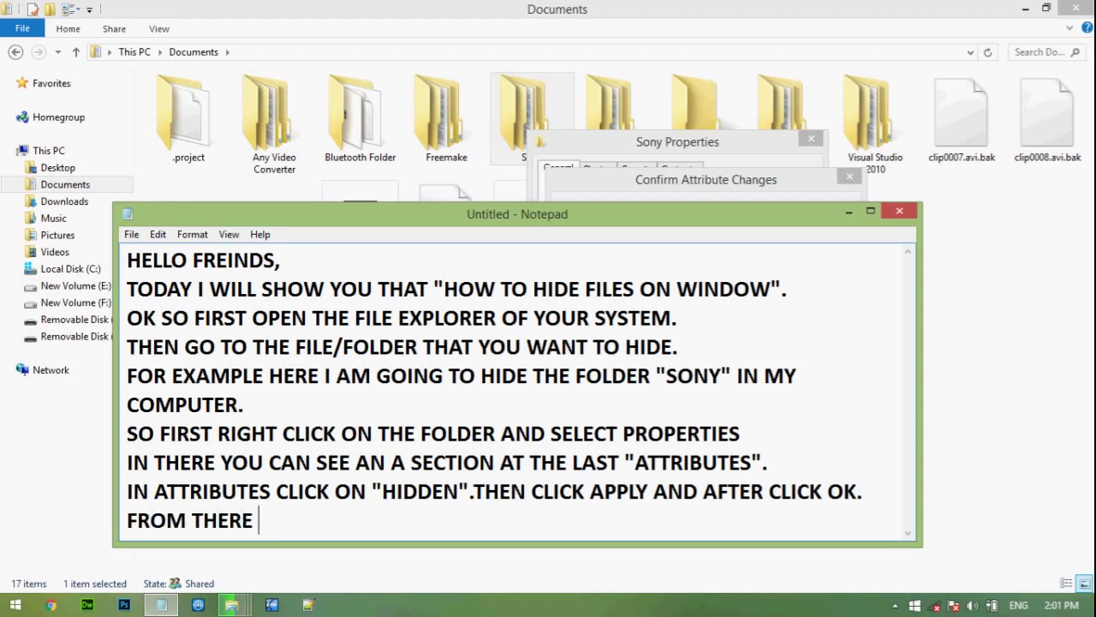
type("THE SYS")
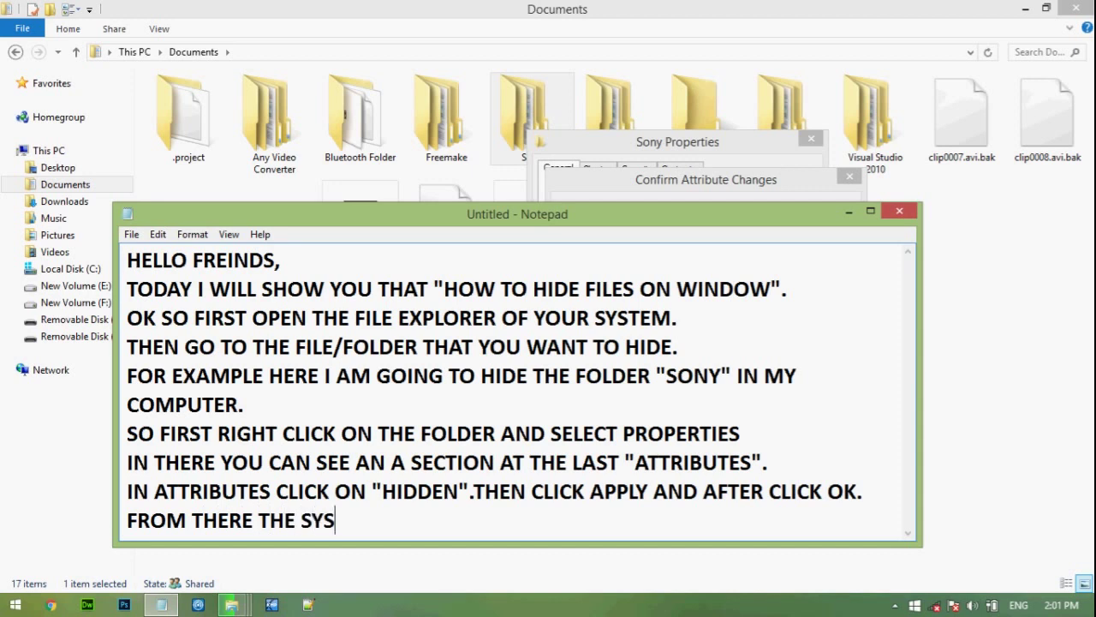
type("TEM WI")
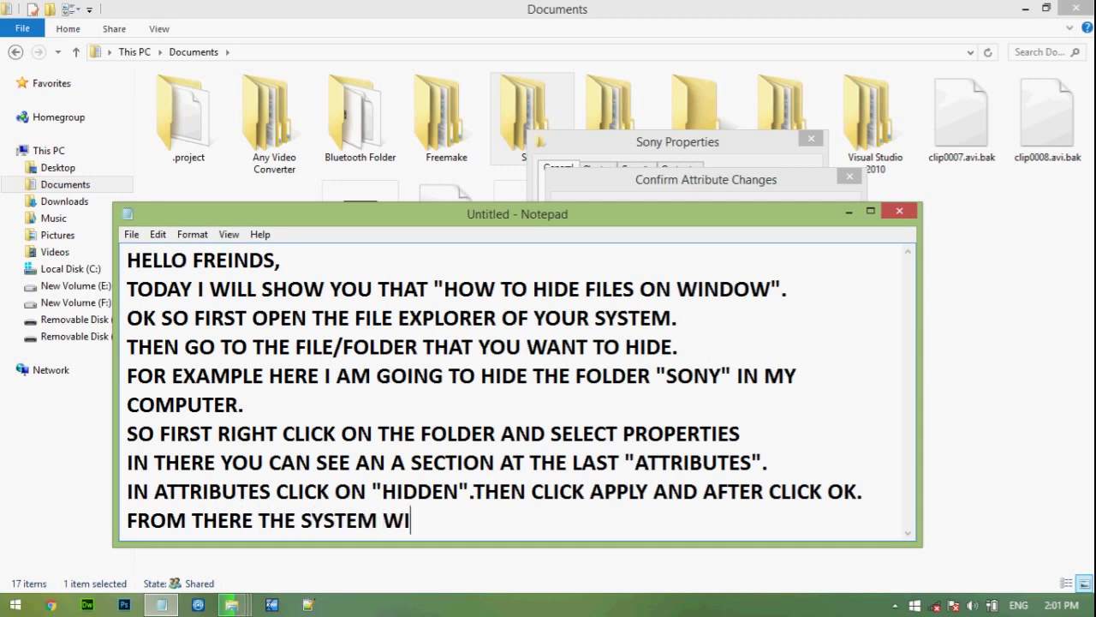
type("LL ASK Y")
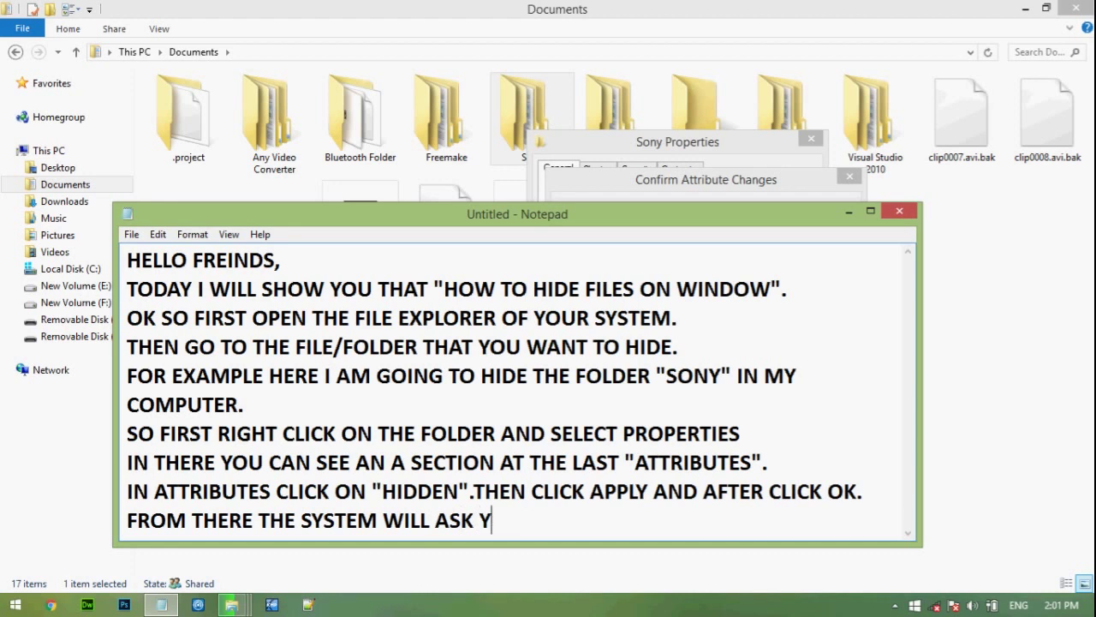
type("OU THAT ")
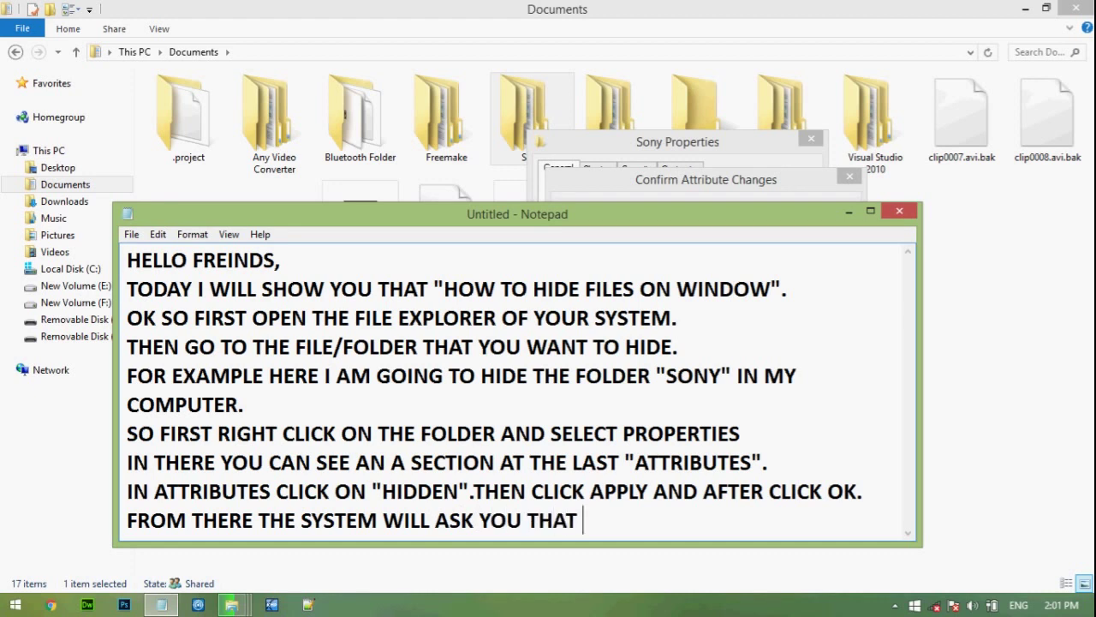
- Continue the note's last sentence with an opening quotation mark and the words: IS YOU NEED TO HIDE THE SELECTED
type("IS\"")
key("Right")
key("Right")
type("YOO")
key("BackSpace")
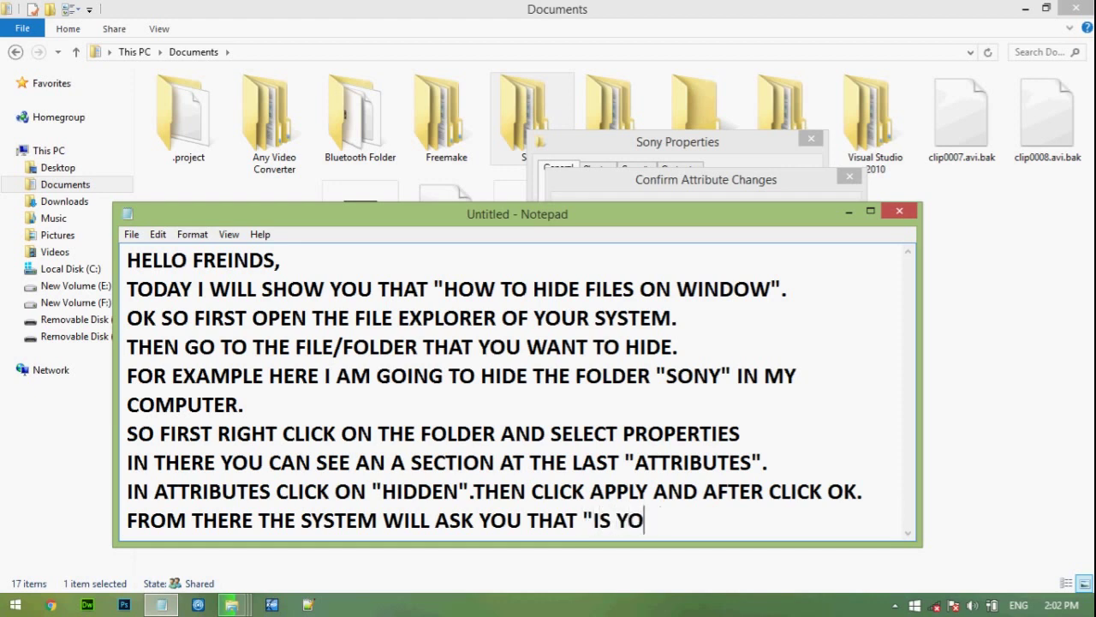
type("U NEED ")
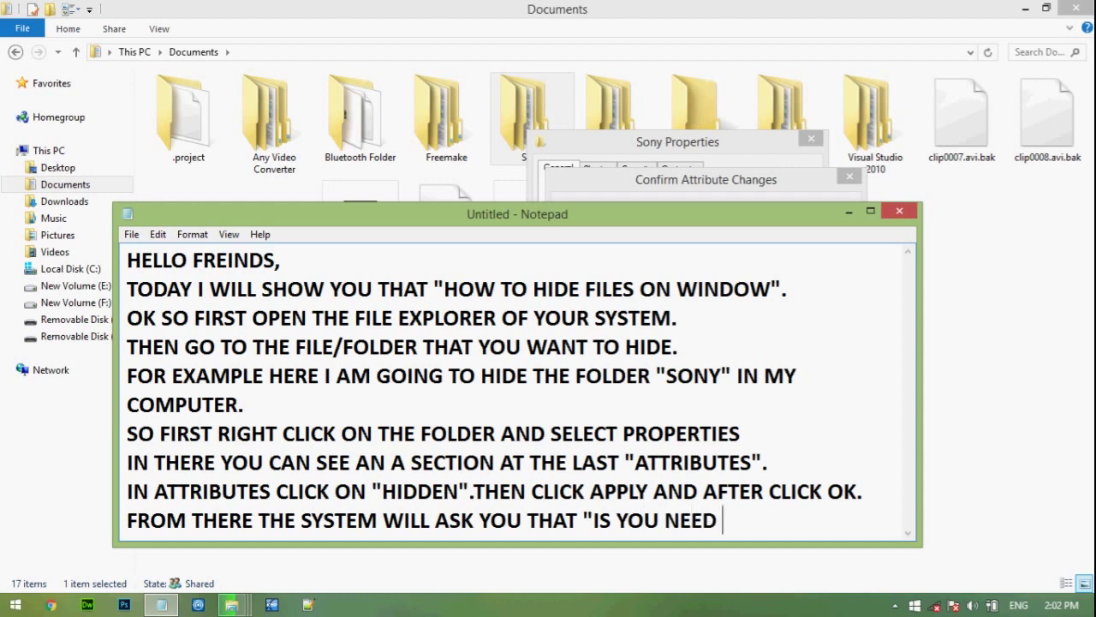
type("TO HIDE")
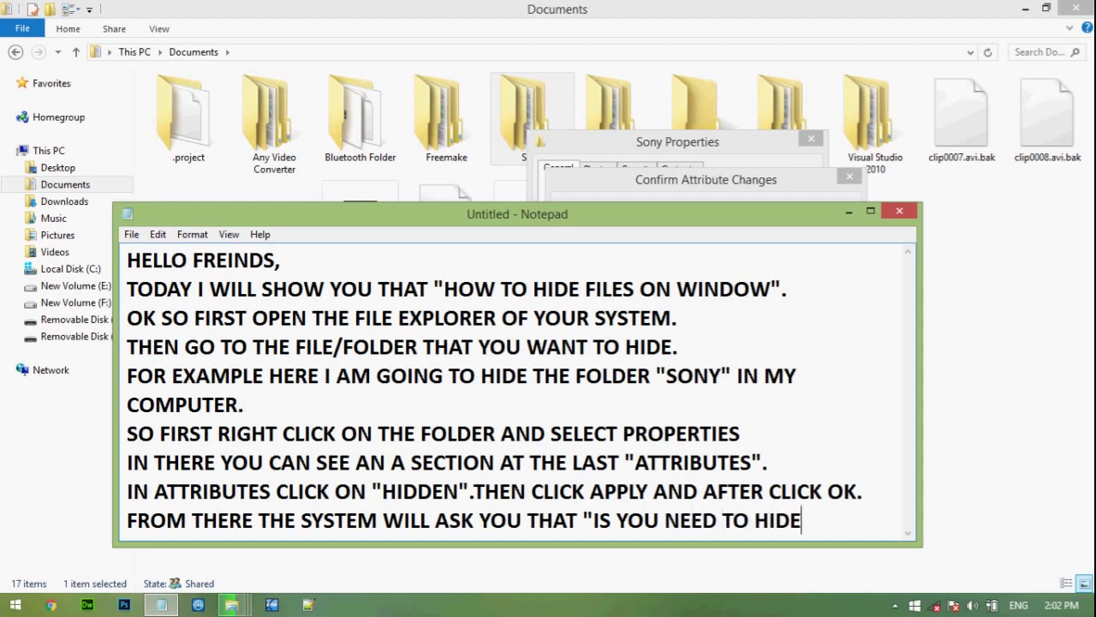
type(" THE SELE")
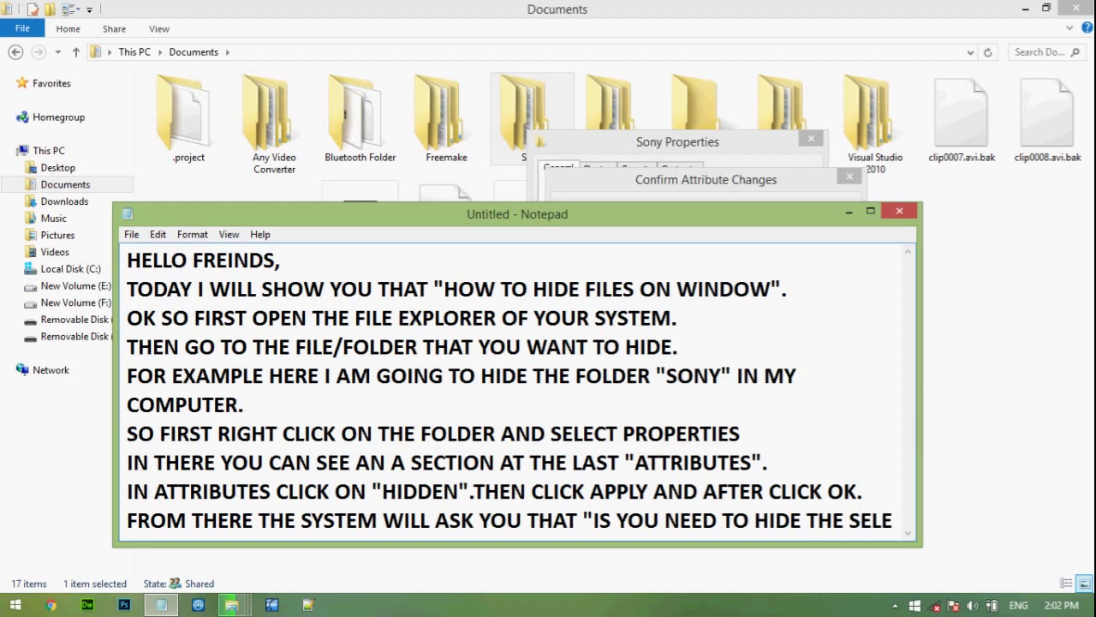
type("CTED")
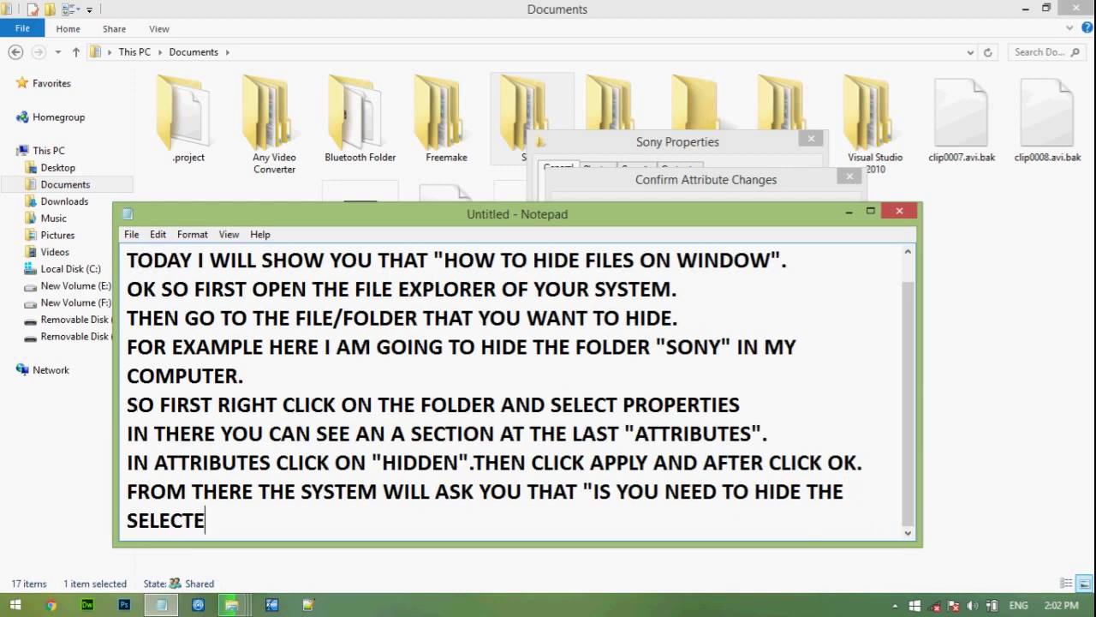
- Remove the opening quotation mark before IS YOU NEED in the note's last sentence
key("Left")
key("Left")
key("Left")
key("Left")
key("Left")
key("Left")
key("Left")
key("Left")
key("Left")
key("Left")
key("Left")
key("Left")
key("Left")
key("Left")
key("Left")
key("Left")
key("Left")
key("Left")
key("Left")
key("Left")
key("Left")
key("Left")
key("Left")
key("Left")
key("BackSpace")
- Continue at the end of the note with: FOLDER AND SUB FOLDER
key("ctrl+End")
type("F")
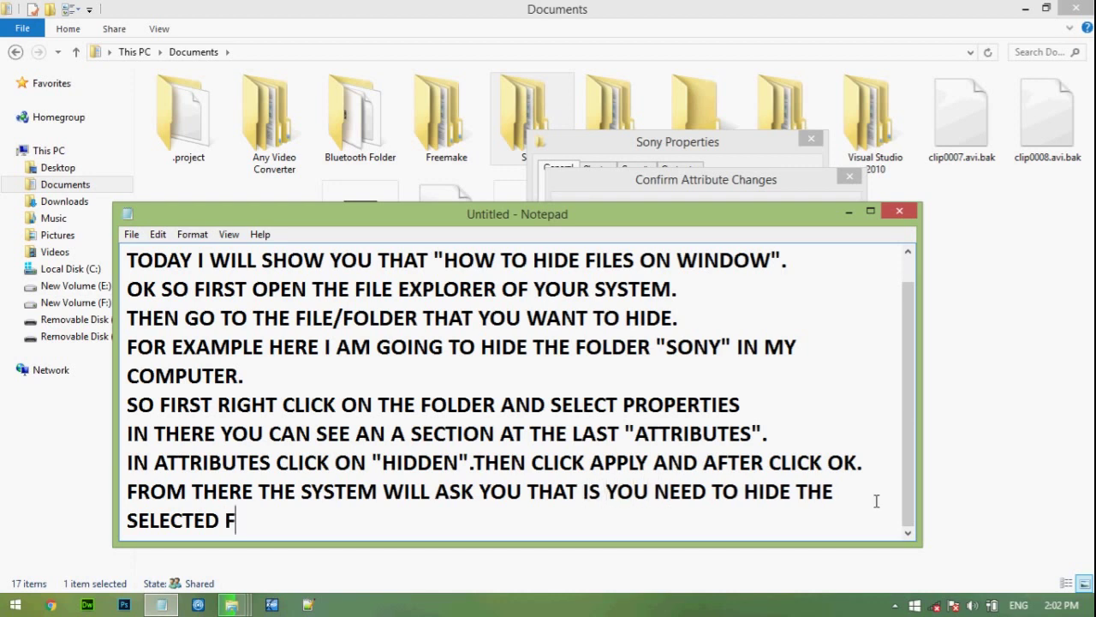
type("OLDER")
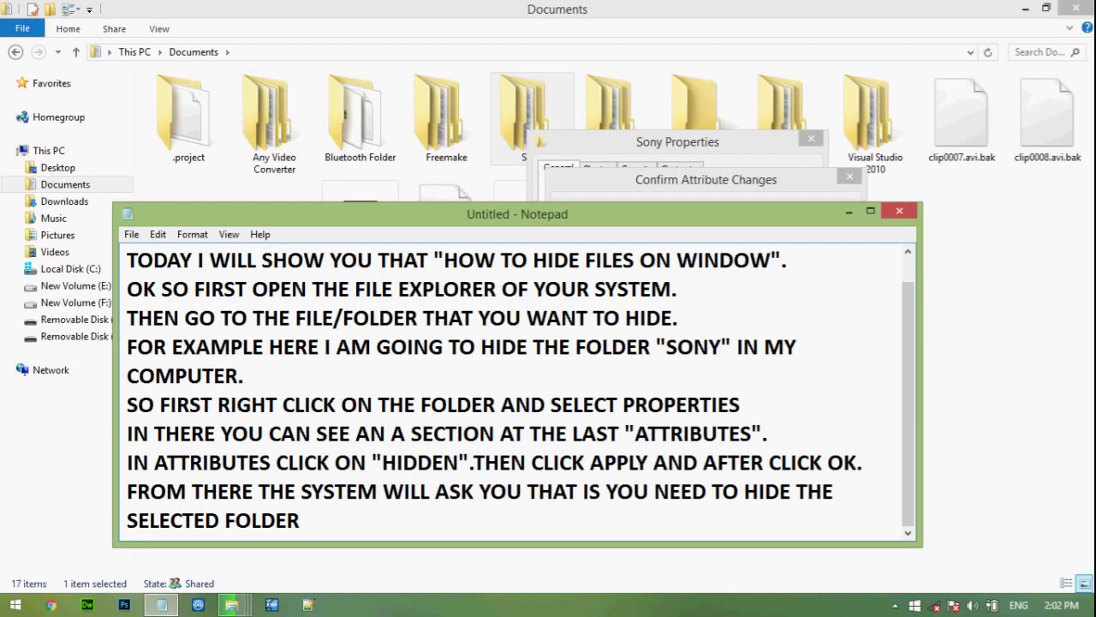
type("AND SU")
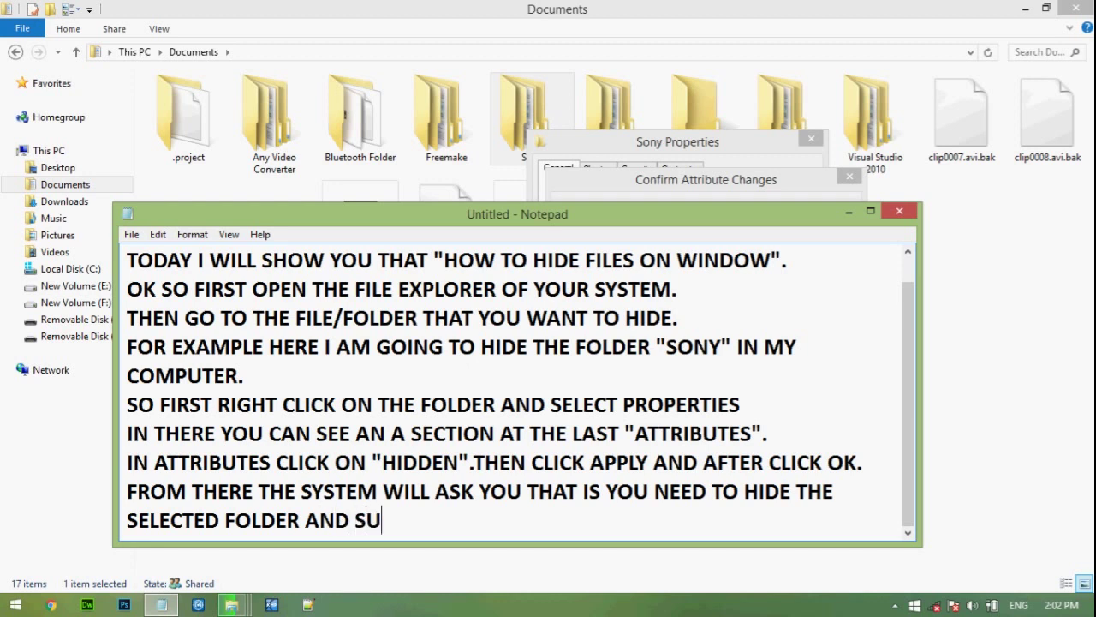
type("B FOLD")
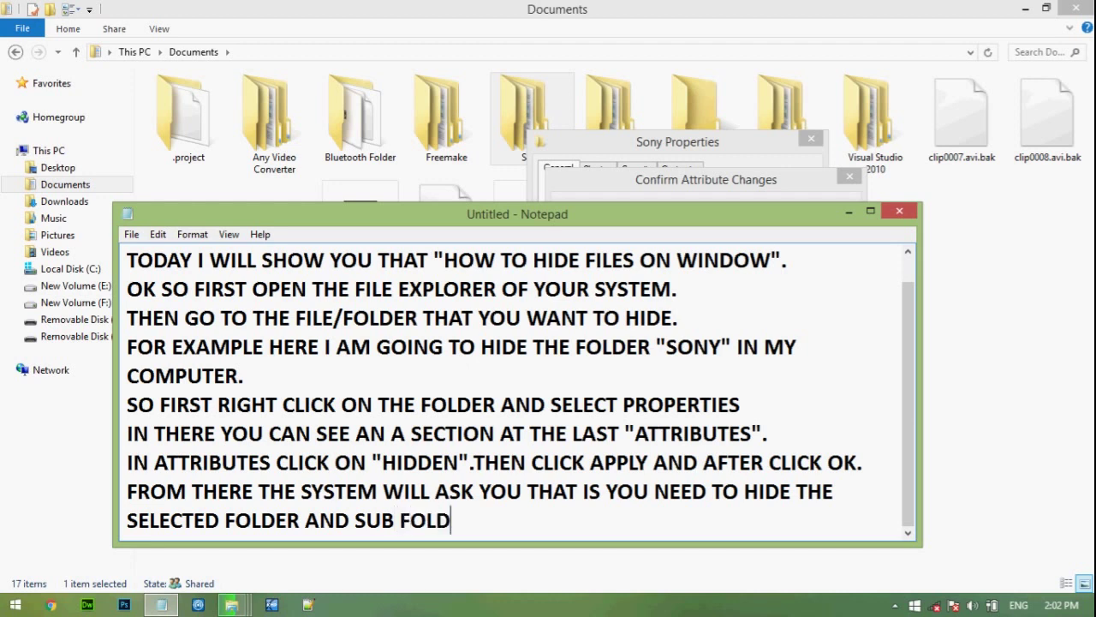
type("ER")
- Extend the note's last sentence with: AND WILL ASK IS YOU NEED TO HIDE THE SELECT FOLDER ONY
type("AND WIL")
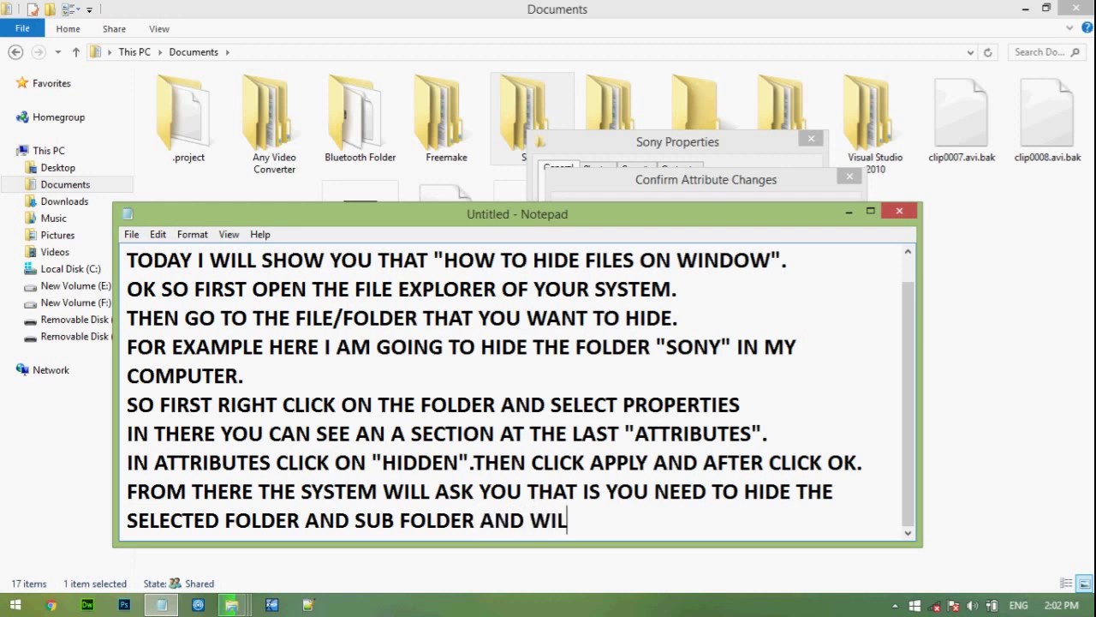
type("L ASK IS YO")
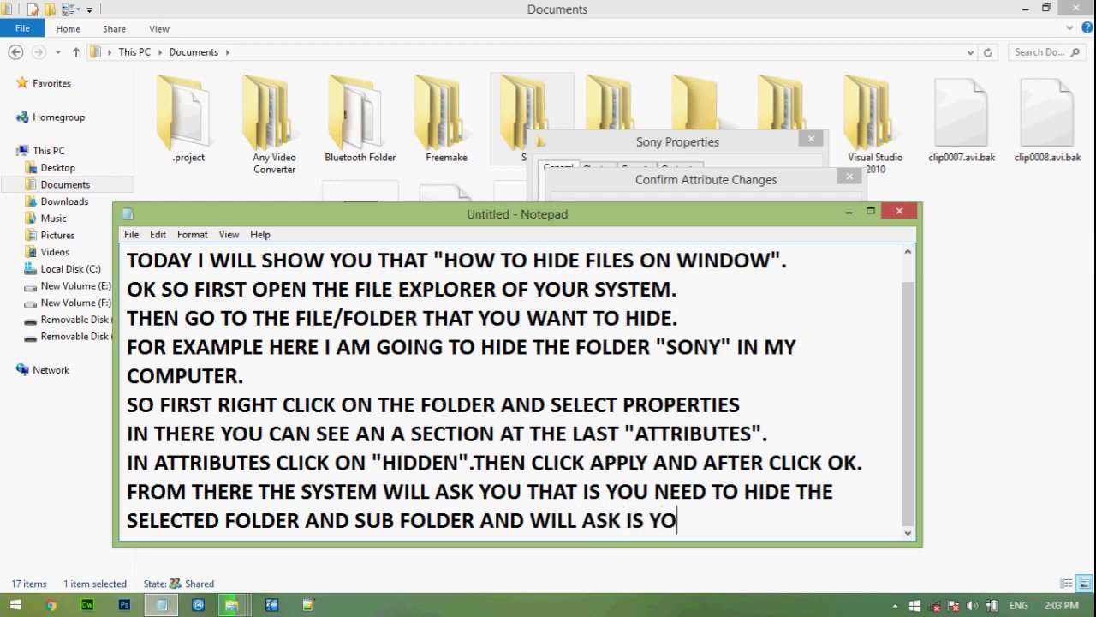
type("U NEED")
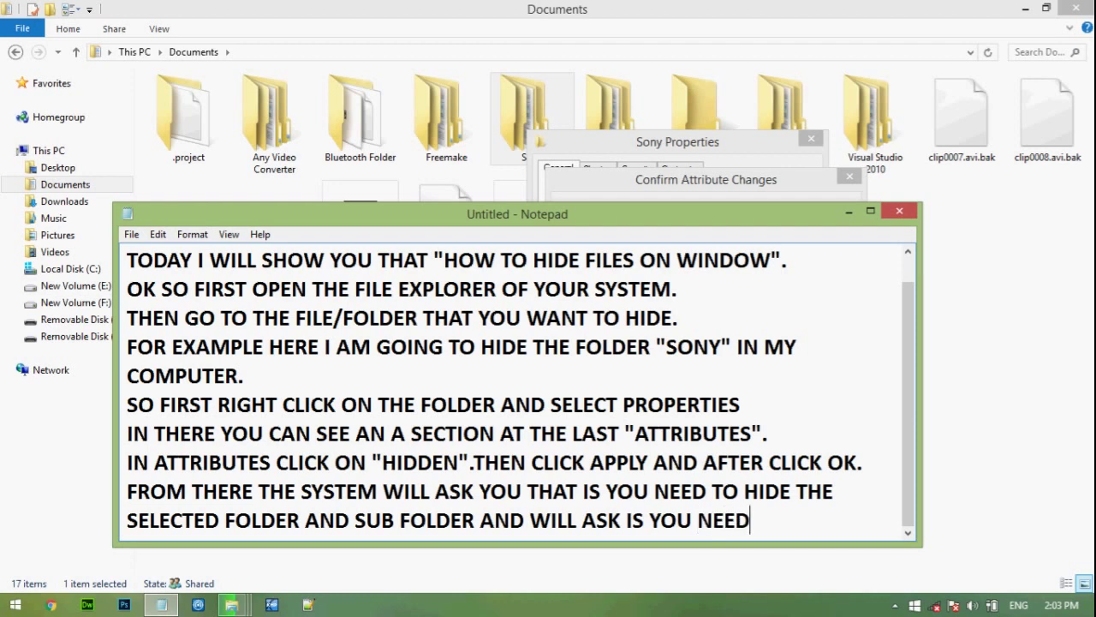
type(" TO ASK")
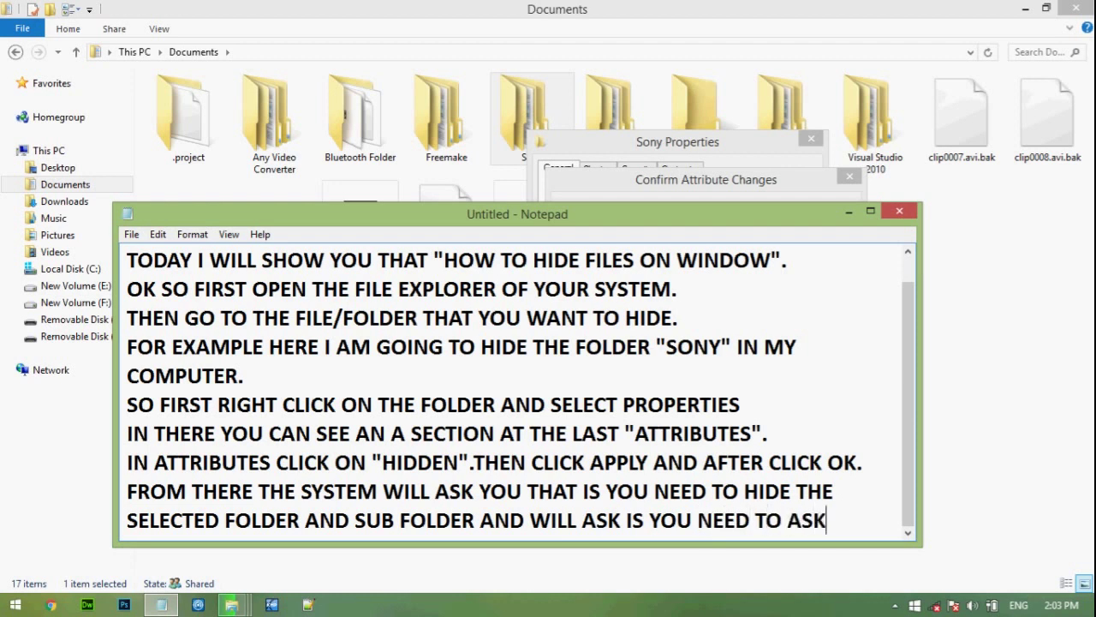
key("BackSpace")
key("BackSpace")
key("BackSpace")
type("HIDE THE SE")
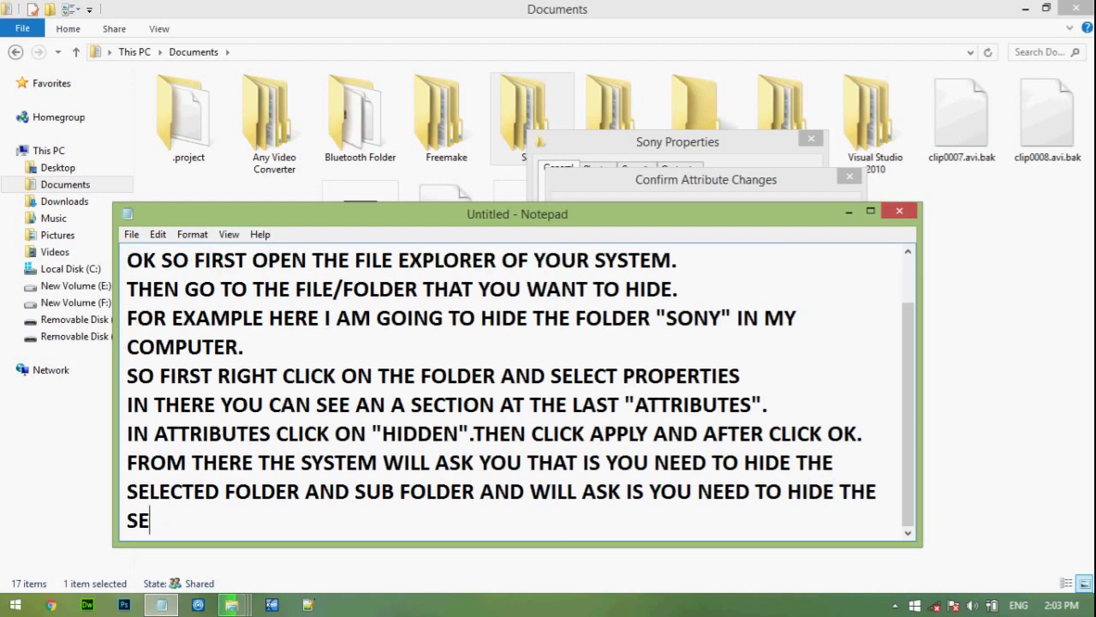
type("LECT")
type("FOLDE")
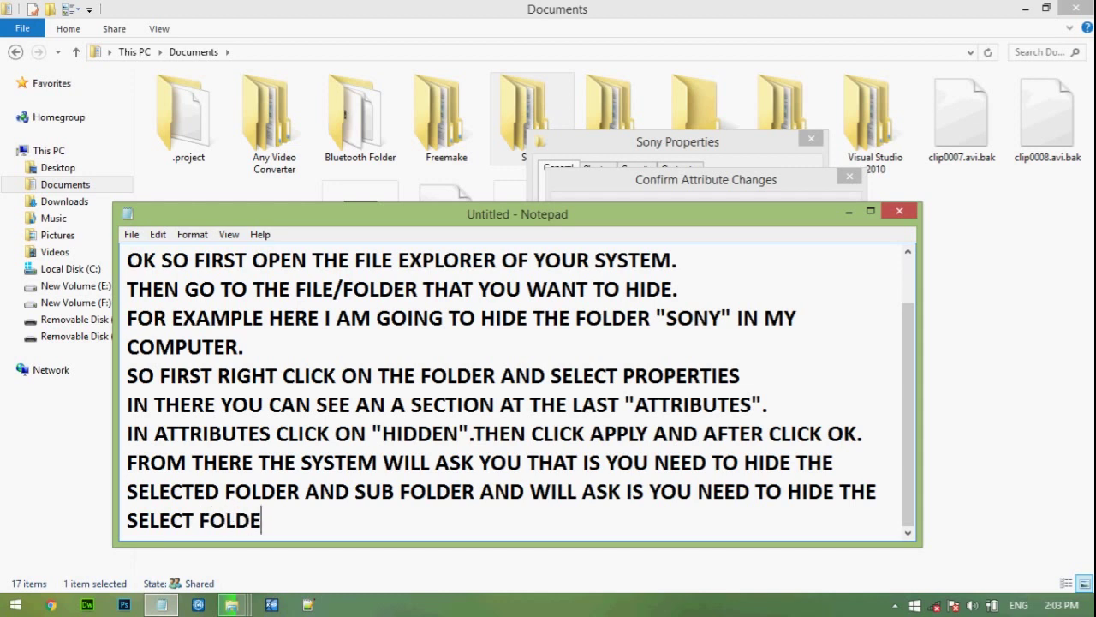
type("R ONY")
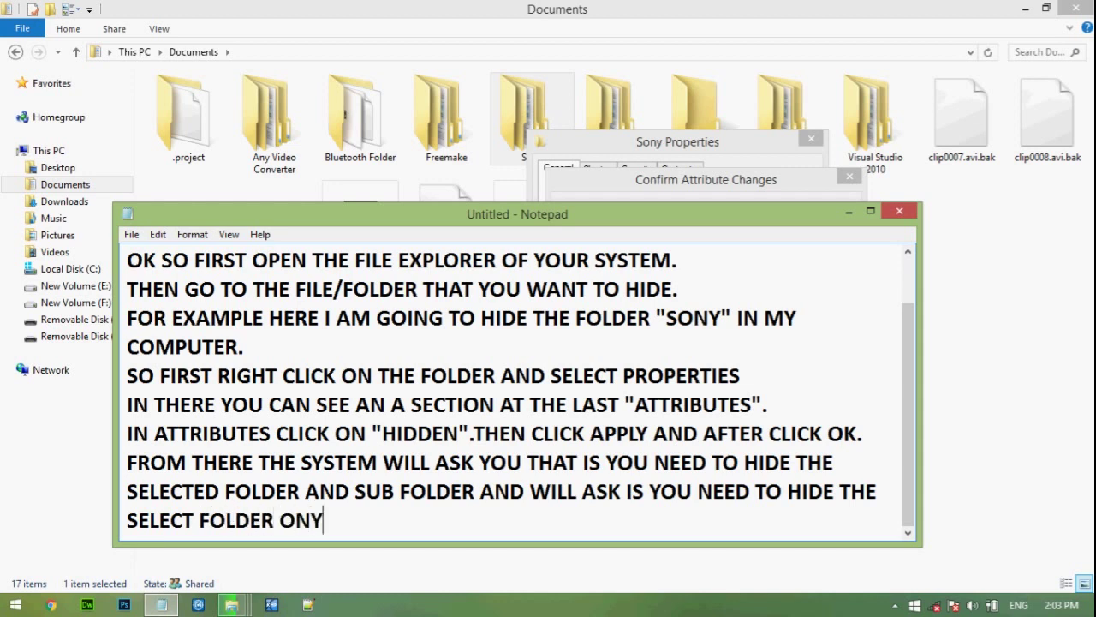
- End that sentence with a period and add to the note: CHOSE WHICH YOU WANT
type(". CHOS")
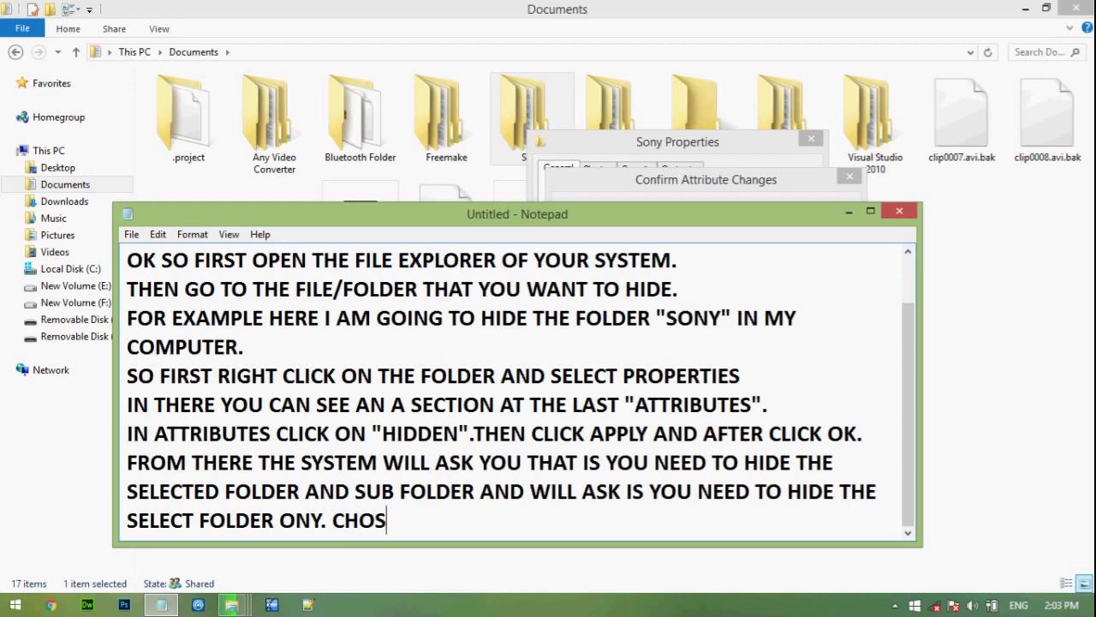
type("E WHICH ")
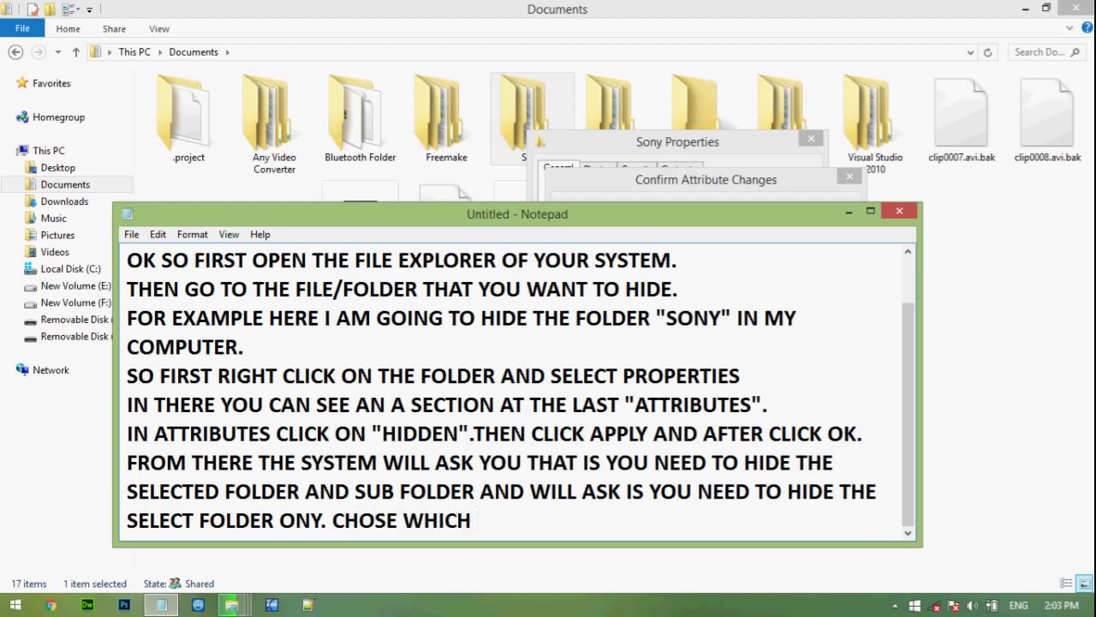
type("YOU WANT")
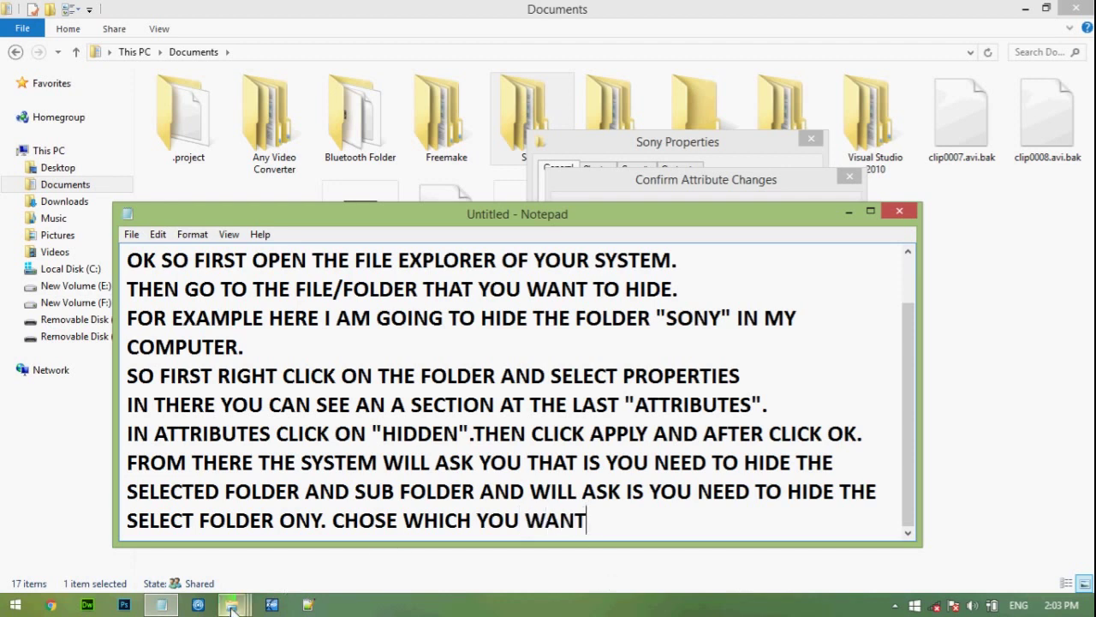
- Continue at the end of the note with: . HERE I AM GOING TO HIDE THE SELETED FOLDER ONLY. SO I
mouse_move(231, 608)
left_click(435, 538)
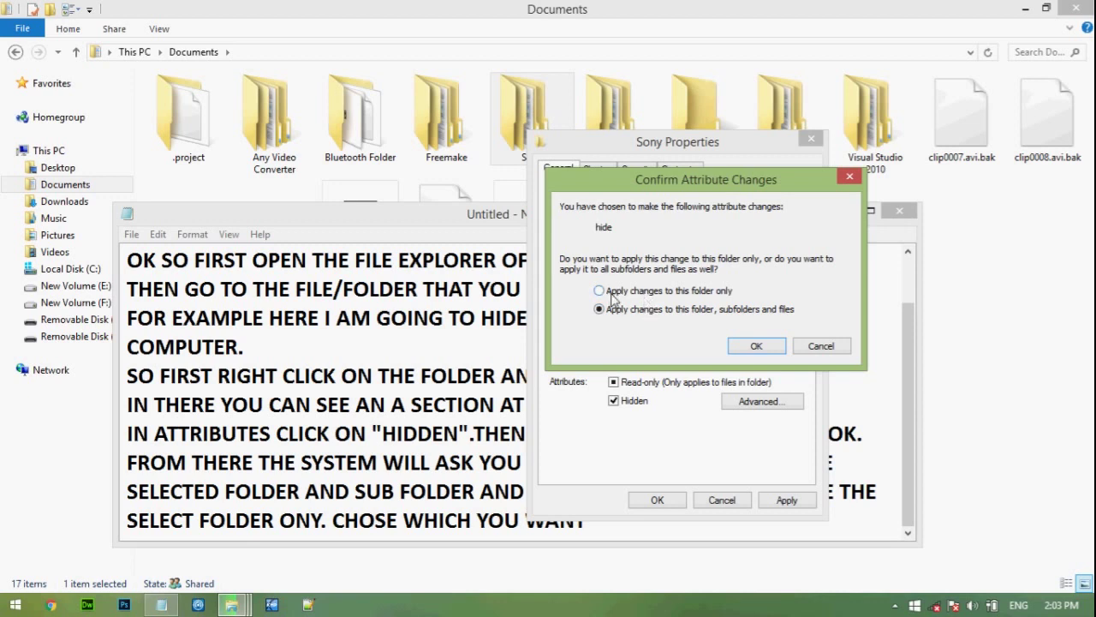
left_click(655, 532)
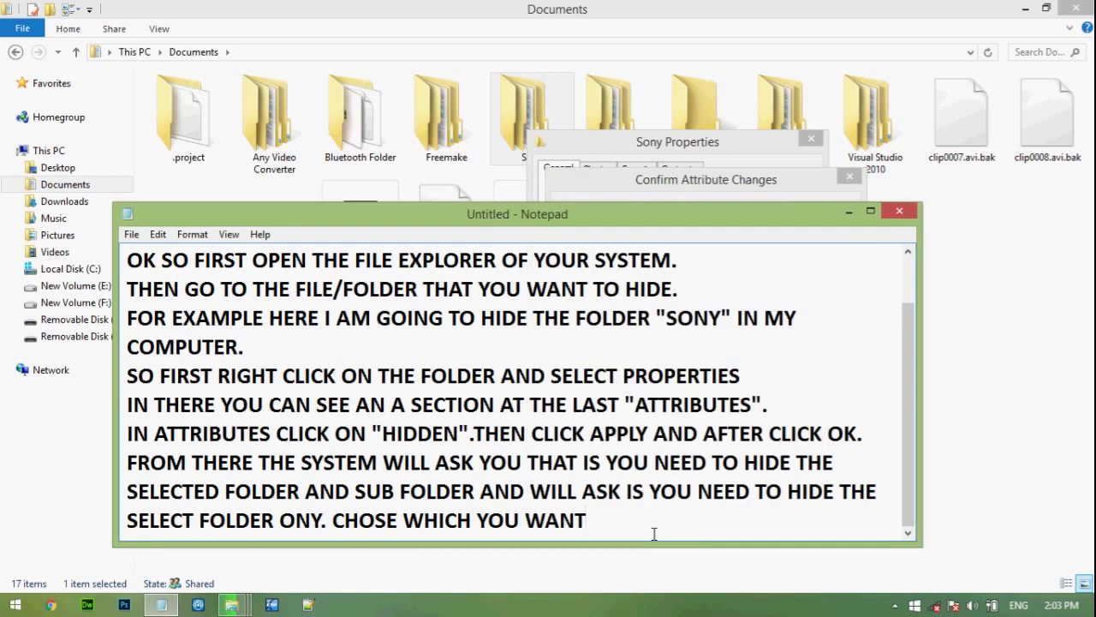
type(". HERE I AM GOIN")
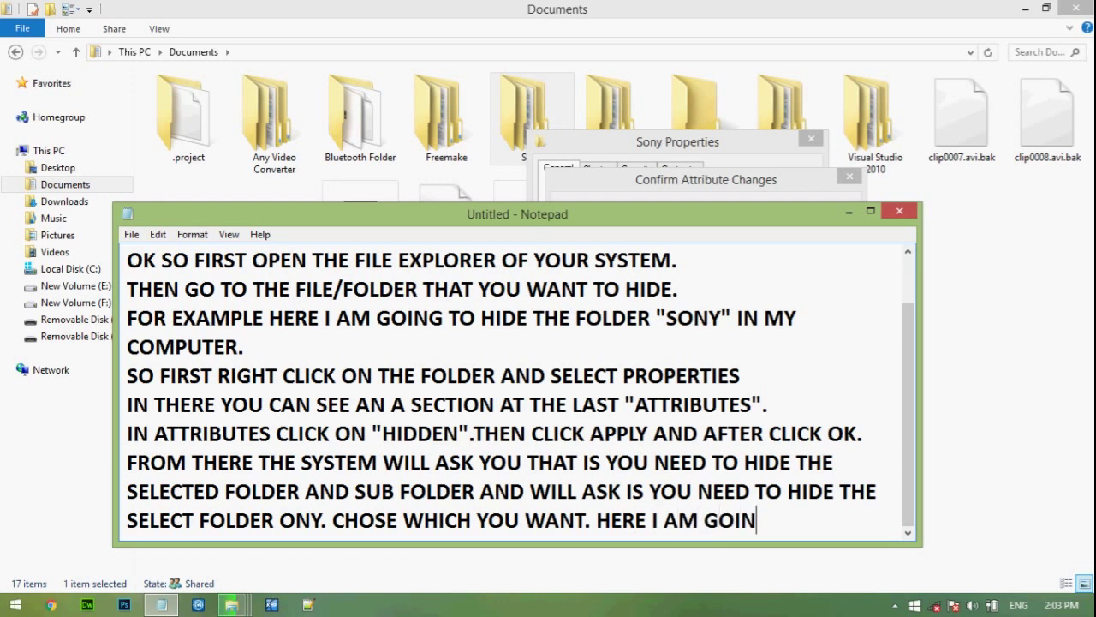
type("G TO HID")
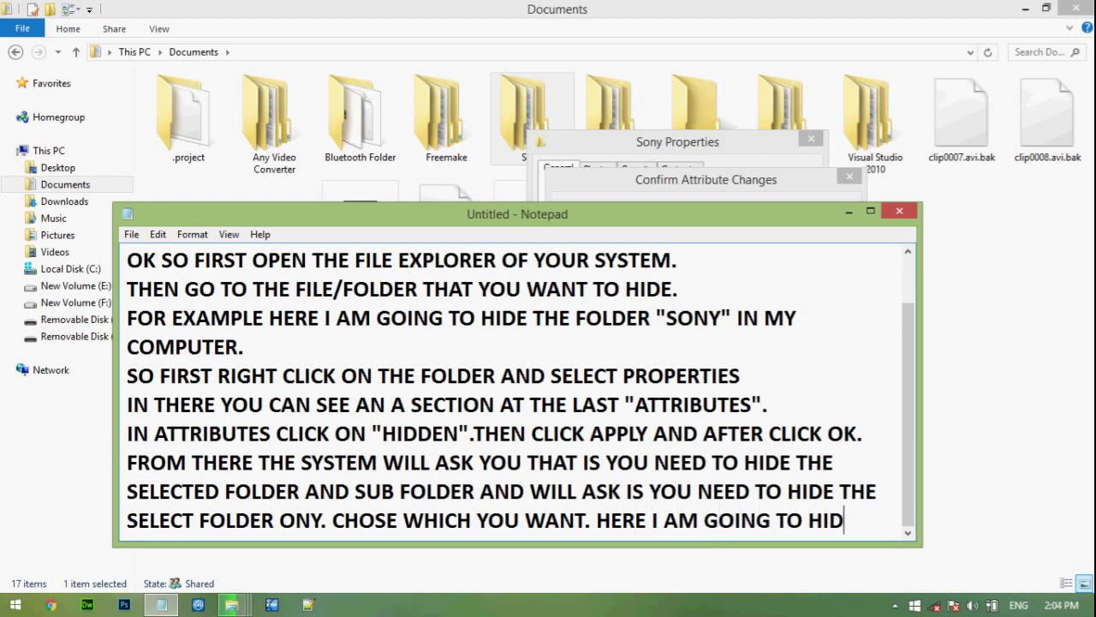
type("E THE ")
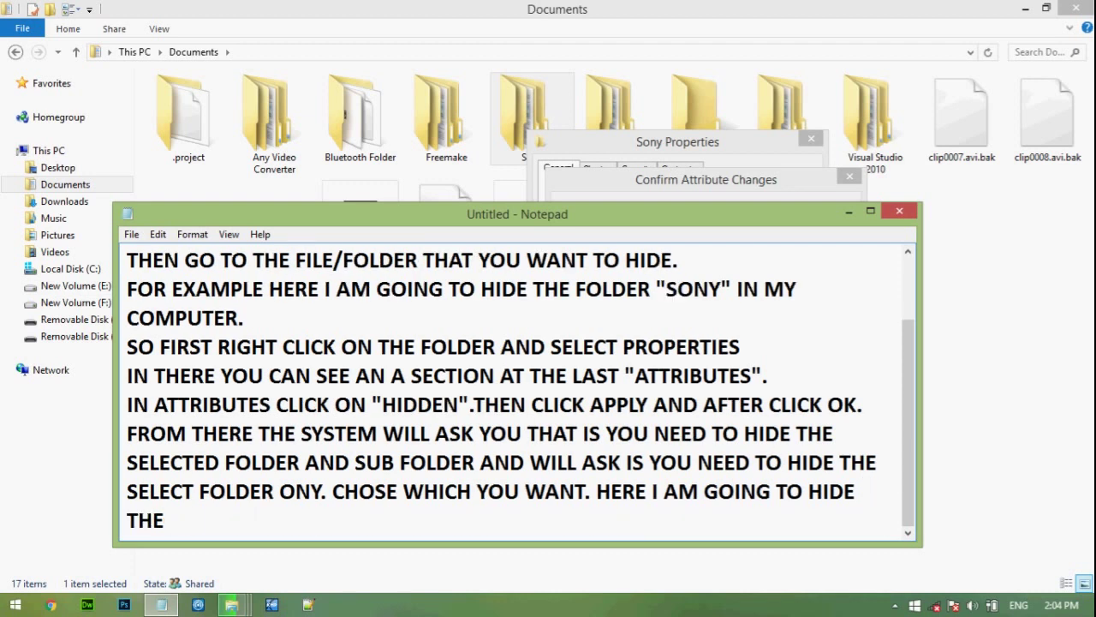
type("SELET")
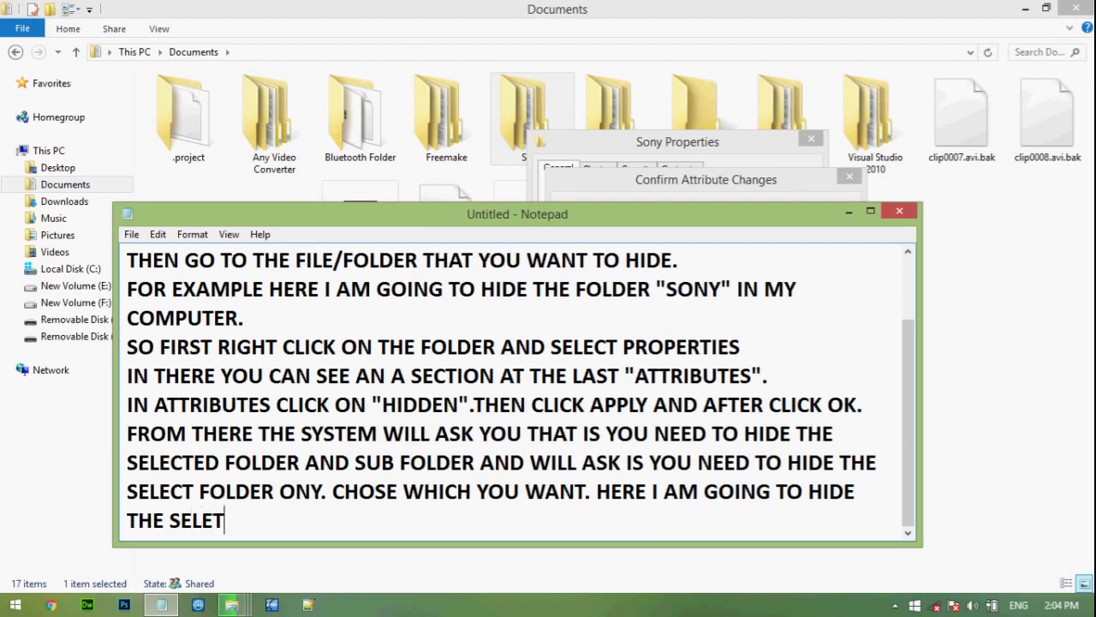
type("ED FO")
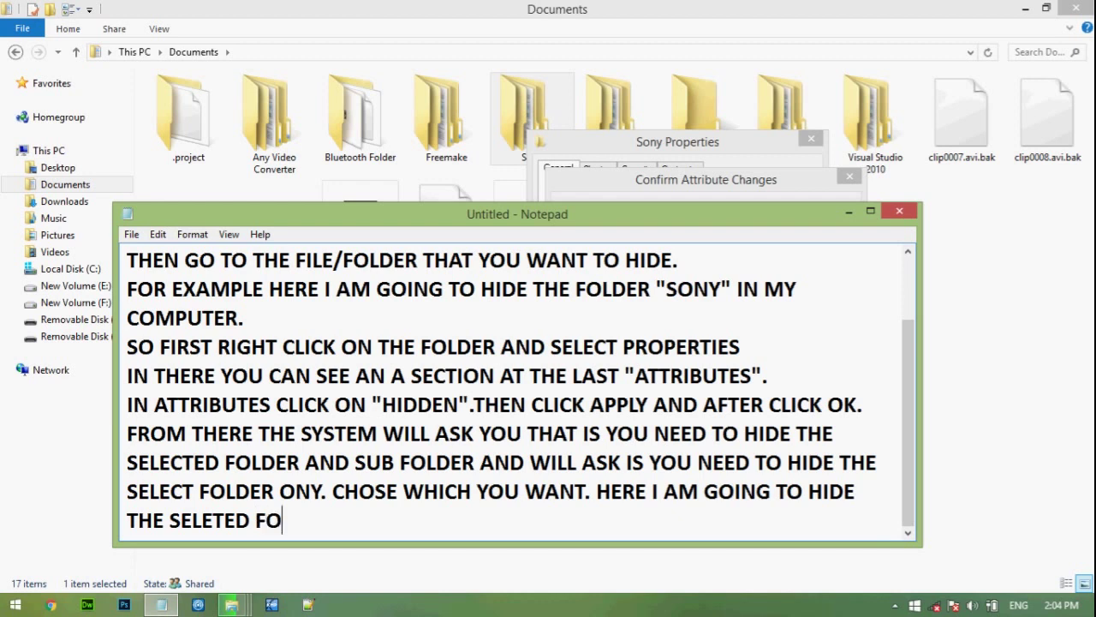
type("LDER ON")
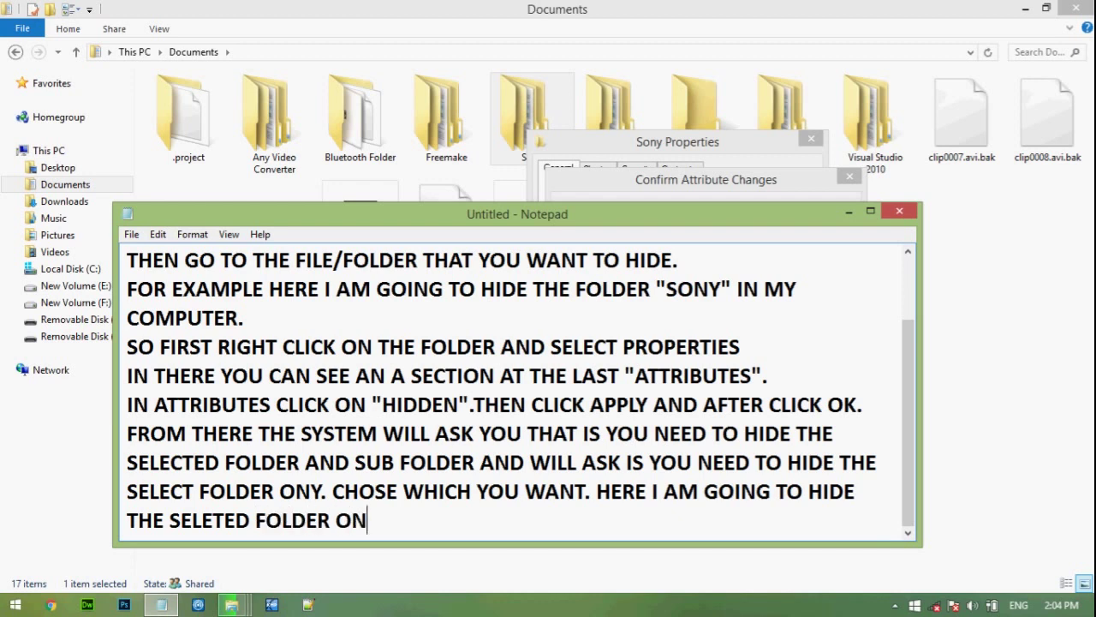
type("LY. SO I ")
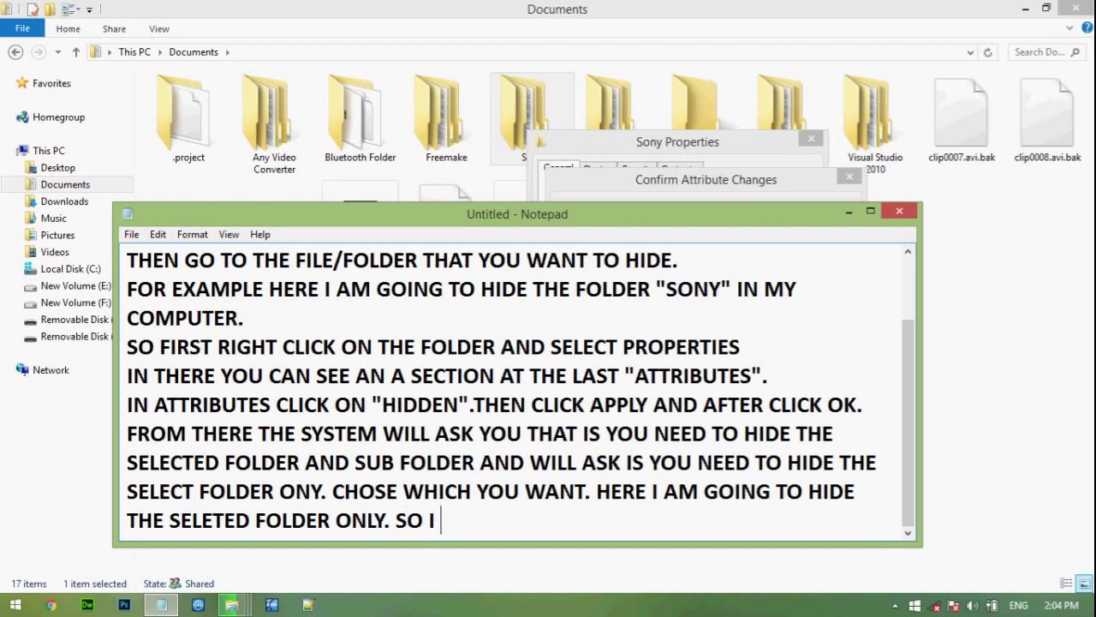
- Extend the note's last sentence with: CHOSE CORRESPONDING OPTION
type("CHOSE ")
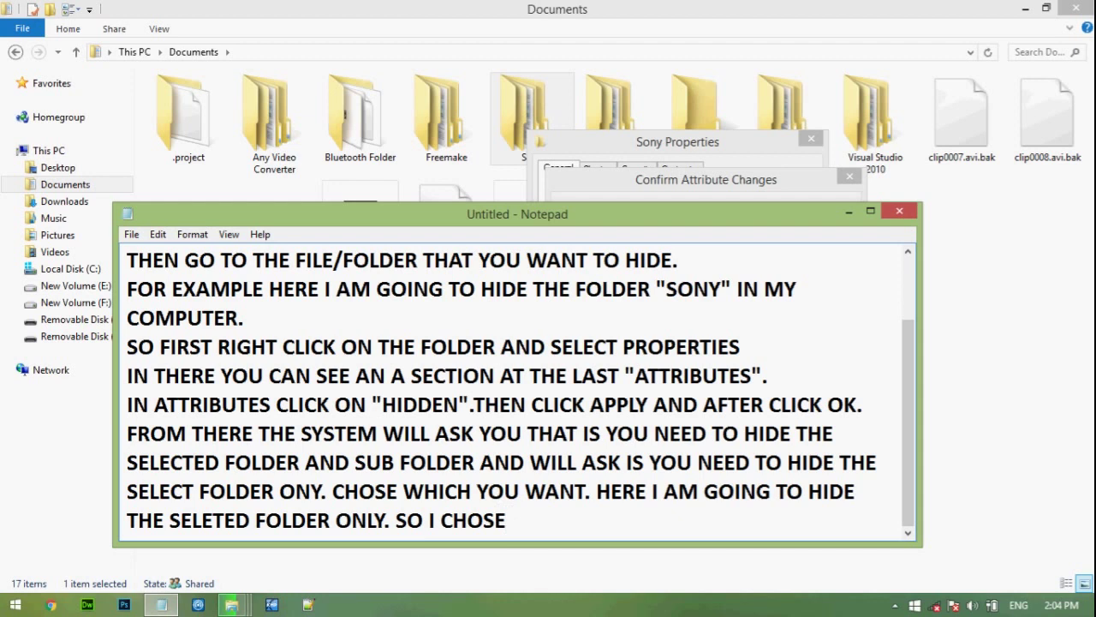
type("CORREC")
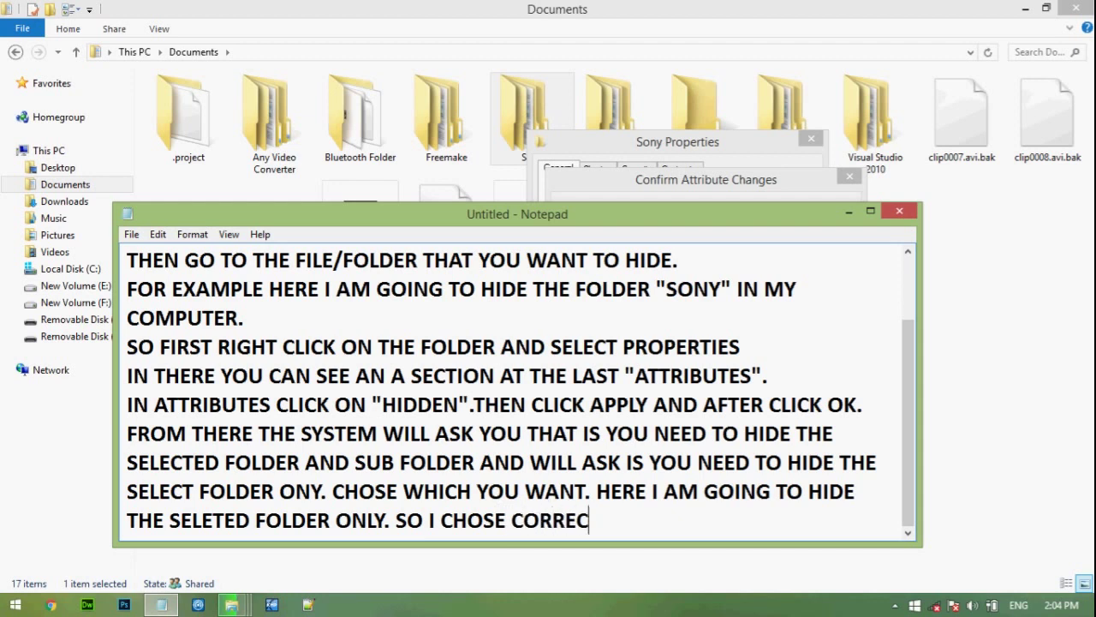
key("BackSpace")
type("S")
type("PONDI")
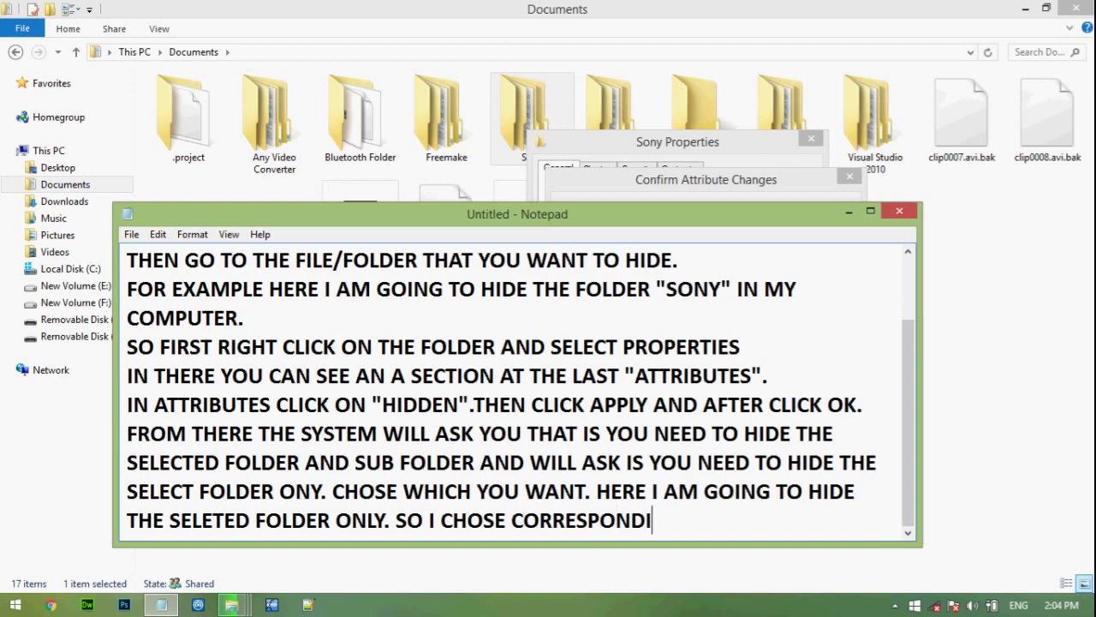
type("NG OPTION")
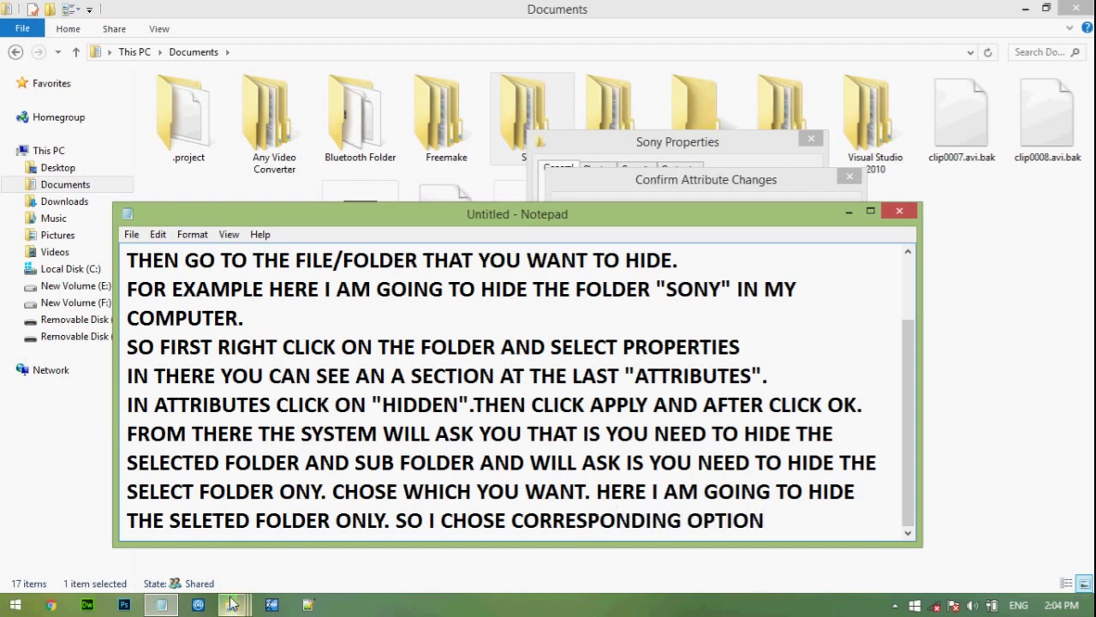
- Return to the Sony folder's attribute confirmation and apply the hide change to this folder only
mouse_move(232, 604)
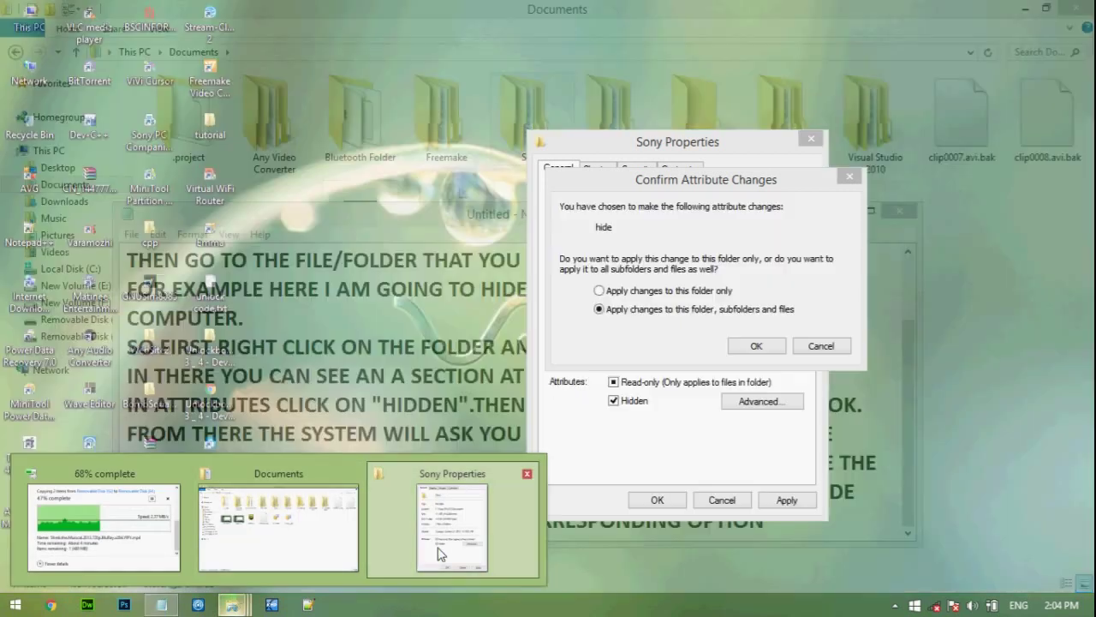
left_click(453, 522)
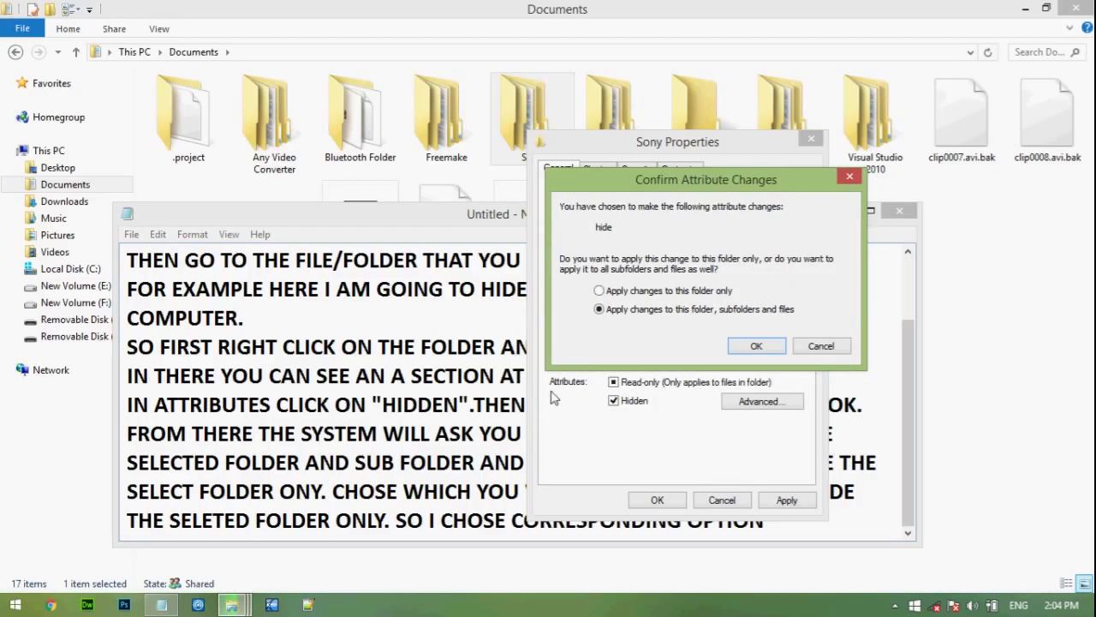
left_click(602, 292)
left_click(760, 347)
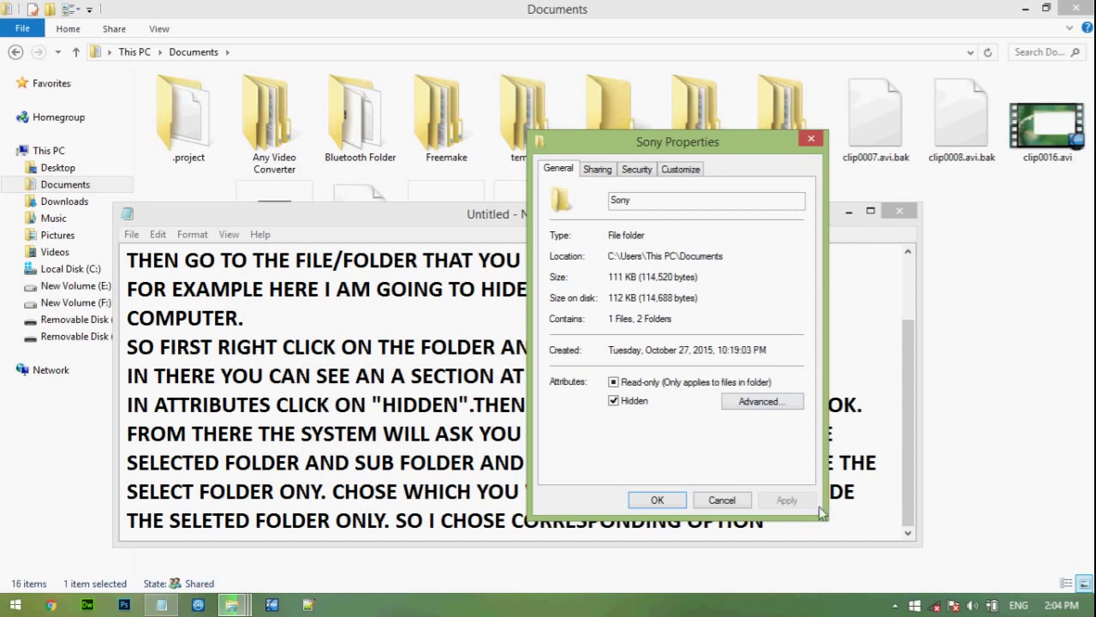
- Back in Notepad, add the option's name to the end of the note: "APPLY CHANGES TO THE FOLDER)
left_click(845, 516)
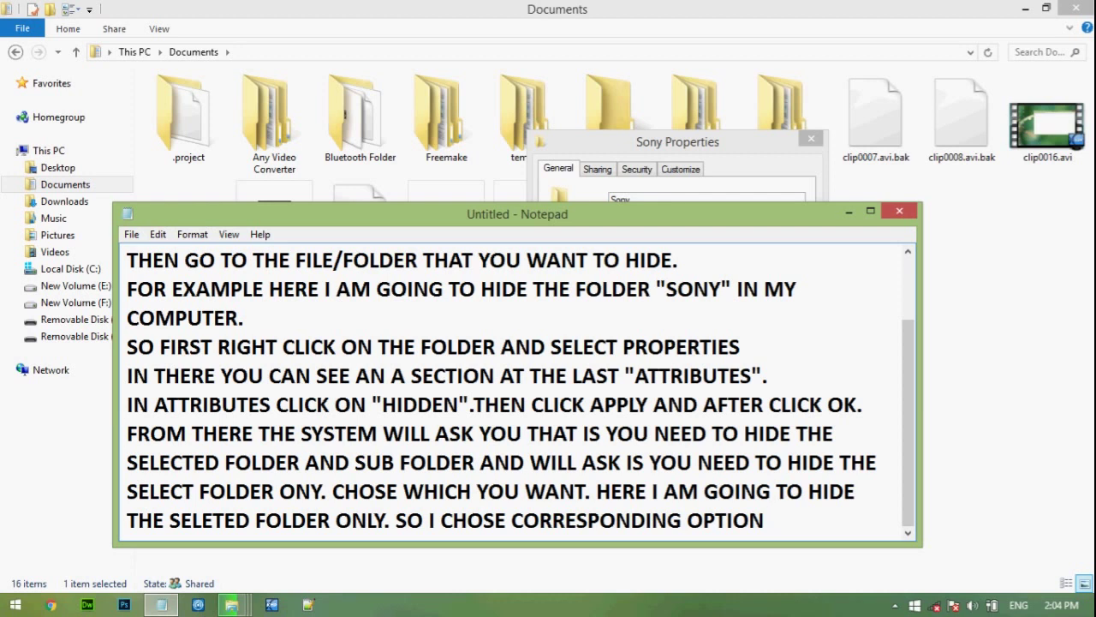
type("APP")
key("Left")
key("Left")
key("Left")
type("\"")
key("Right")
key("Right")
key("Right")
type("LY ")
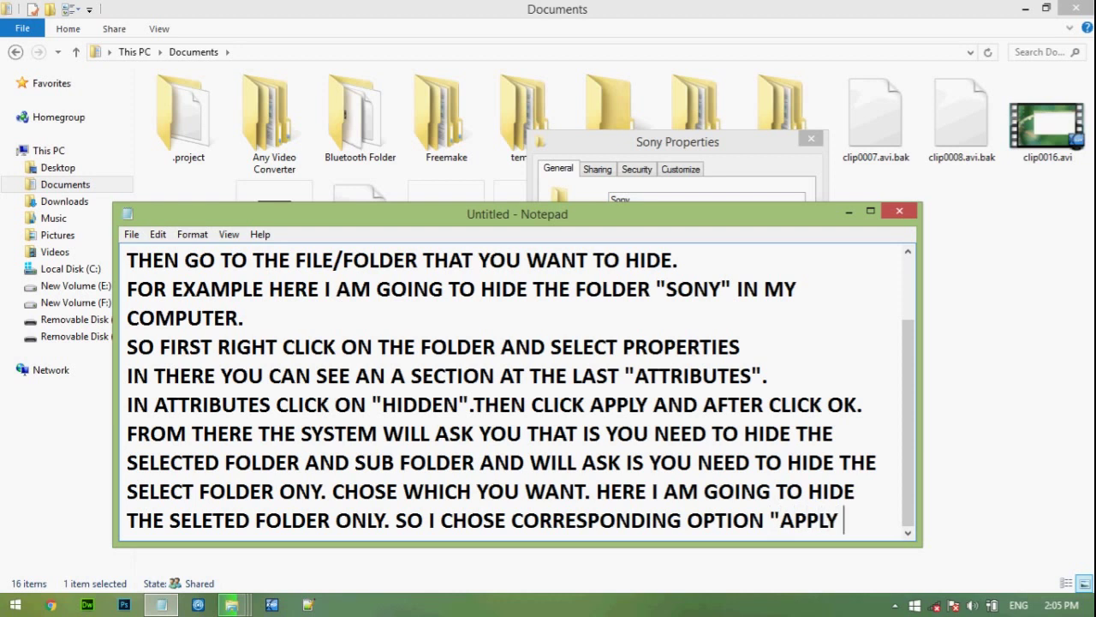
type("CHANGES")
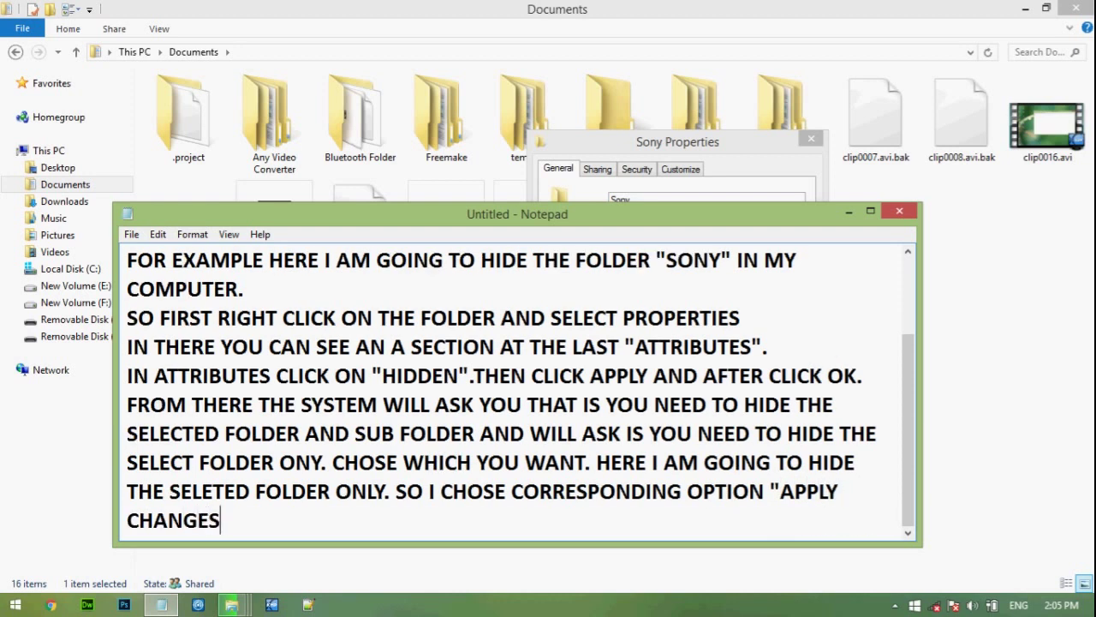
type(" TO THE ")
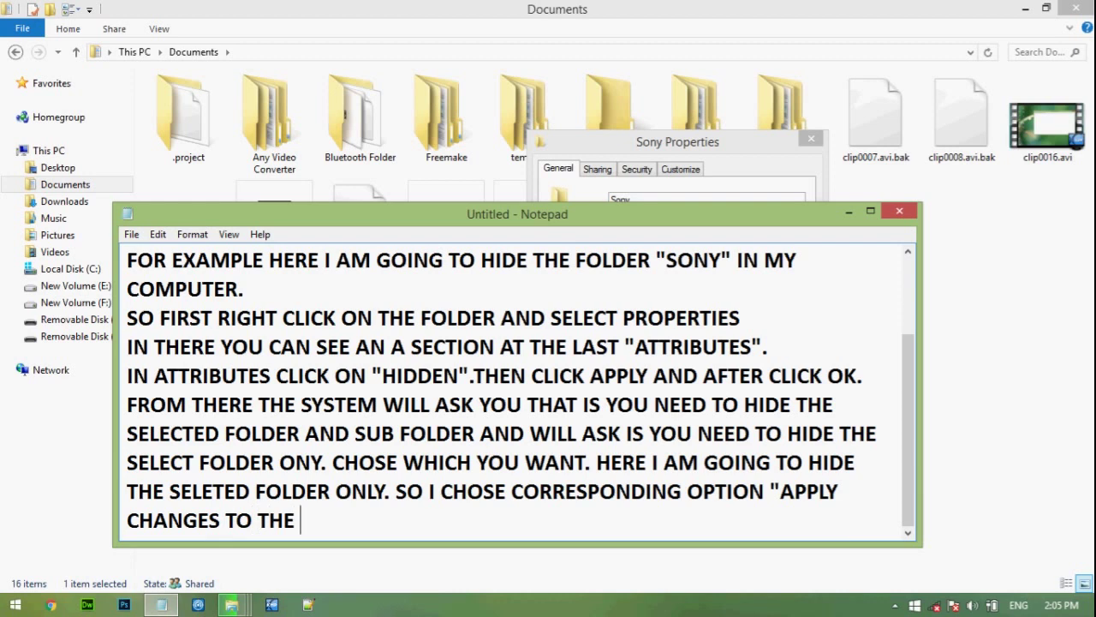
type("FOLD")
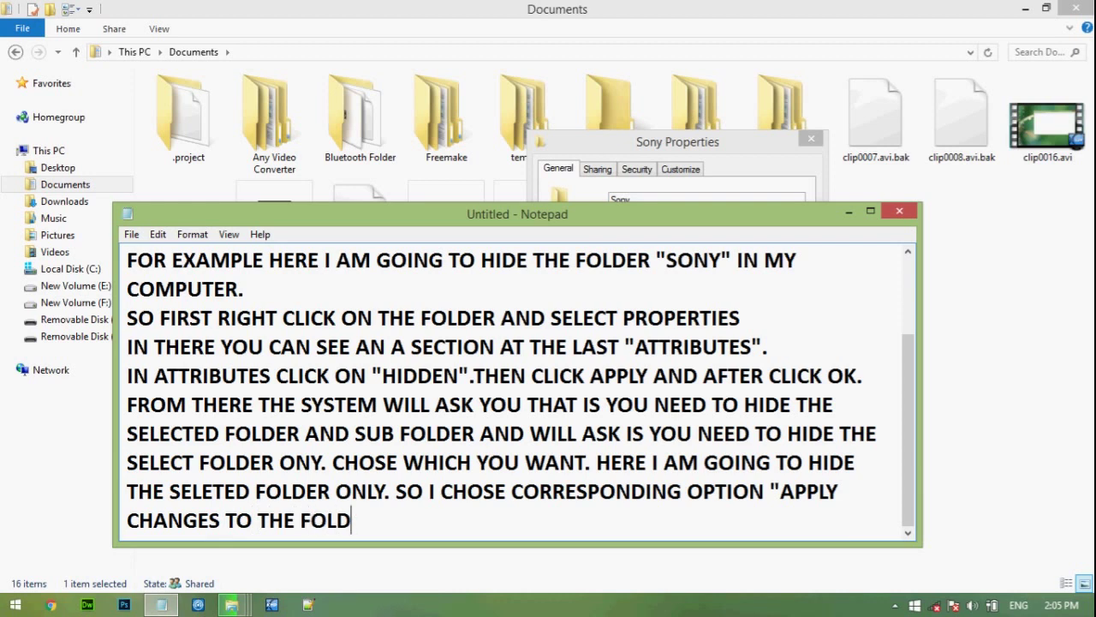
type("ER)")
- Insert an opening parenthesis before the quotation mark of "APPLY in the note's last sentence
left_click(252, 520)
left_click(826, 491)
key("Left")
key("Left")
key("Left")
key("Left")
key("Left")
type("(")
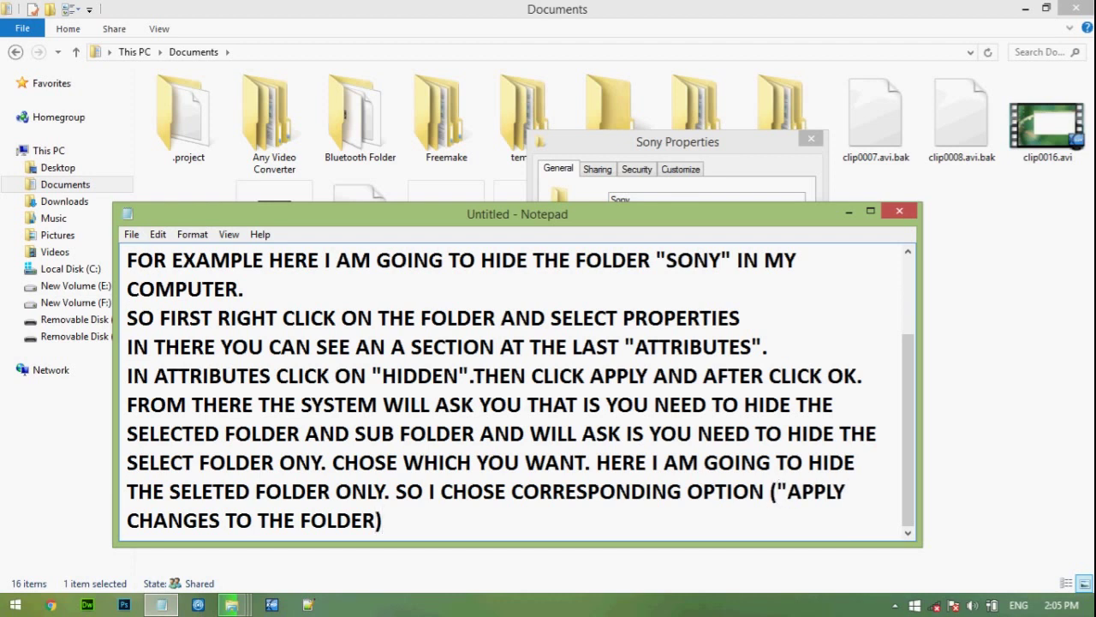
- Insert a closing quotation mark after FOLDER, before the parenthesis, and continue the note with: .THE CLICK OK
left_click(844, 514)
key("Left")
type("\"")
key("Right")
type(".THE CLICK OK")
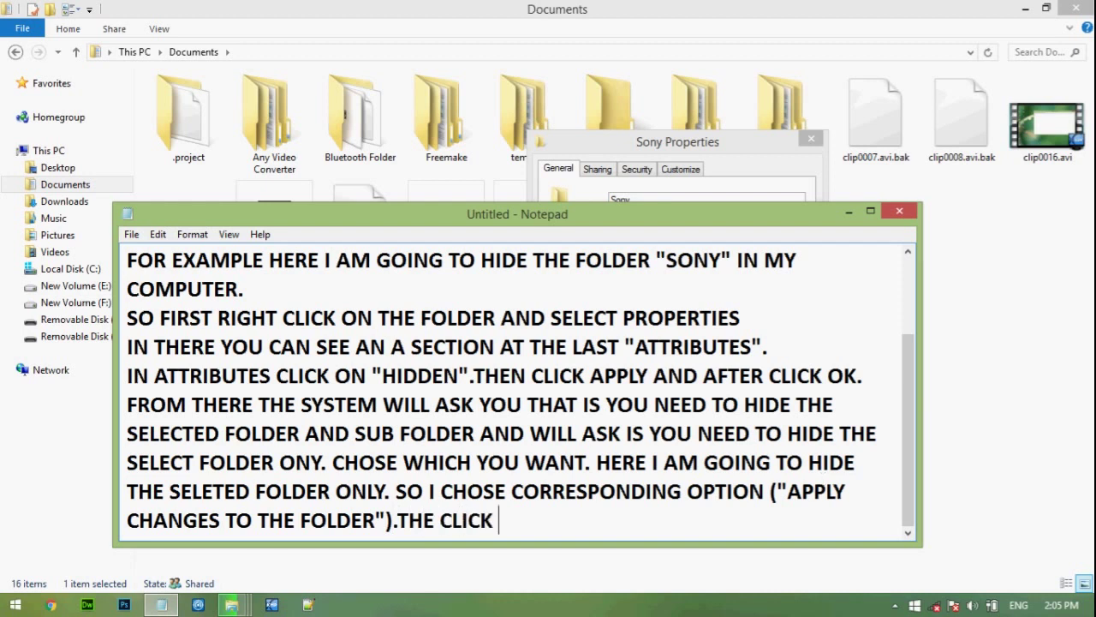
- Confirm and close the Sony folder's properties, and end the note's last sentence with a period
left_click(730, 145)
left_click(659, 501)
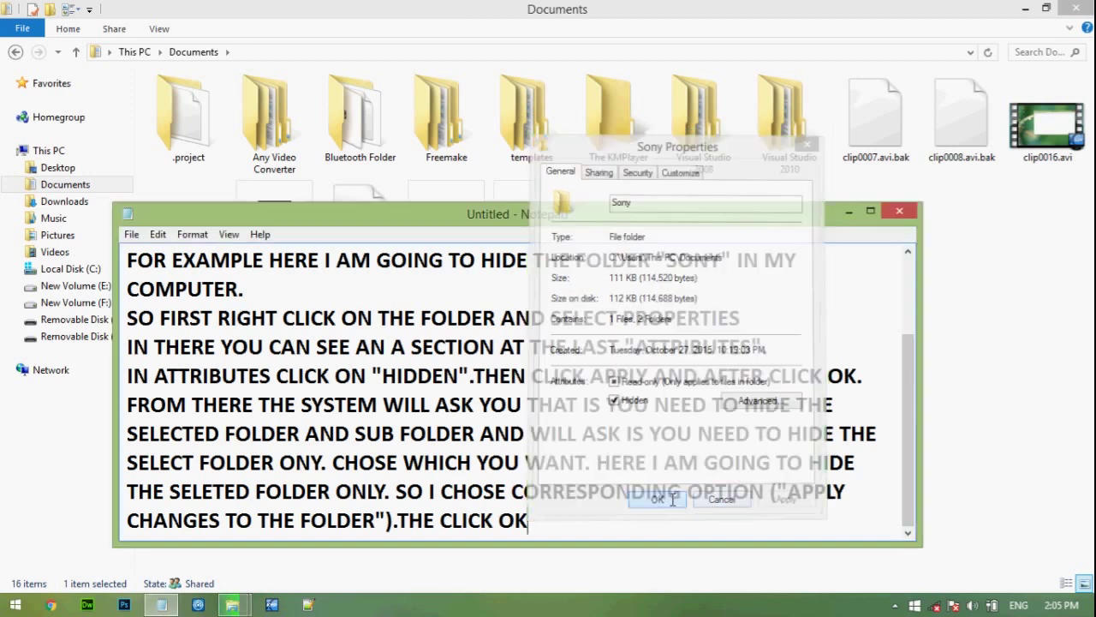
type(".")
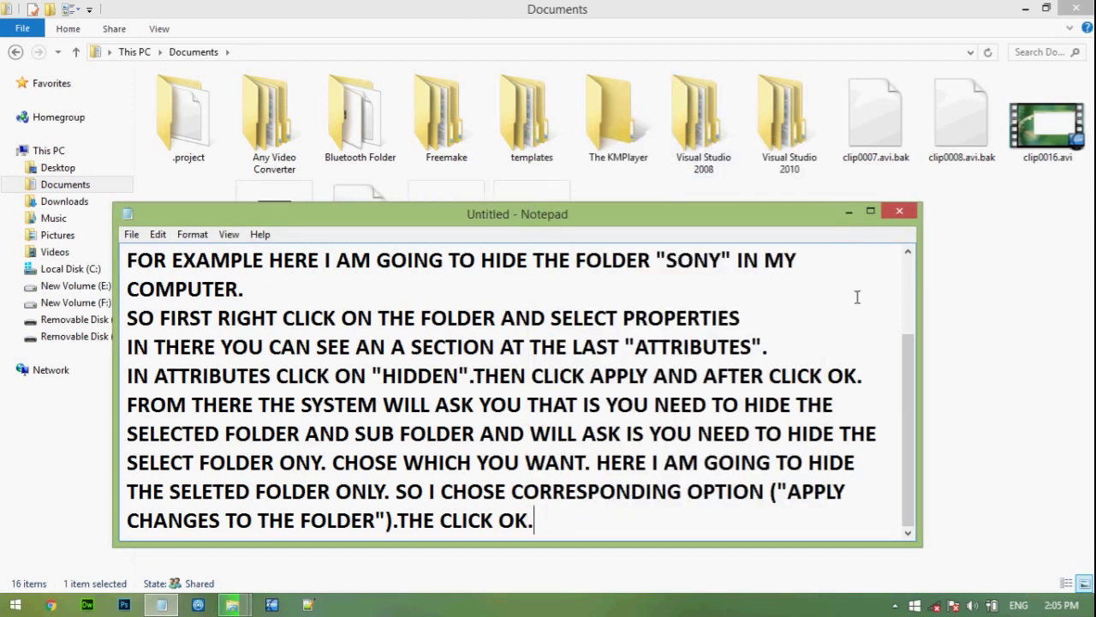
- Check the Documents folder in File Explorer, and add to the note: YOU CANT SEE THAT YOUR FILE IS HIDED
left_click(1003, 362)
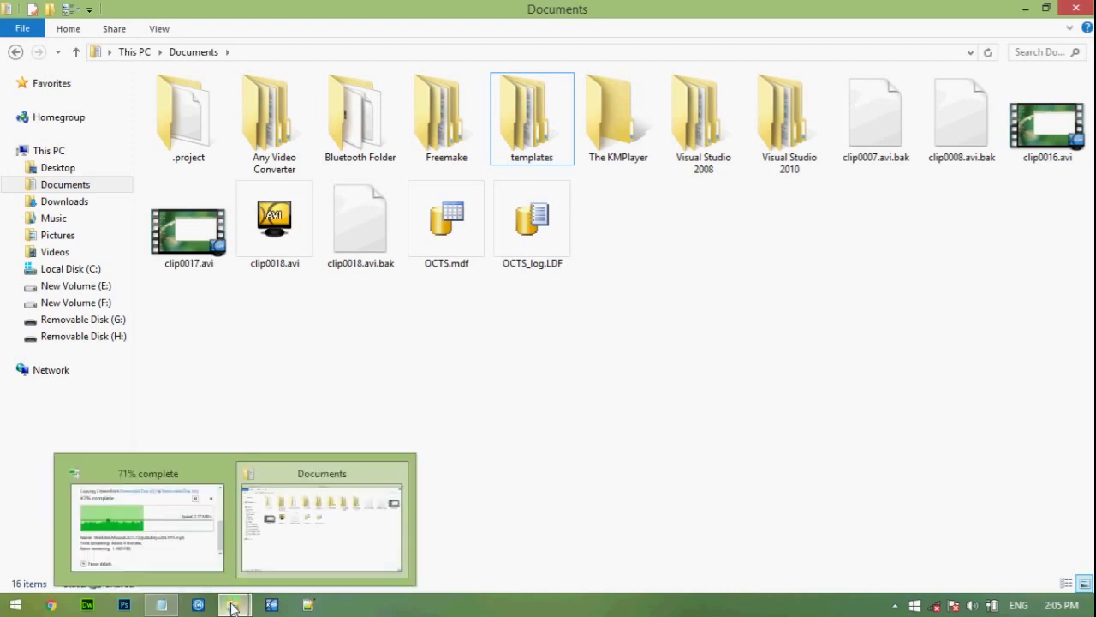
left_click(164, 605)
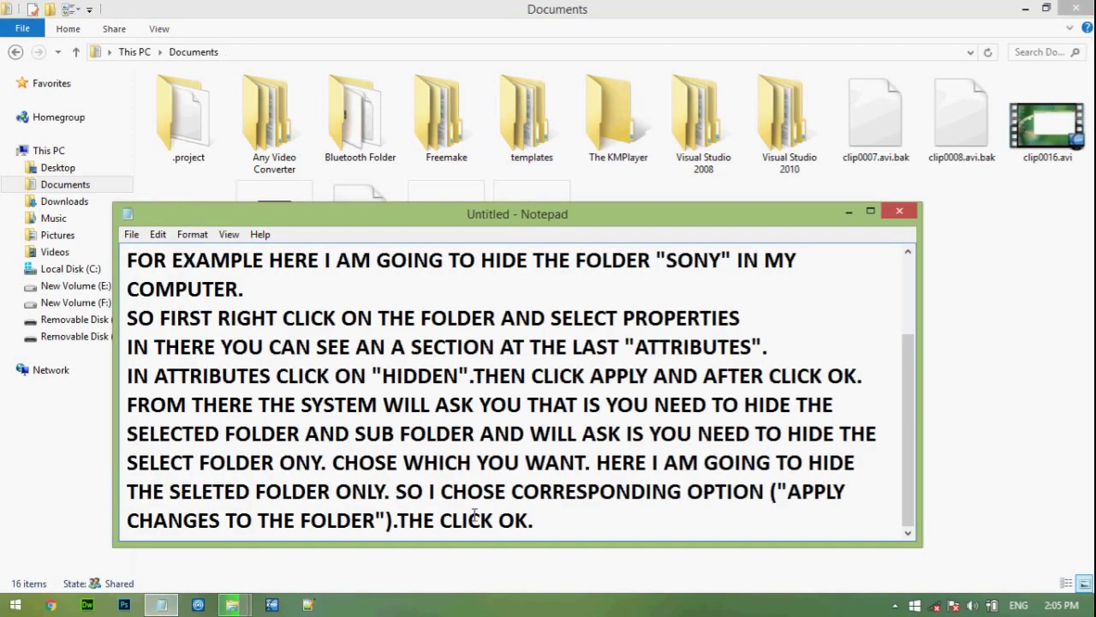
type("YOU ")
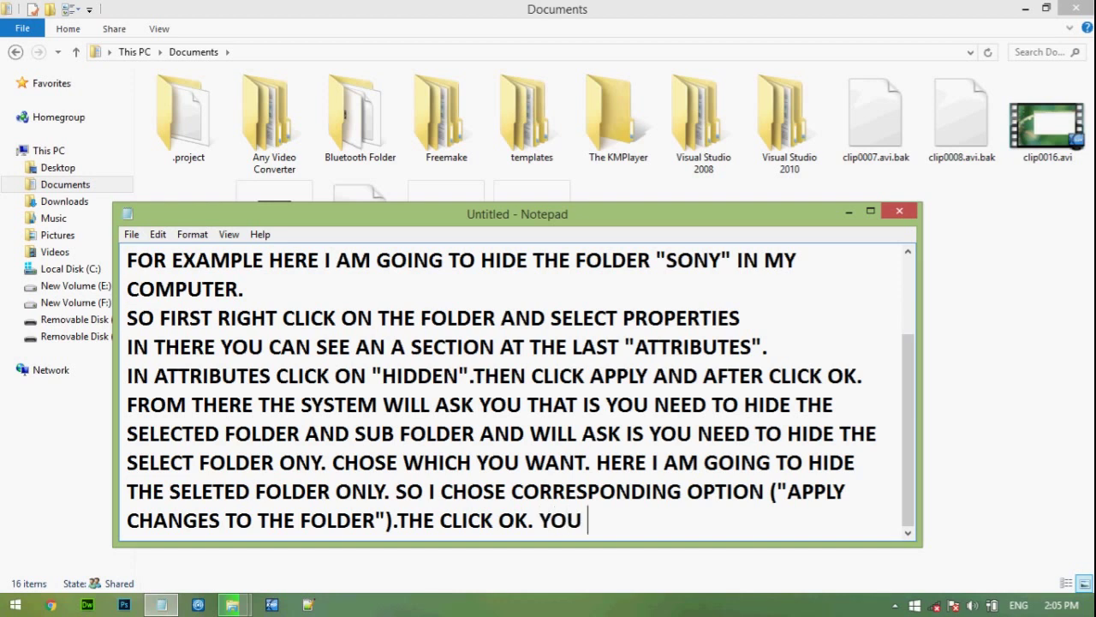
type("CANT S")
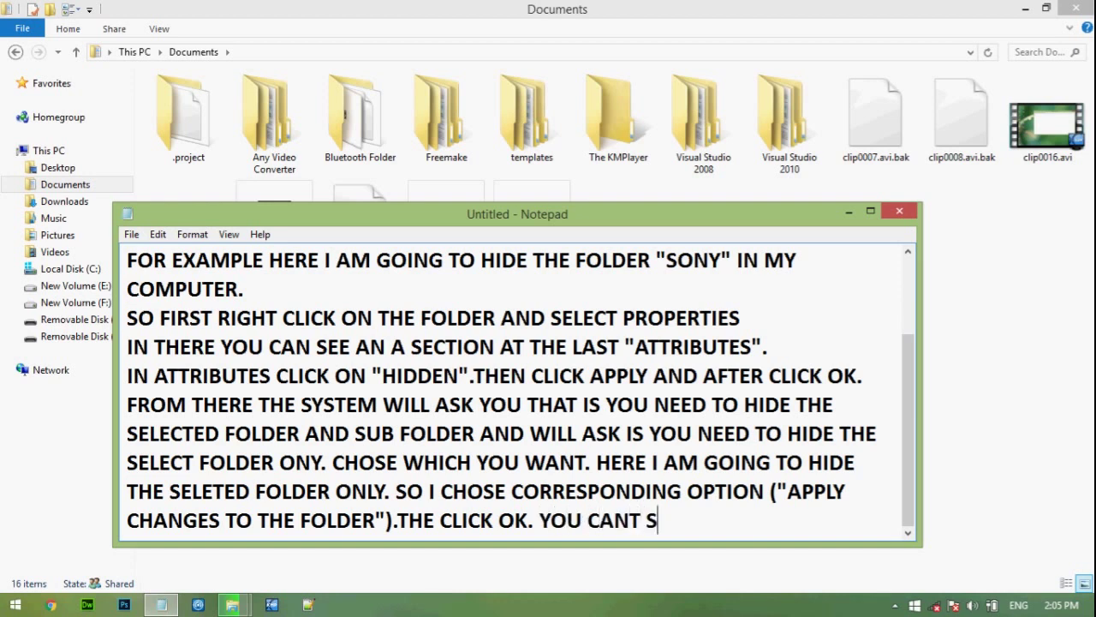
type("EE THAT YO")
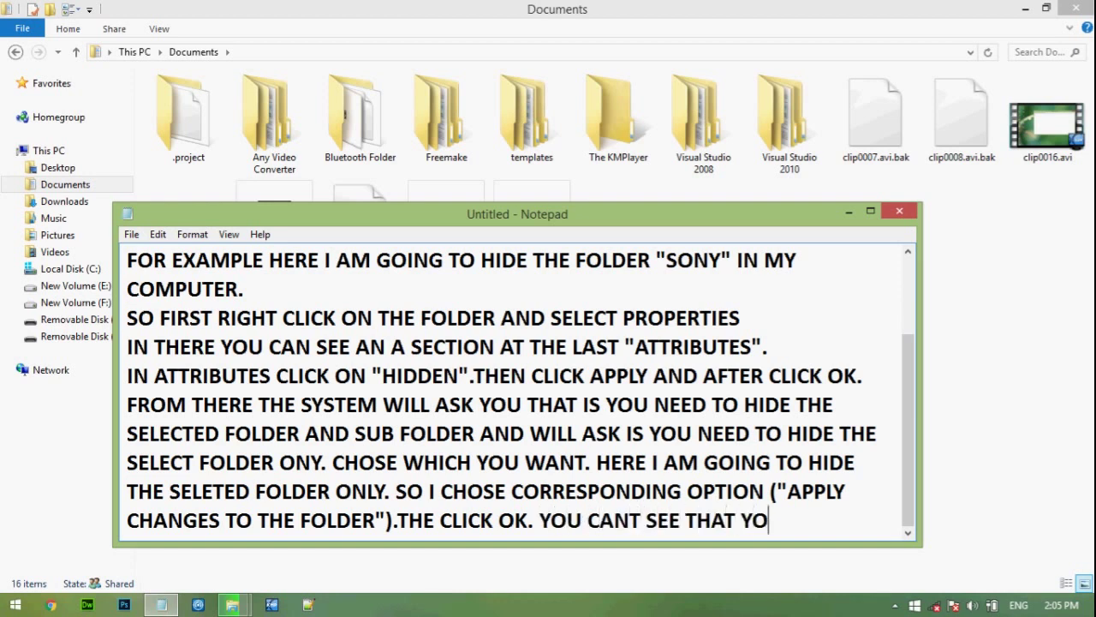
type("UR FIE")
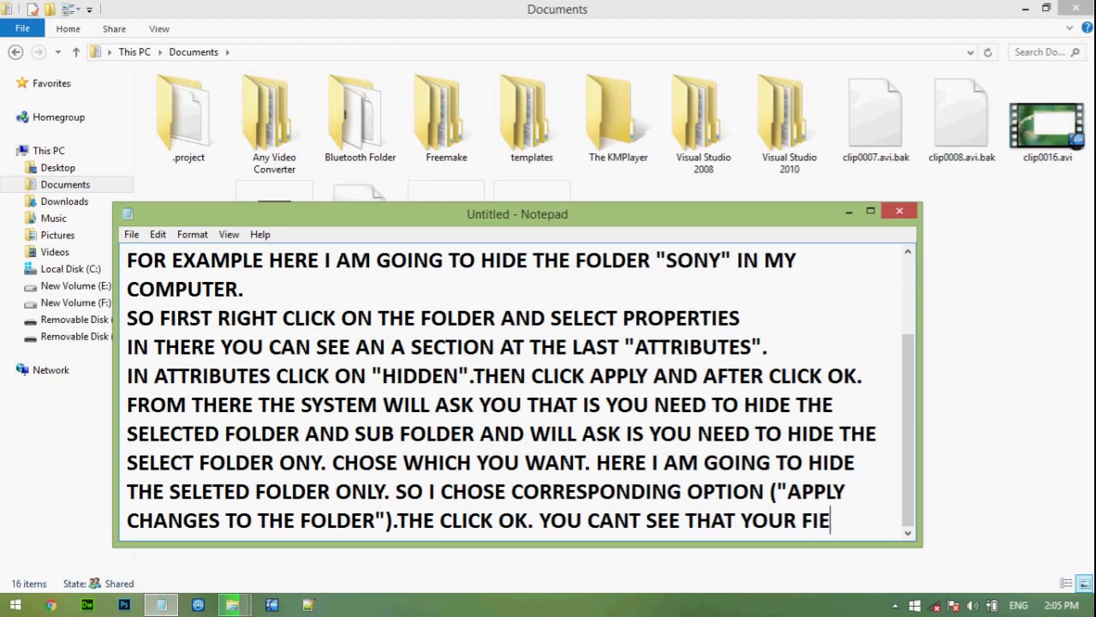
key("BackSpace")
type("LE IS ")
type("HIDED")
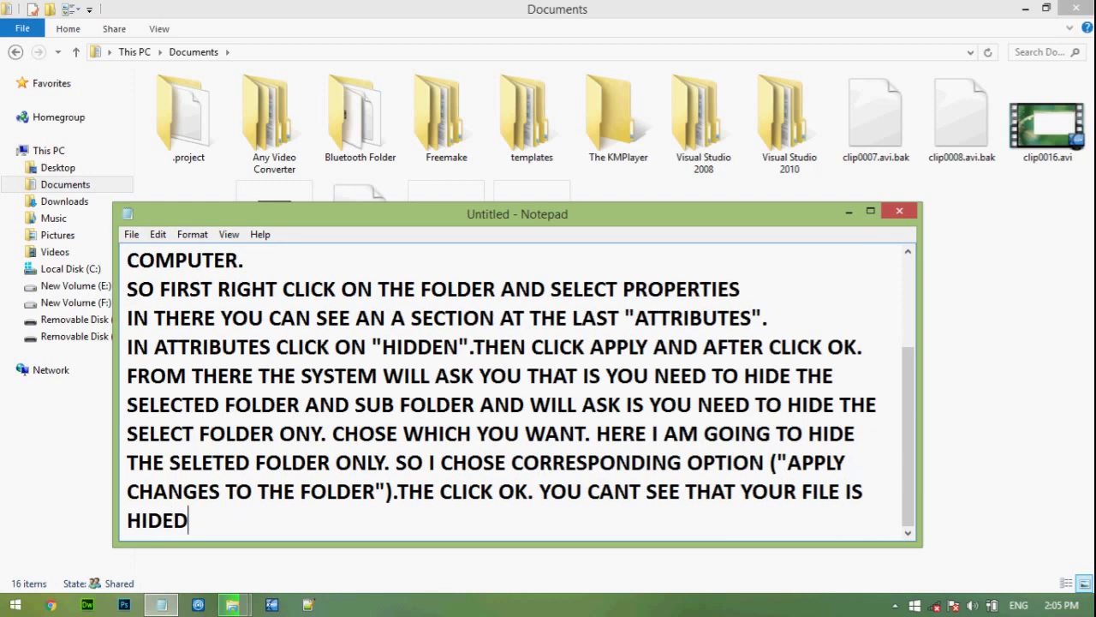
- Continue the note after HIDED with: . IF YOU NEED TO SEE THAT HIDDEN FOLDER/FILE
type(". IF YOU N")
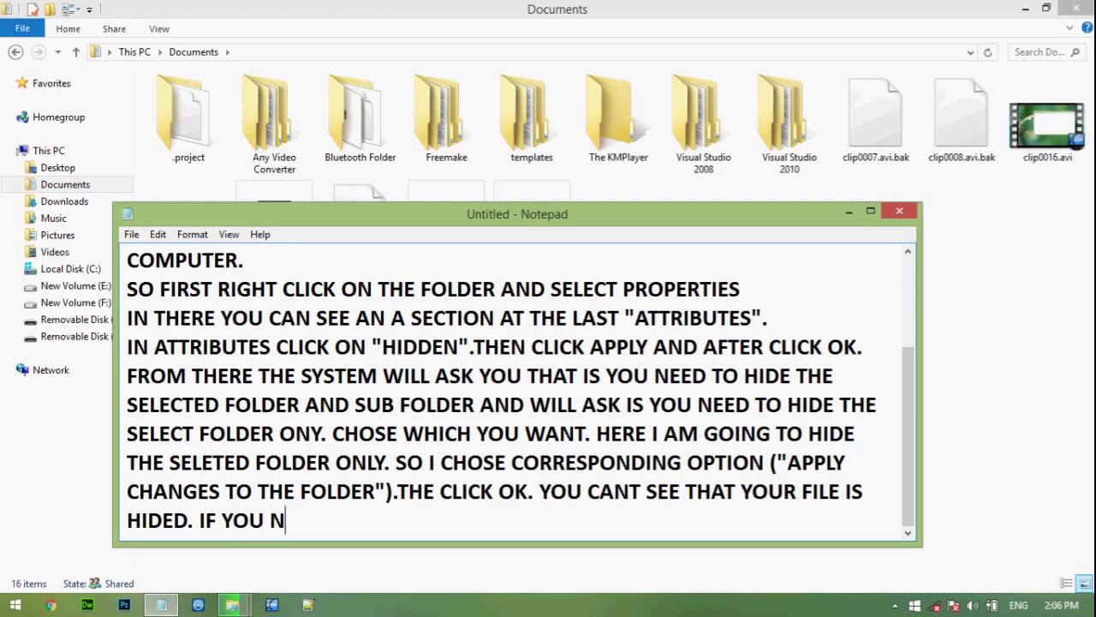
type("EED TO")
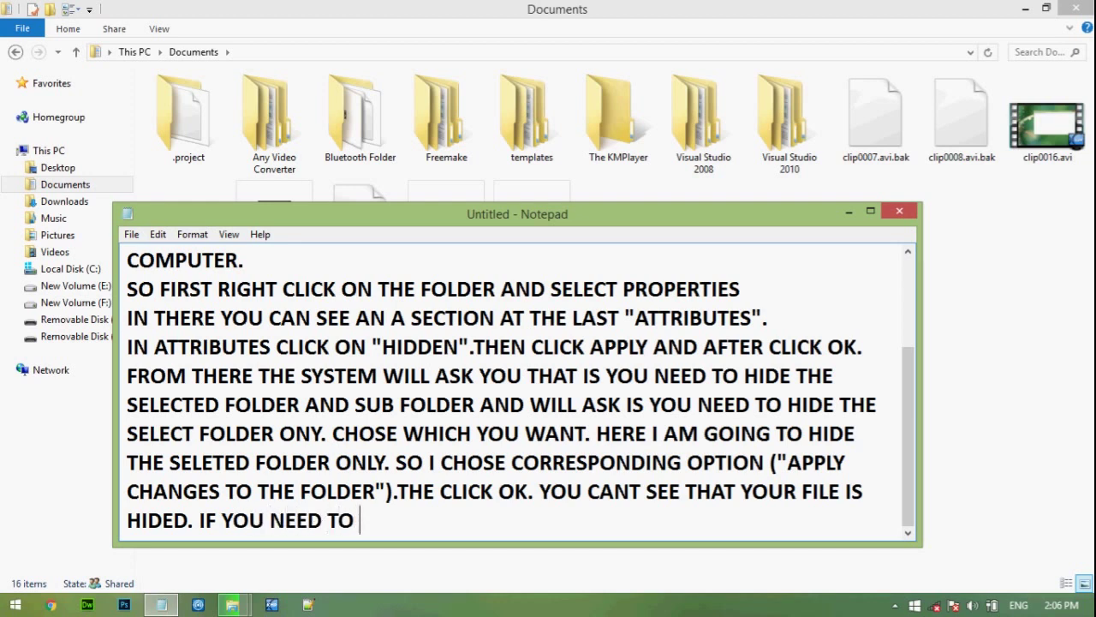
type(" SEE THAT")
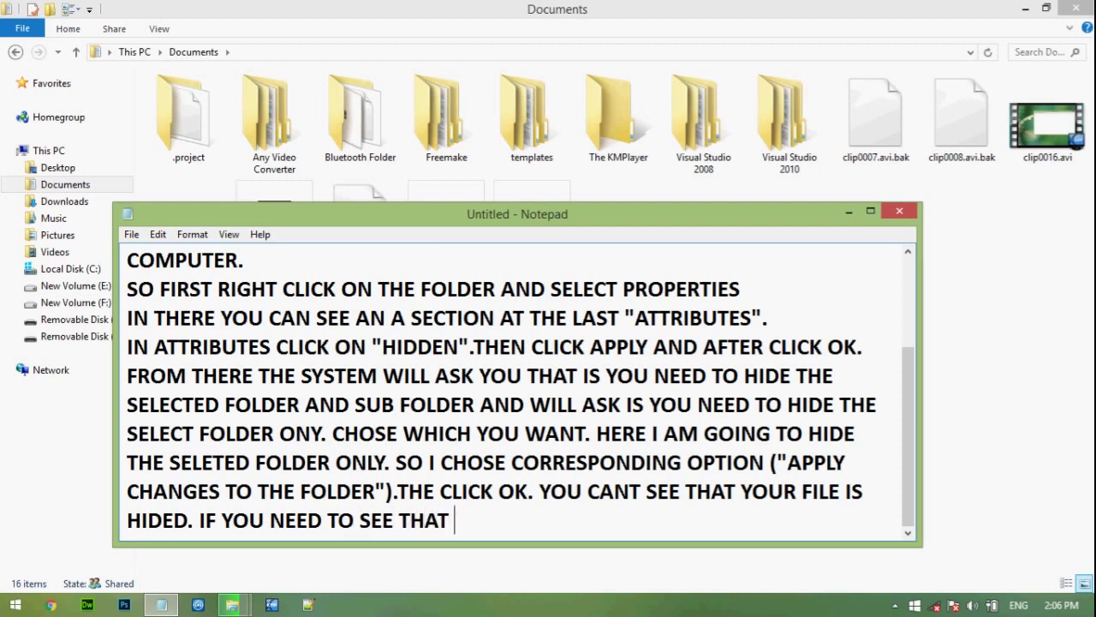
type(" HIDDEN ")
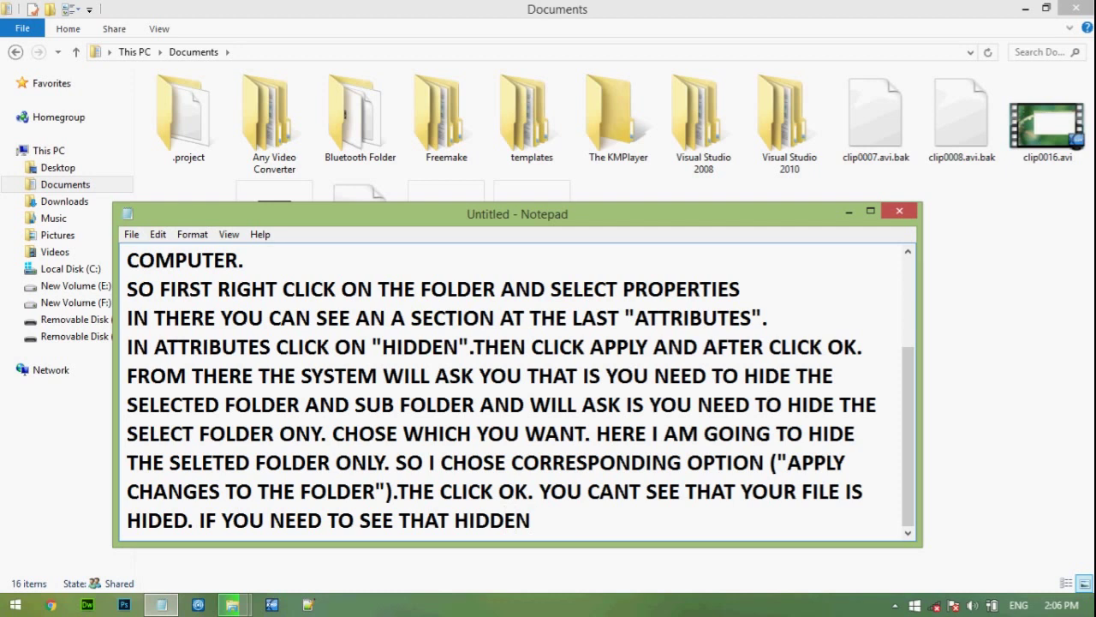
type("FOLDE")
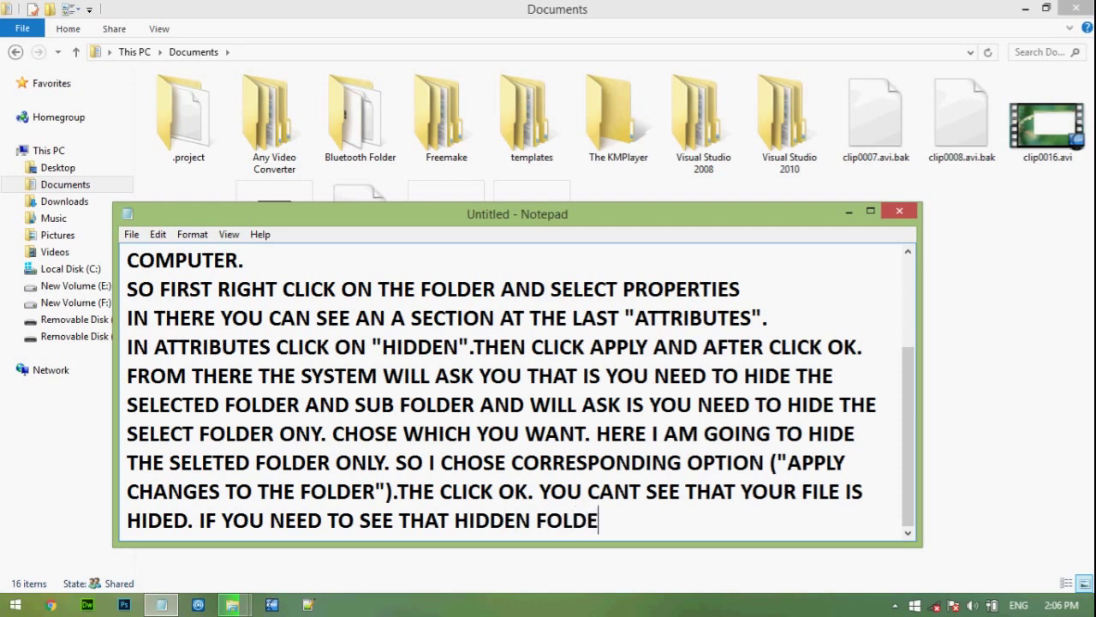
type("R/FILE")
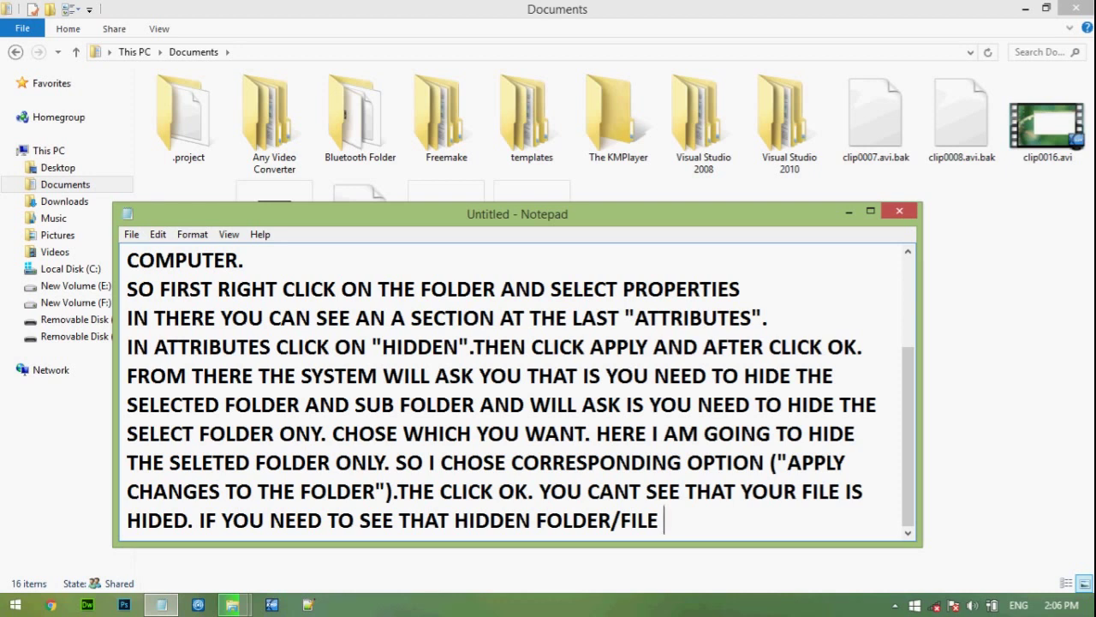
- Extend the note's last sentence with: .SELET VIEW FROM THE TOP OF THE EXPLORER
type(".SELET VIEW")
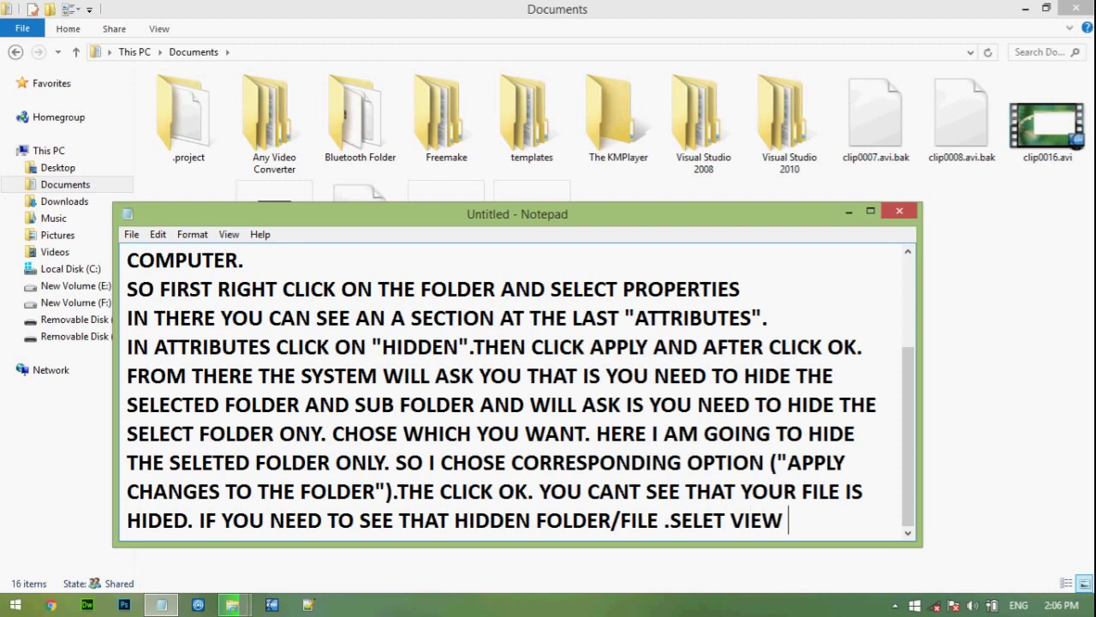
type(" FROM THE TOP O")
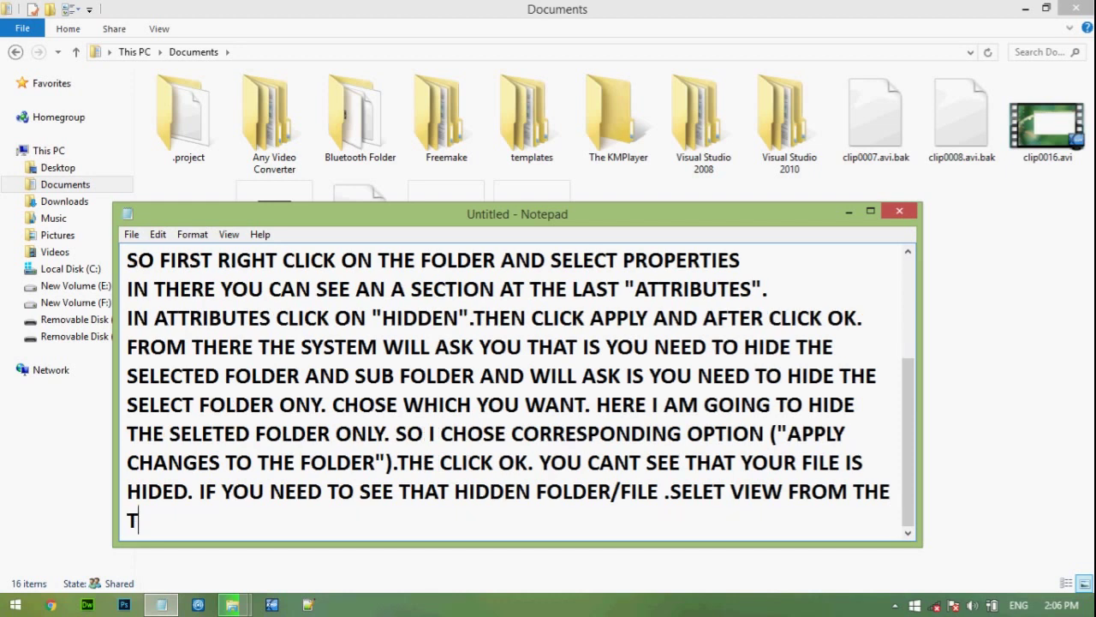
type("F THE EXP")
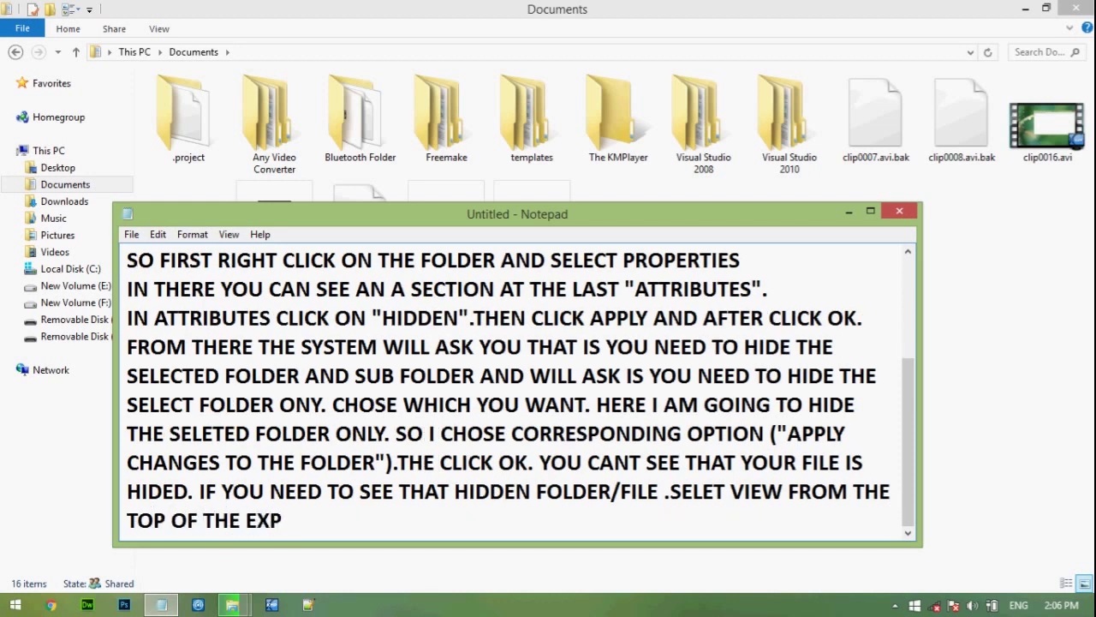
type("LORER")
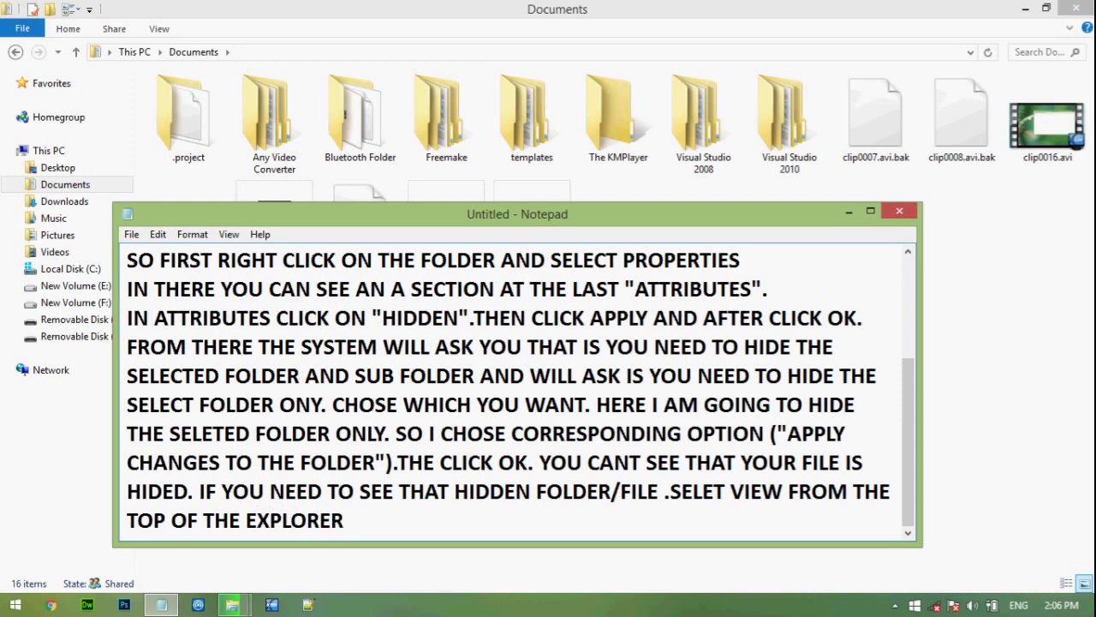
- Check the view options of the Documents folder in File Explorer, and continue the note in Notepad with: .THEN CHECK THE
left_click(158, 30)
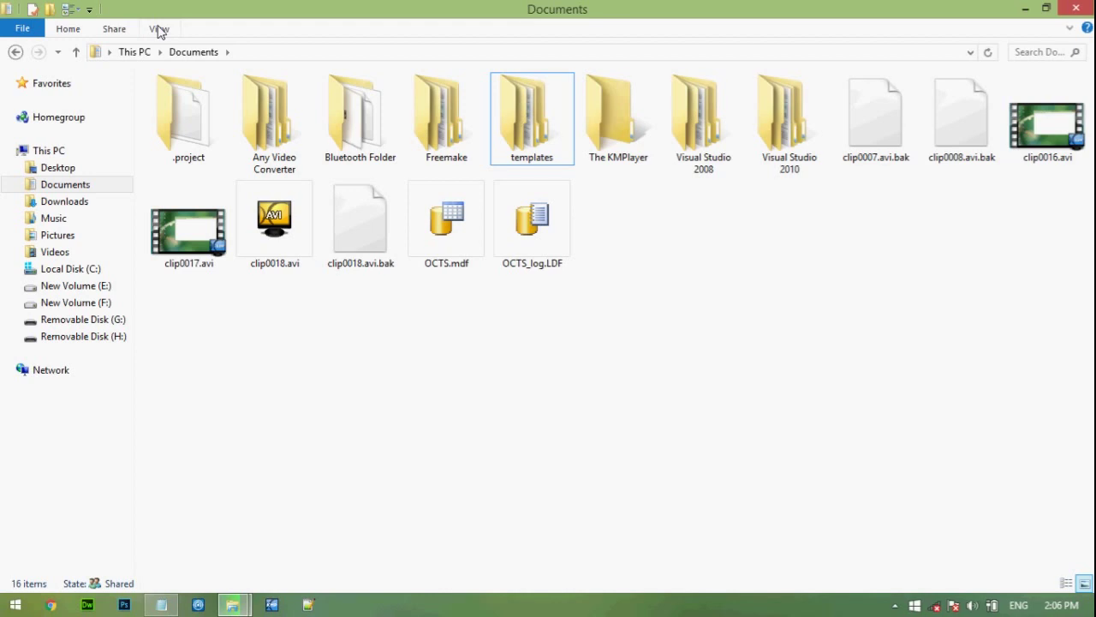
left_click(158, 30)
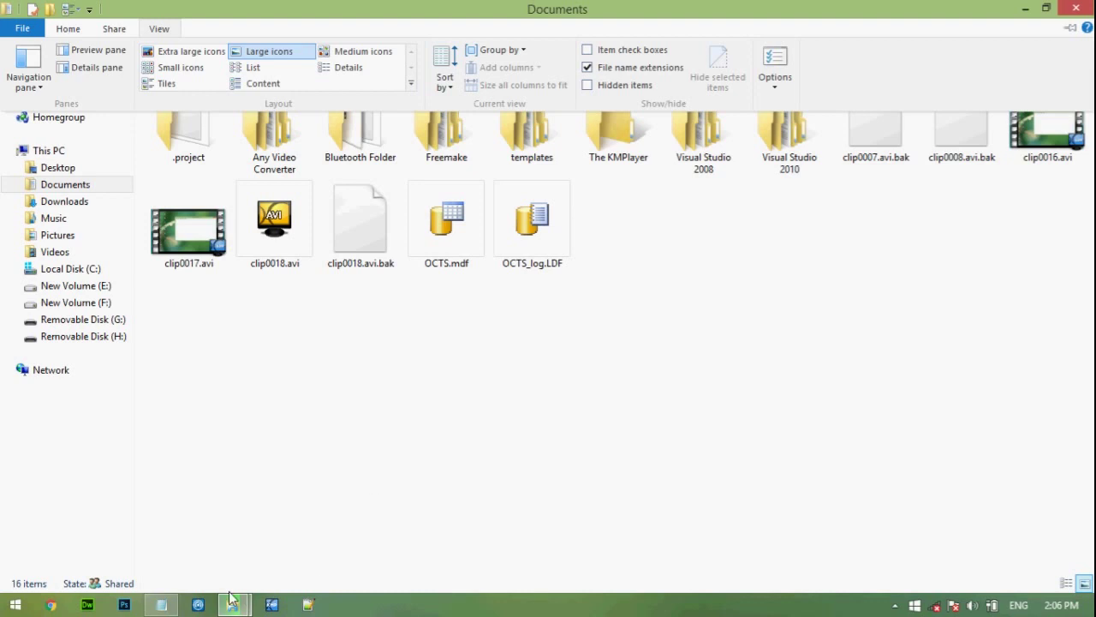
left_click(156, 606)
type(".THE")
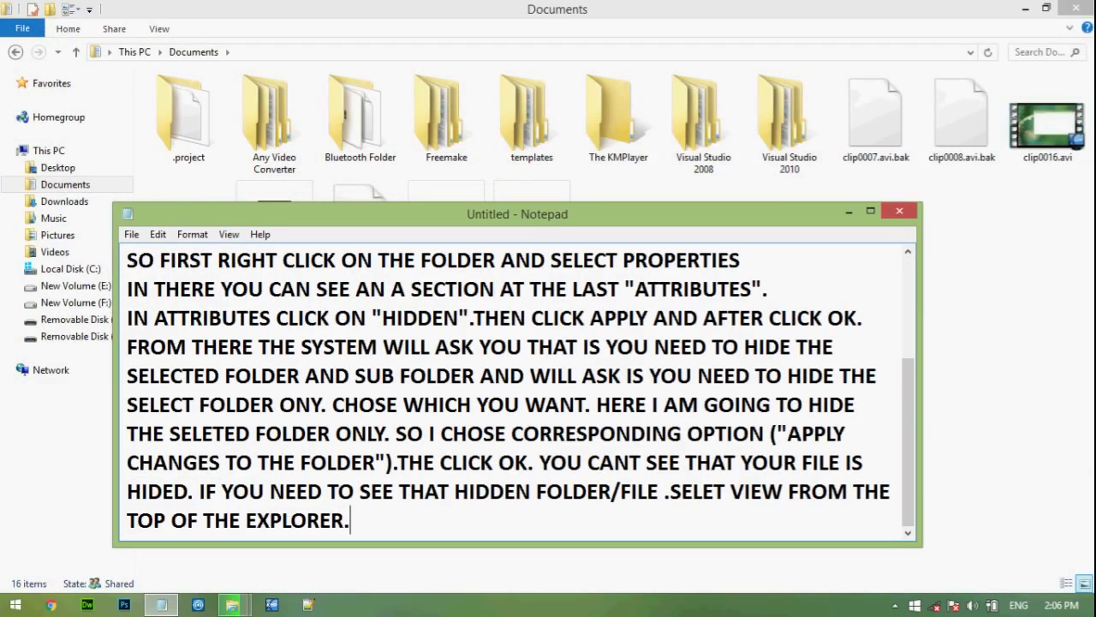
type("N TICK ")
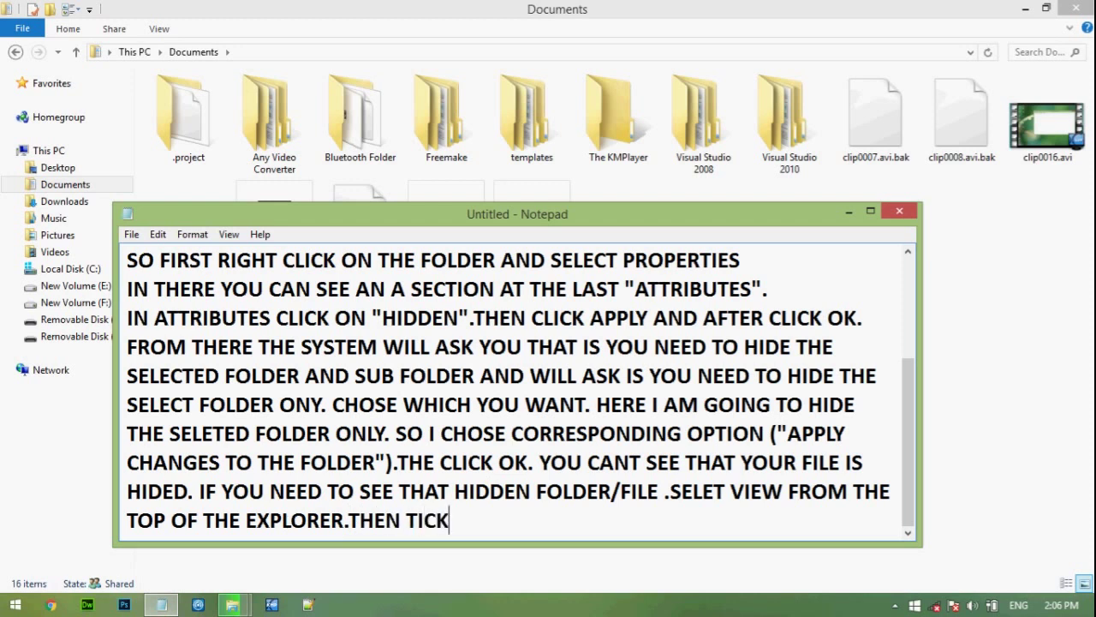
type("=")
key("BackSpace")
key("BackSpace")
key("BackSpace")
key("BackSpace")
key("BackSpace")
key("BackSpace")
type("CKEC")
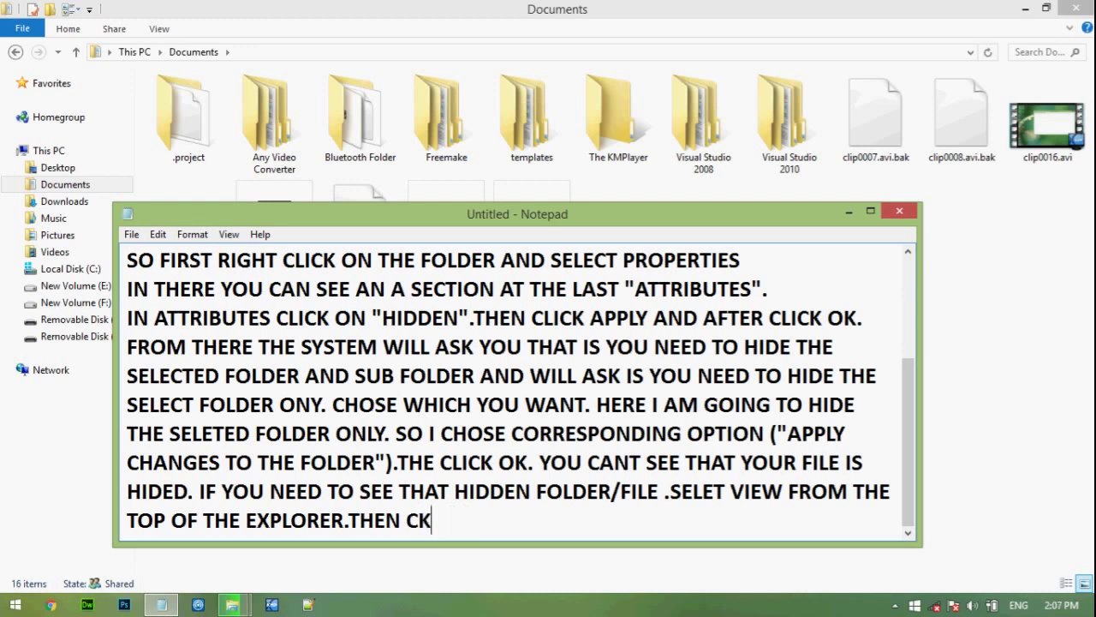
key("BackSpace")
key("BackSpace")
key("BackSpace")
key("BackSpace")
type("CHECK THE")
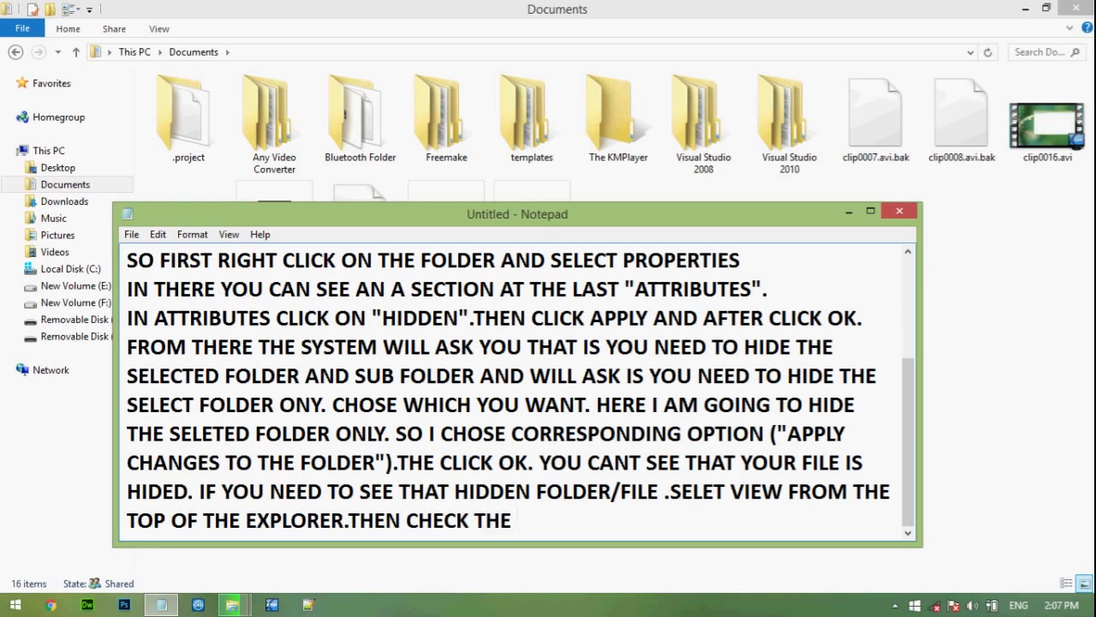
- Add to the end of the note, including both quotation marks: CHECK BOX "HIDDEN ITEM"
type("CHECK BO")
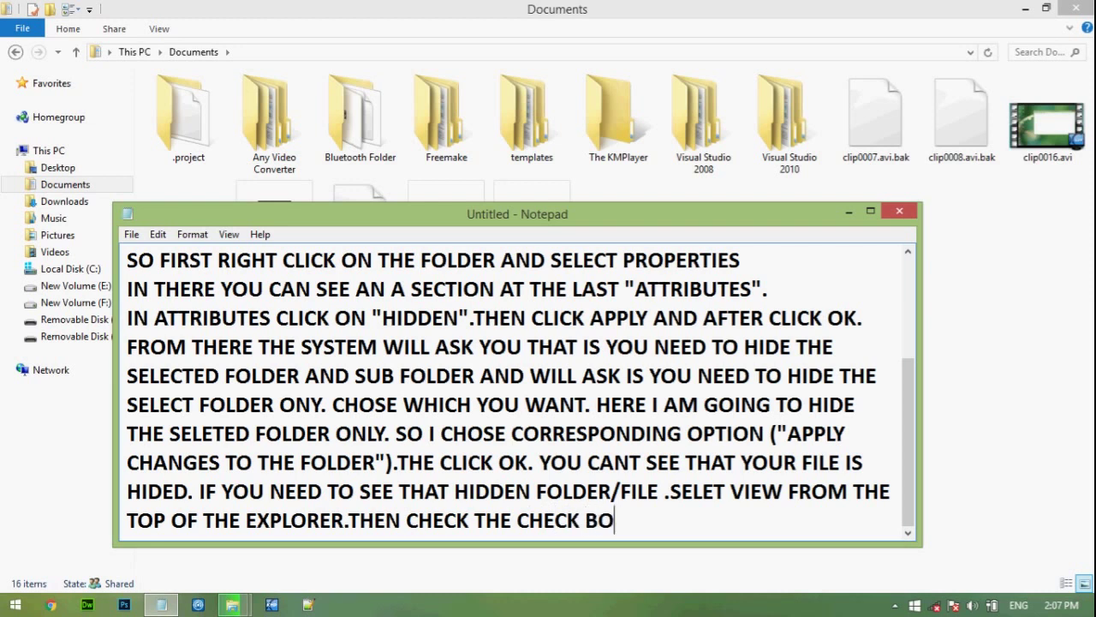
type("X \"HIDDEN ")
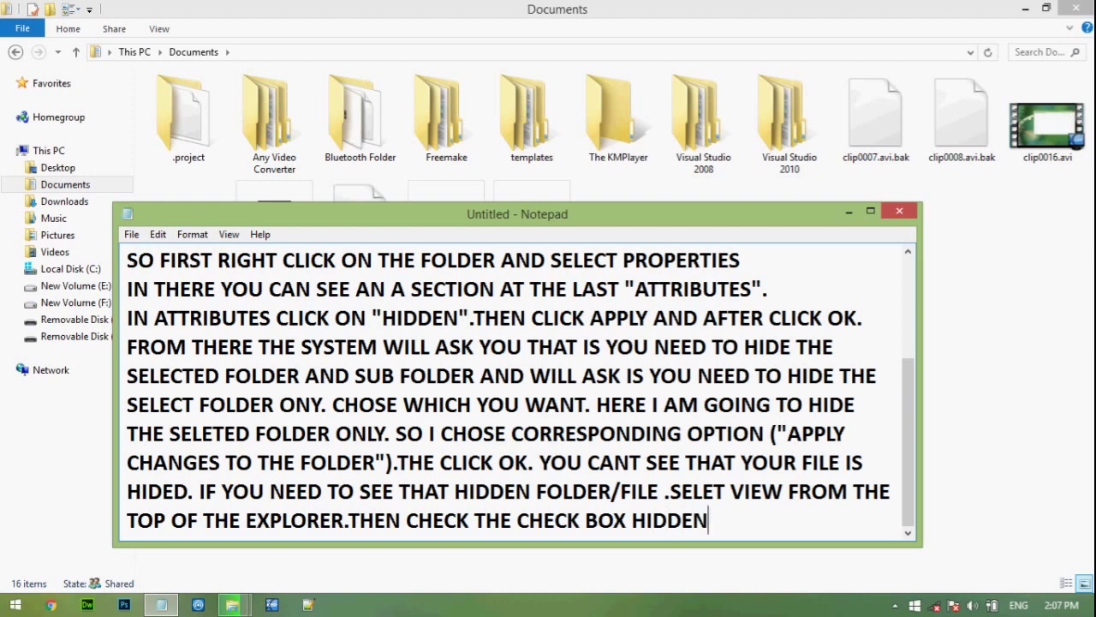
type("ITEM")
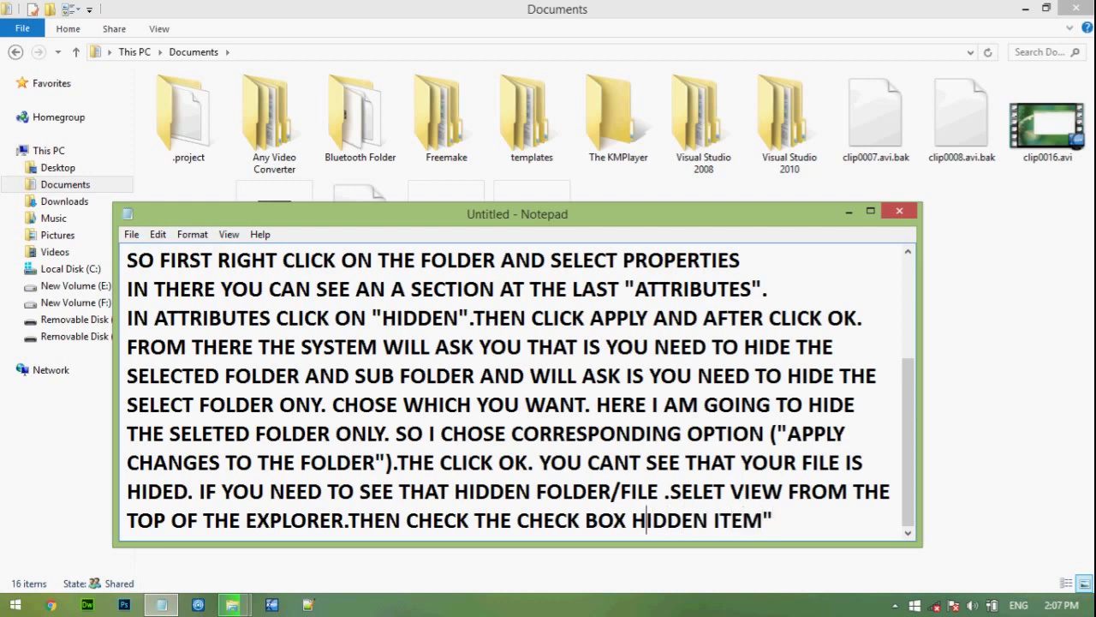
type("\"")
left_click(633, 520)
type("\"")
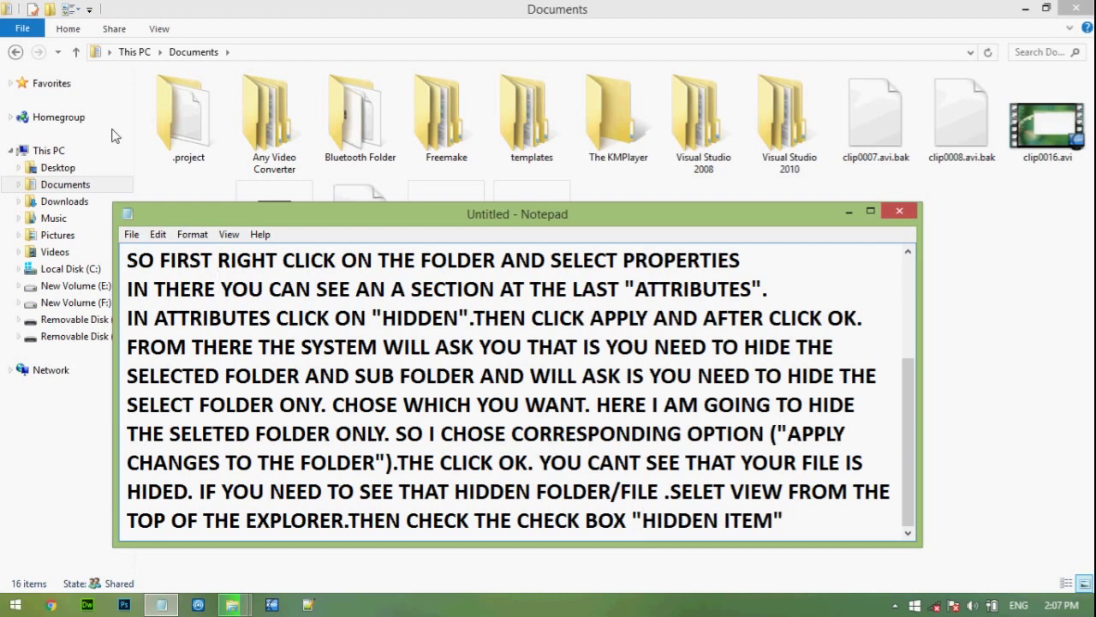
- Switch to File Explorer, turn on the display of hidden items in the Documents folder, and select the Sony folder
left_click(165, 19)
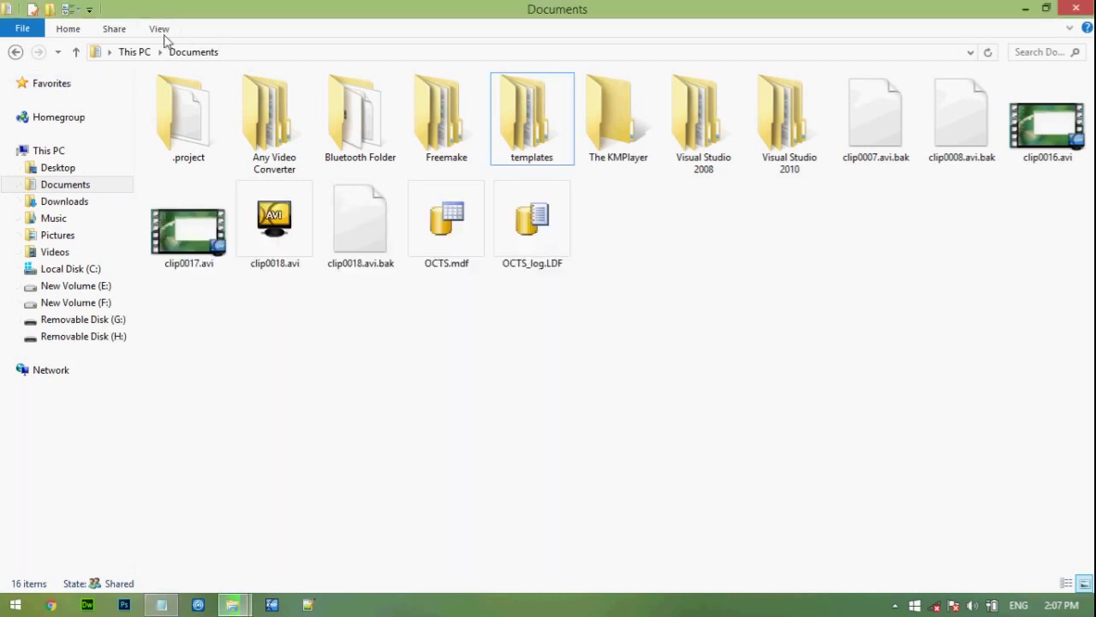
left_click(162, 31)
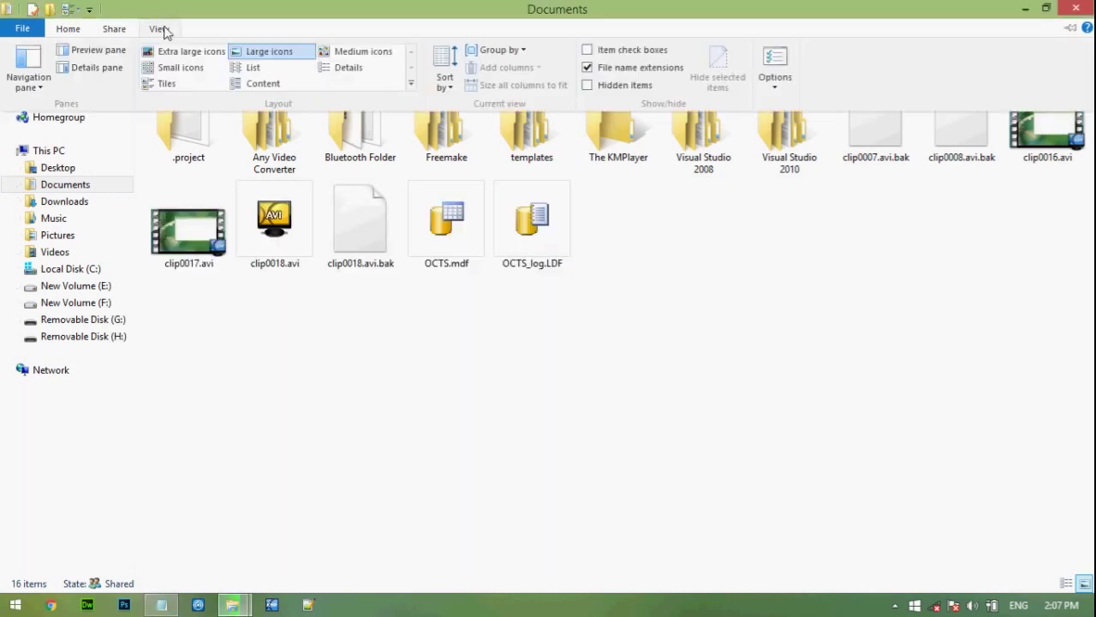
left_click(586, 86)
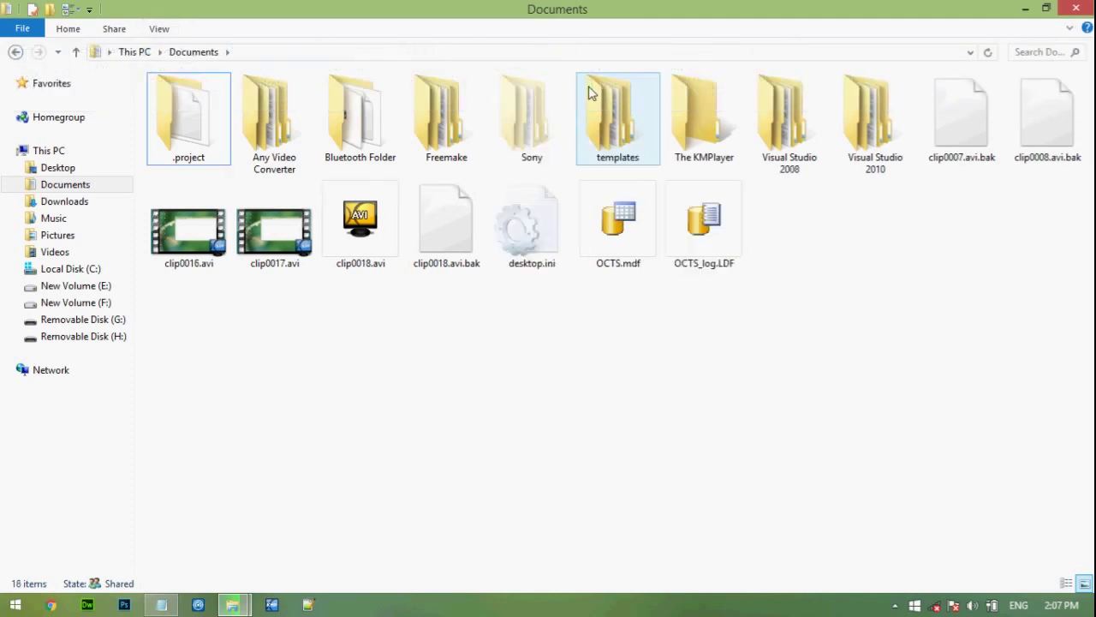
left_click(534, 141)
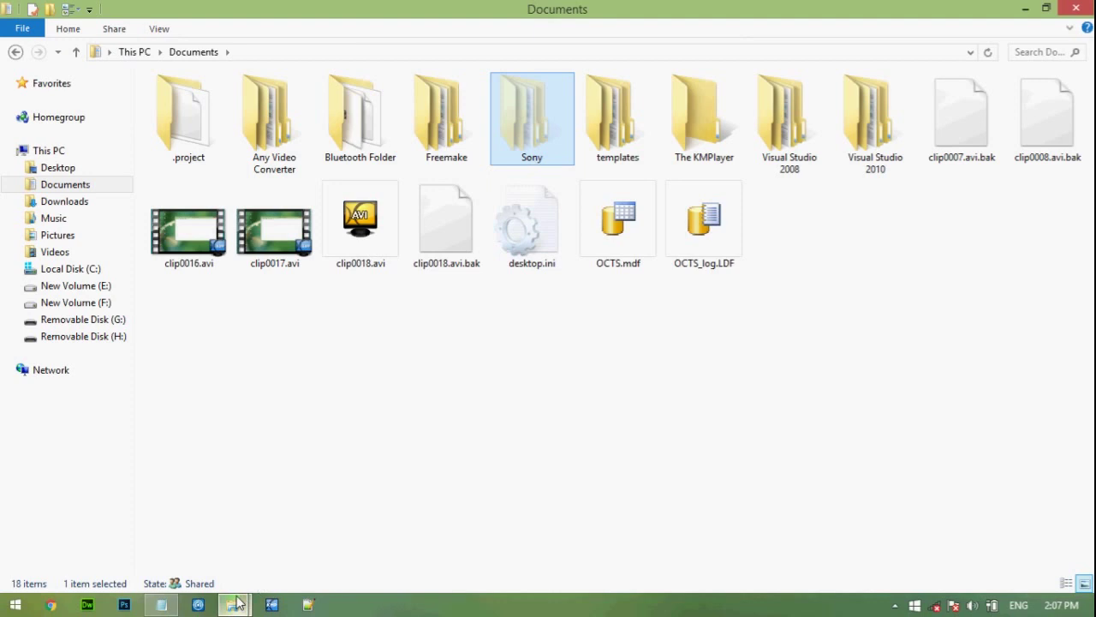
- Return to Notepad and continue the note after the closing quotation mark of "HIDDEN ITEM" with: .THEN YOU CAN SEE THAT
left_click(161, 605)
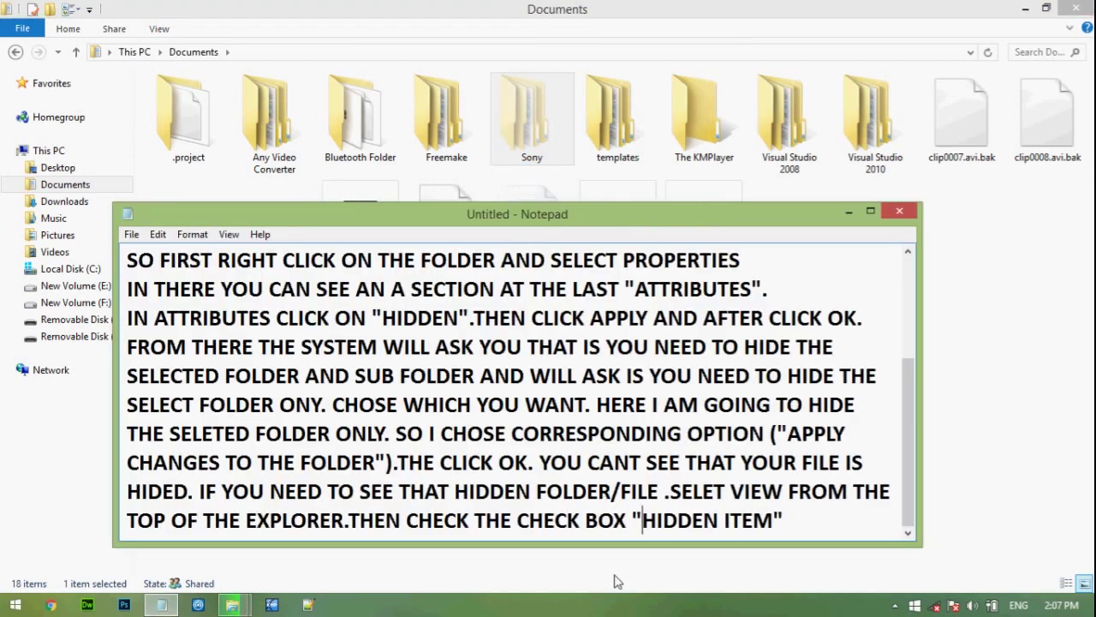
key("Right")
key("Right")
key("Right")
key("Right")
key("Right")
key("Right")
key("Right")
key("Right")
key("Right")
key("Right")
key("Right")
key("Right")
type("THEN YOU ")
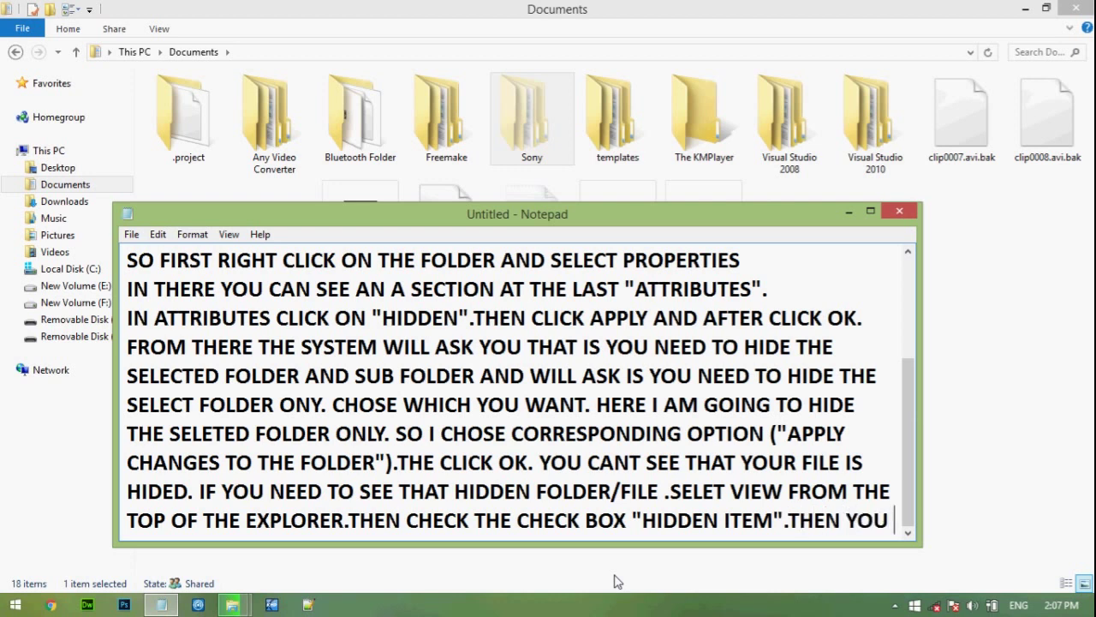
type("CAN")
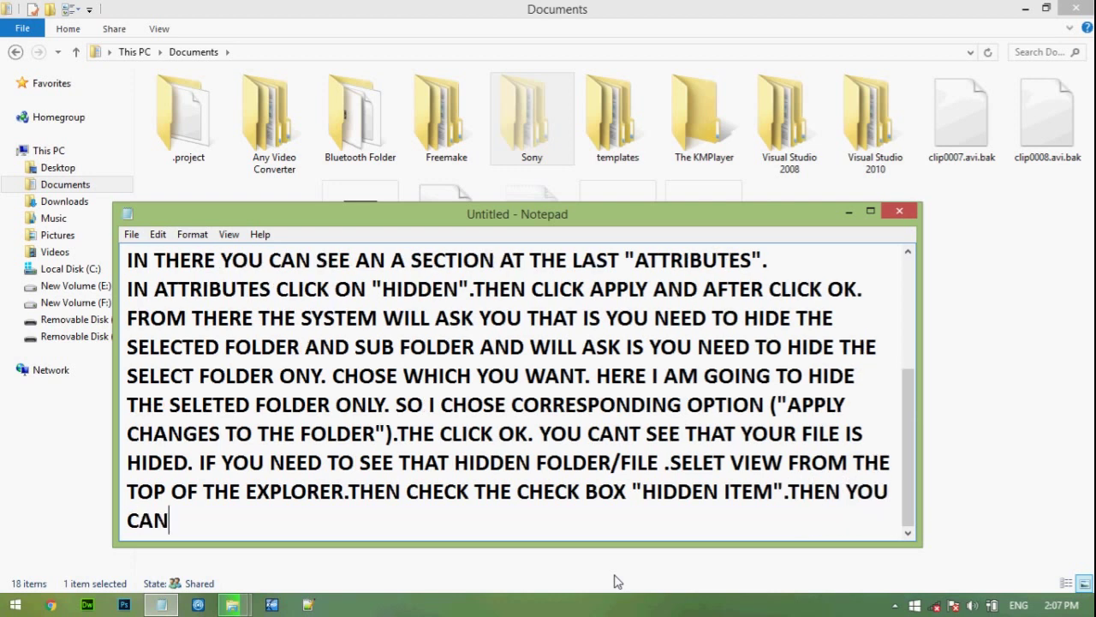
type(" SEE THAT")
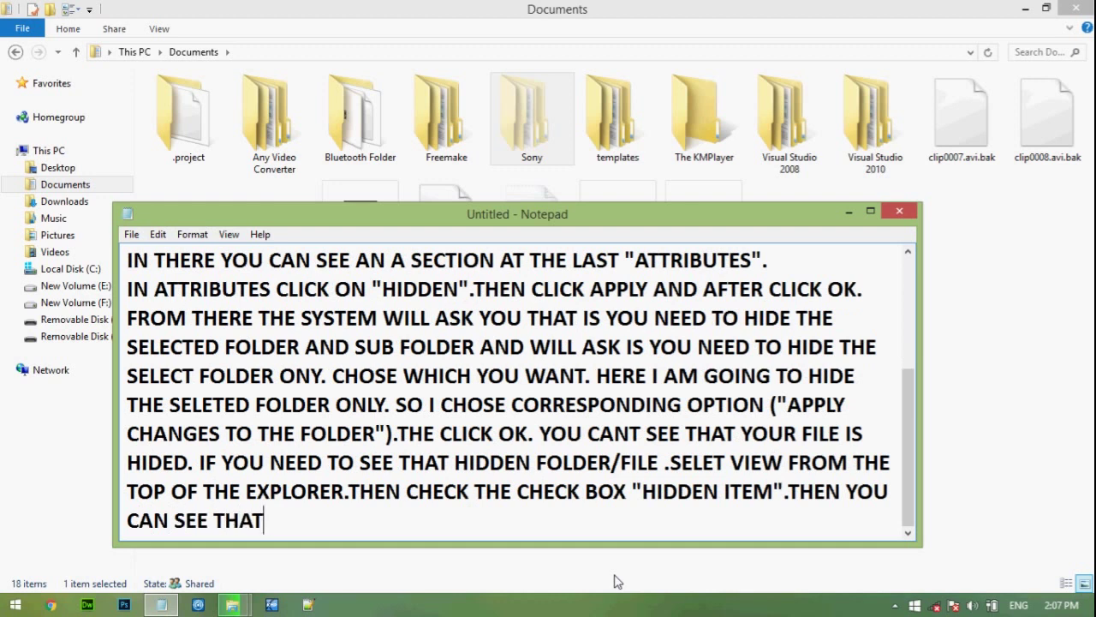
- Finish the note's last sentence with: YOUR FILE/FOLDER IS VISIBLE
type(" YOUR FIL")
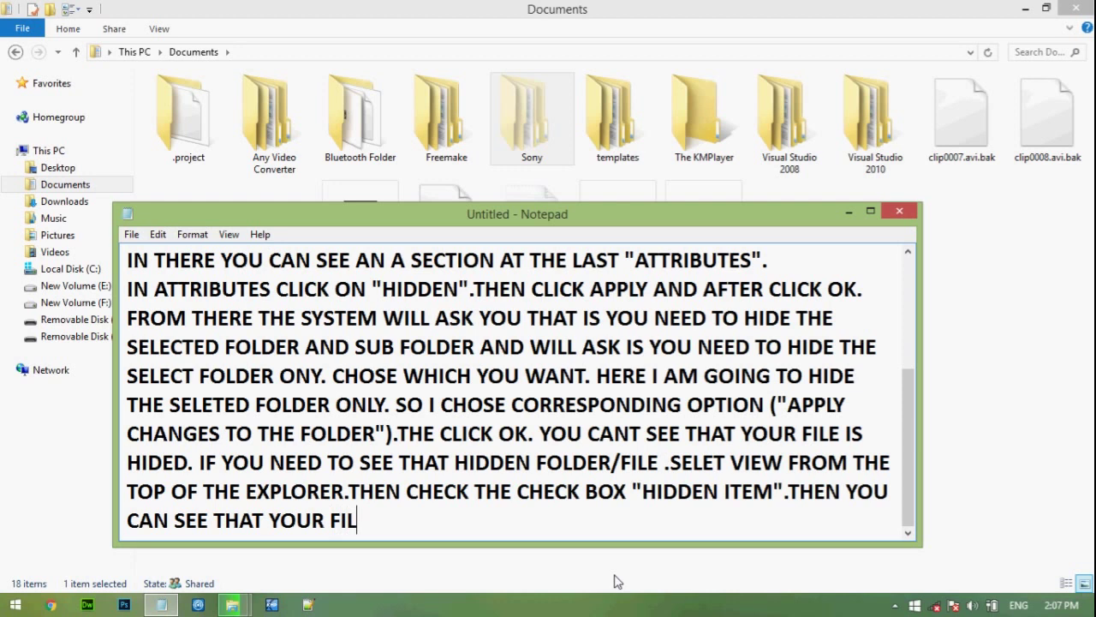
type("E/FOLDER I ")
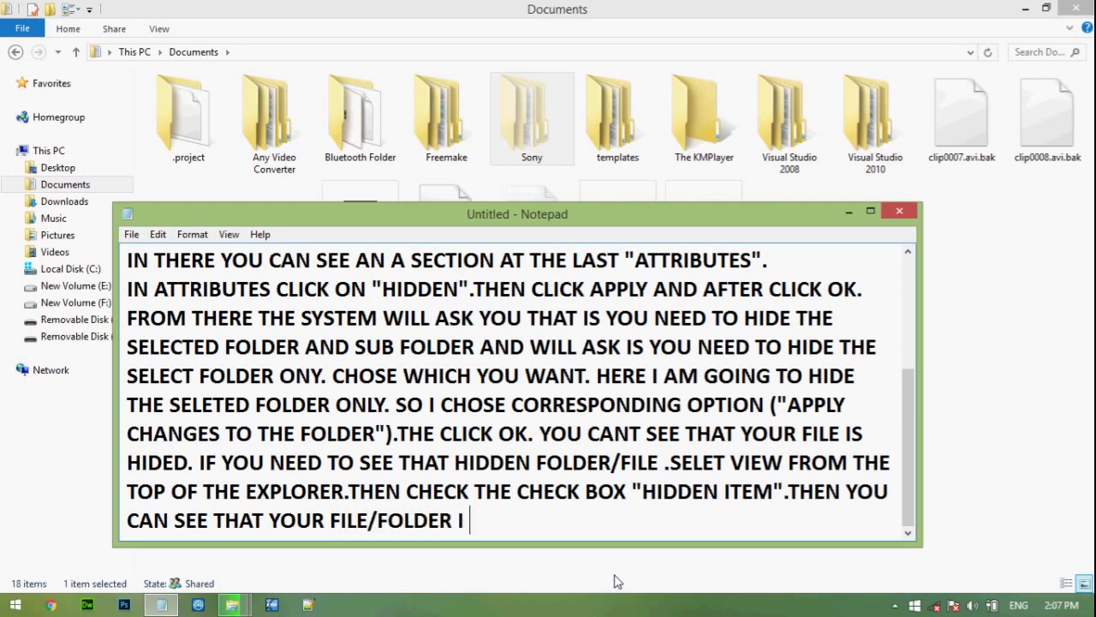
type("SV")
key("BackSpace")
key("BackSpace")
key("BackSpace")
type("S VISIBLE.")
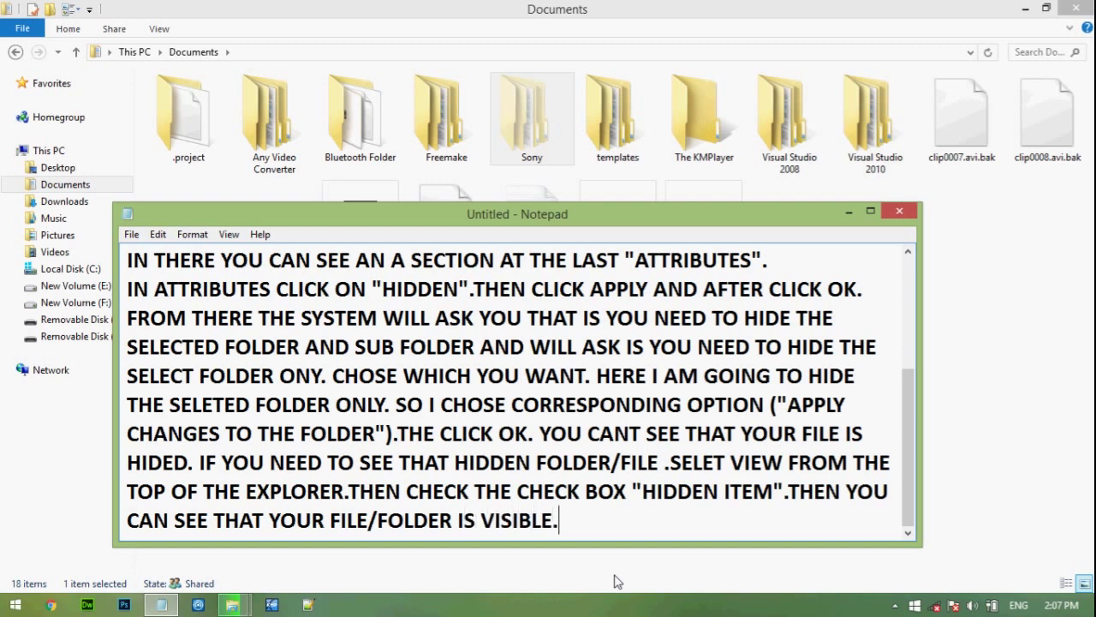